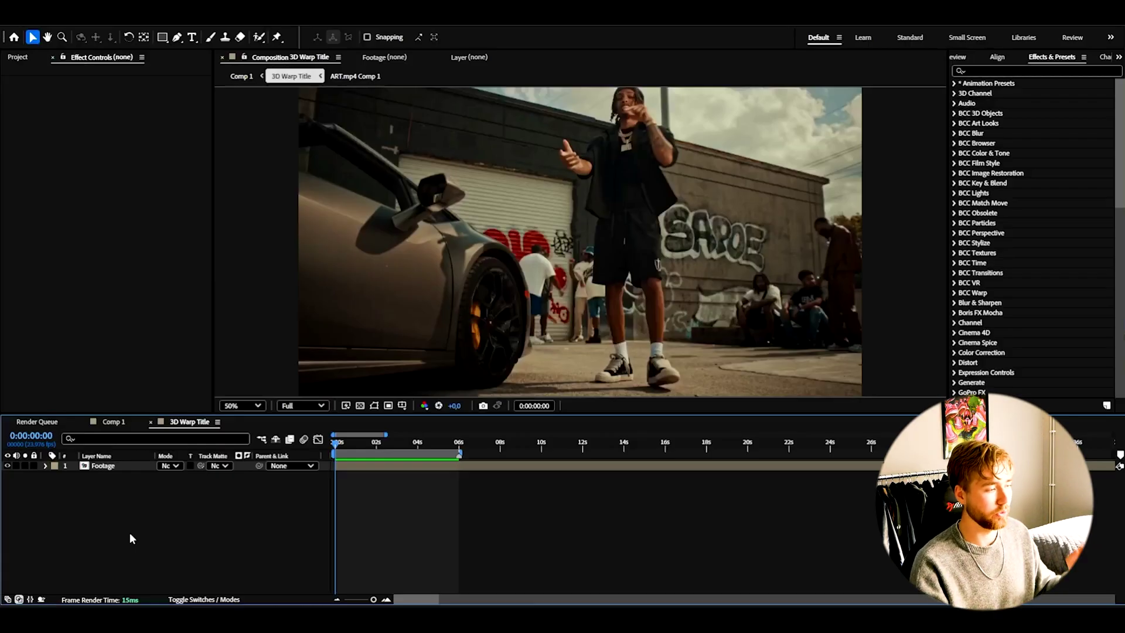
# - Add a text layer reading TITLE over the footage, set in the Edition Regular font
pyautogui.click(192, 37)
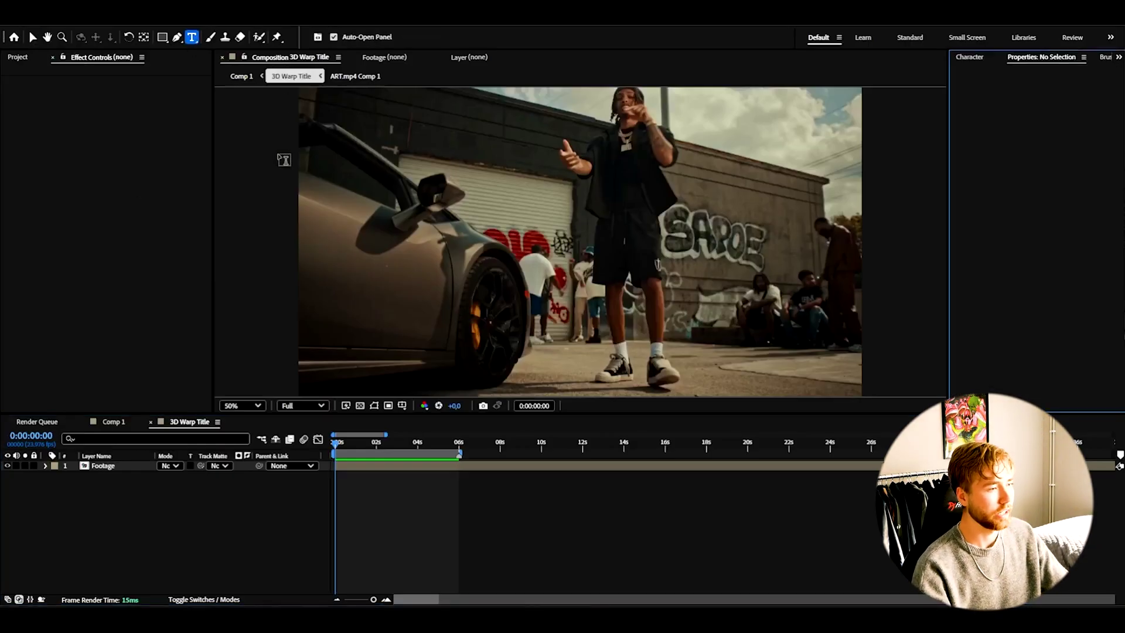
pyautogui.click(548, 244)
pyautogui.write('TITLE')
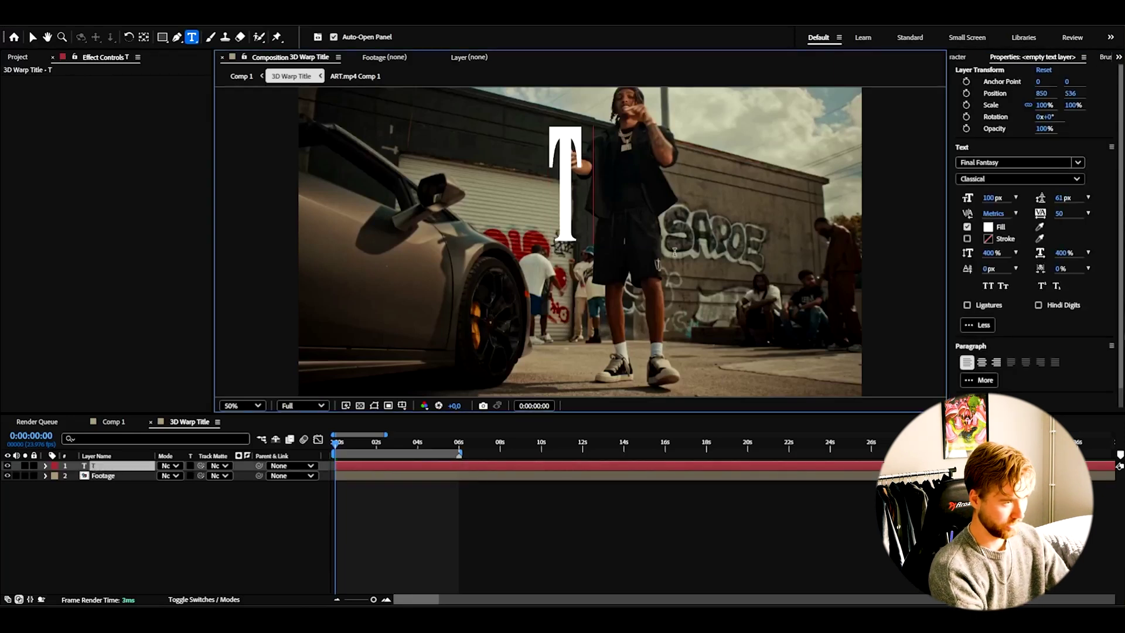
pyautogui.doubleClick(620, 218)
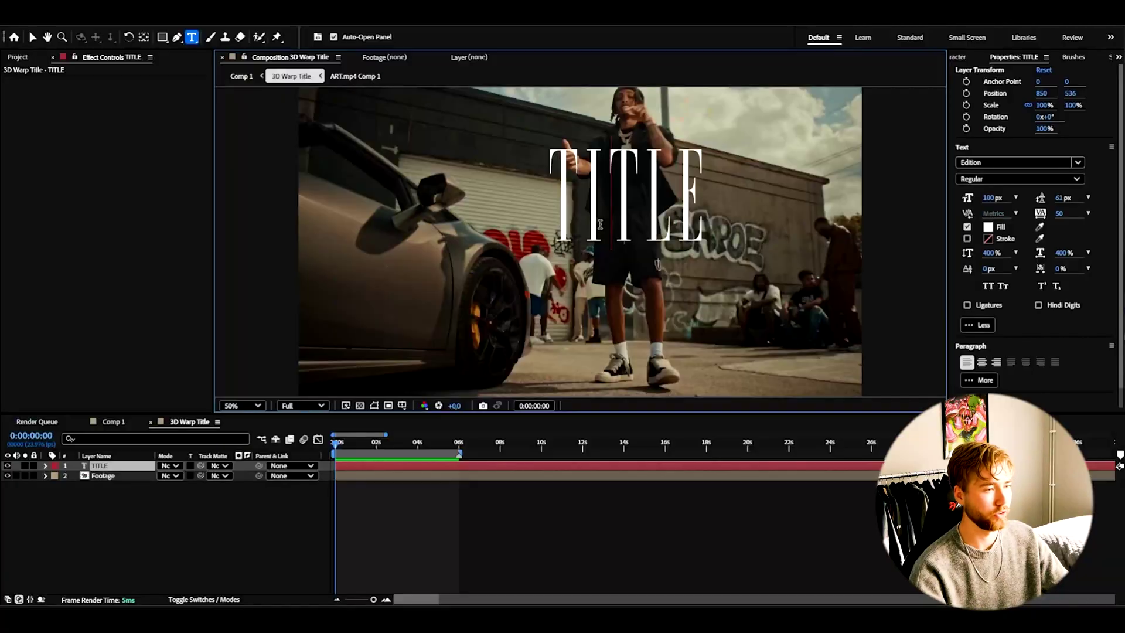
pyautogui.doubleClick(524, 217)
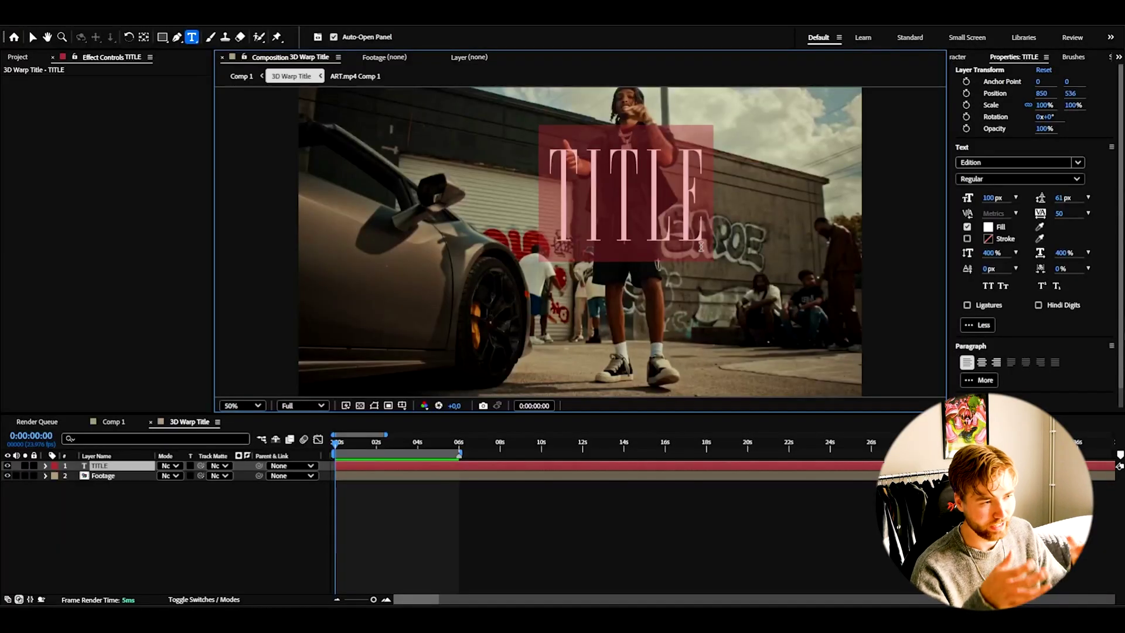
# - Hide the TITLE text layer and create a black 1920 x 1080 px solid named 3D TITLE
pyautogui.click(7, 465)
pyautogui.rightClick(100, 527)
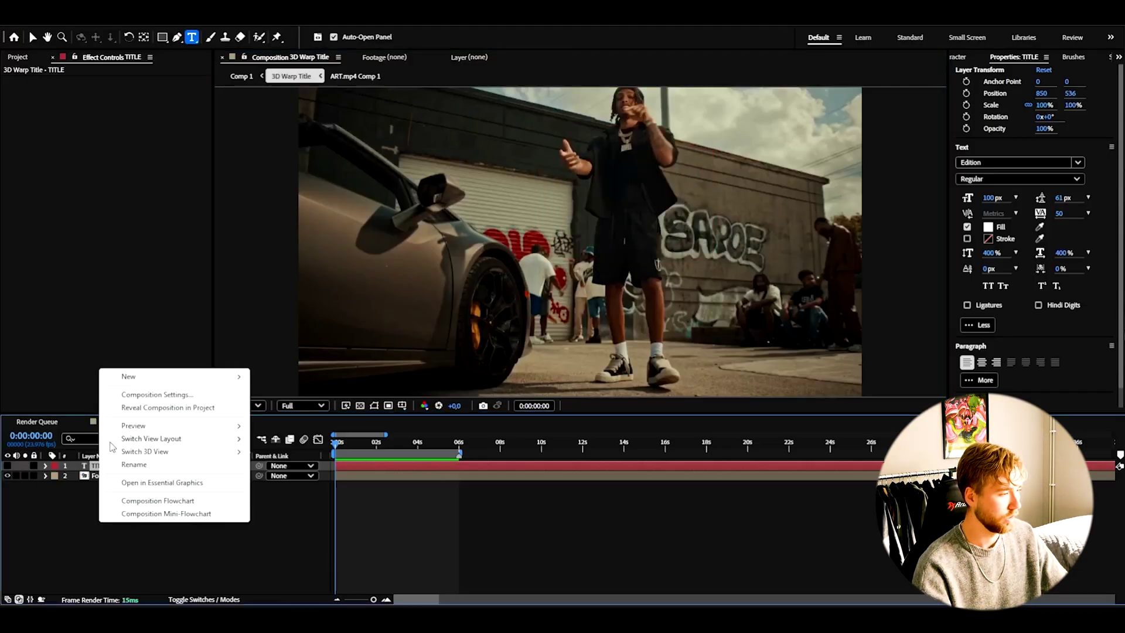
pyautogui.moveTo(140, 378)
pyautogui.click(286, 407)
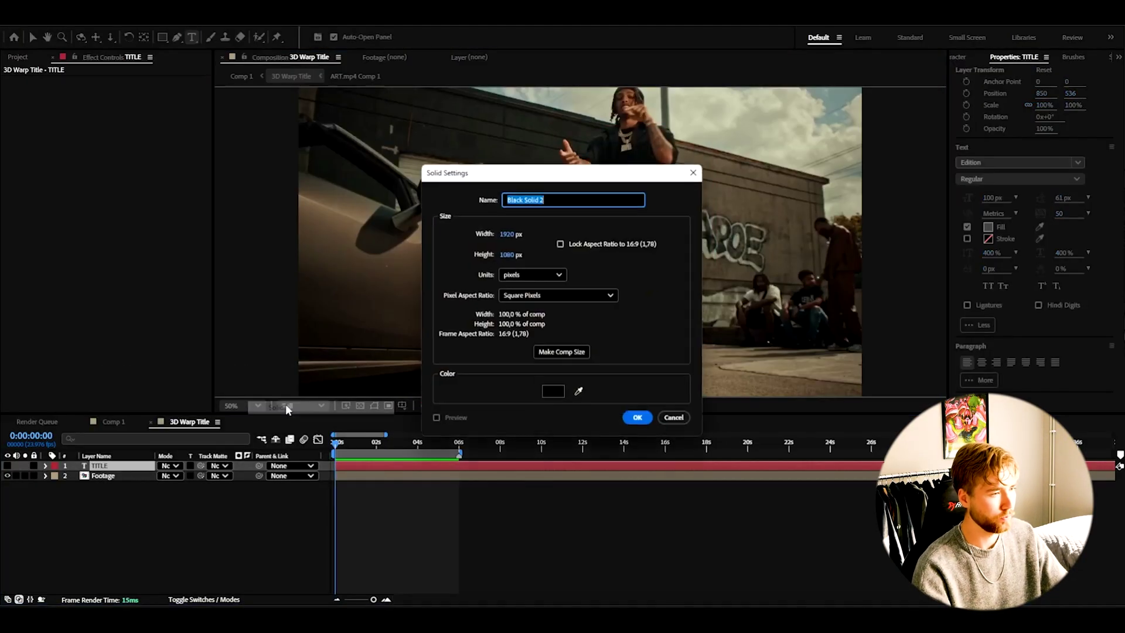
pyautogui.write('3D TITLE')
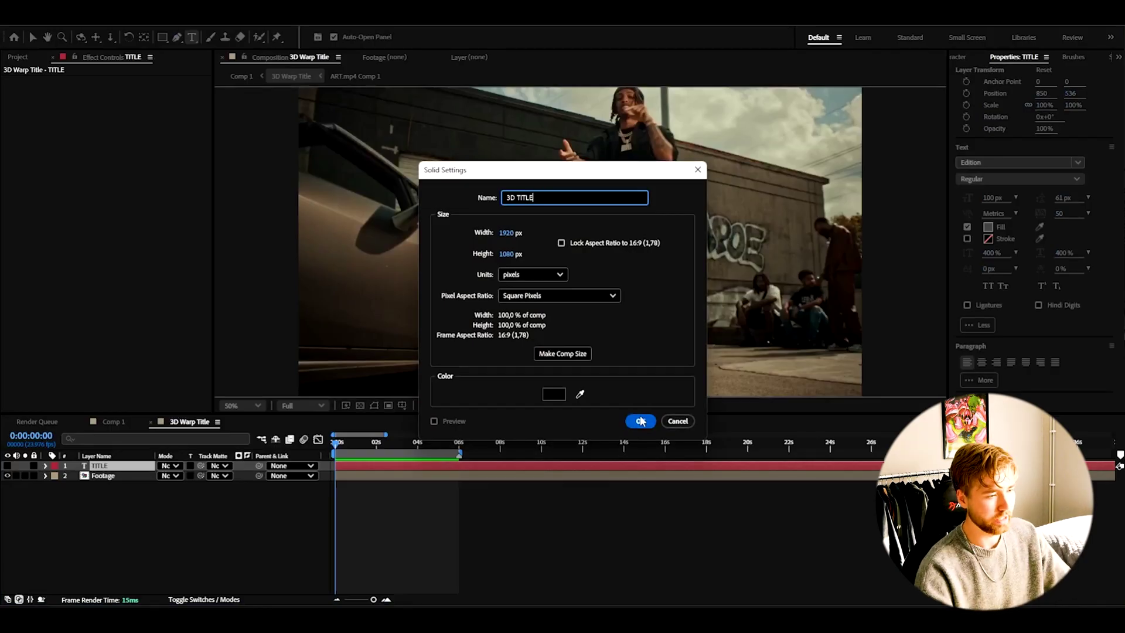
pyautogui.click(641, 420)
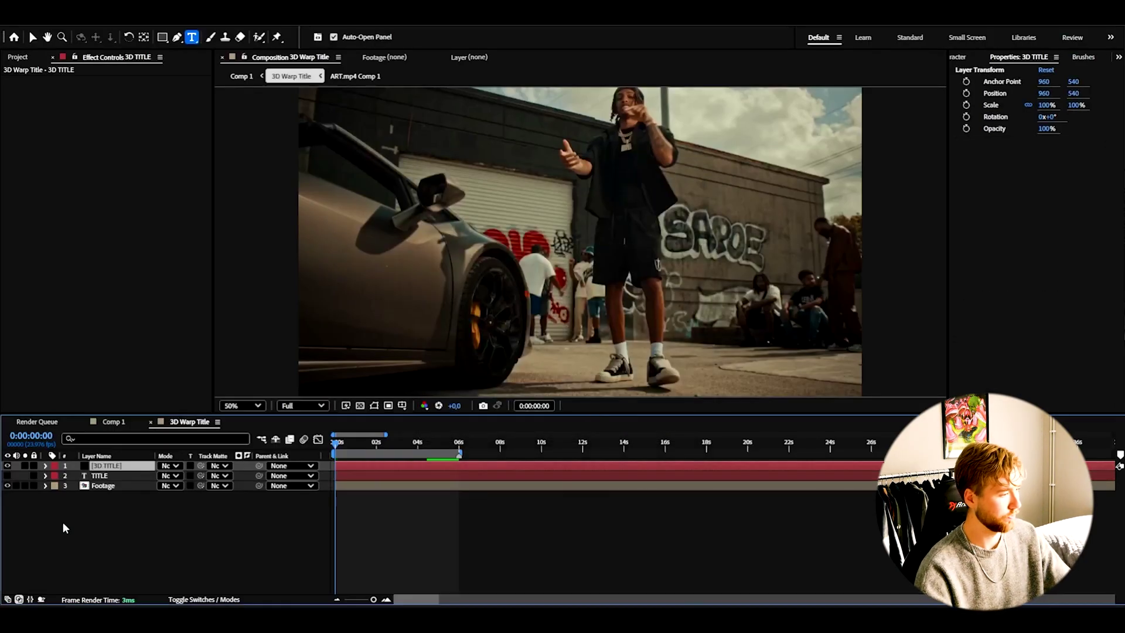
# - Apply the Element effect to the 3D TITLE solid
pyautogui.hotkey('ctrl', 'space')
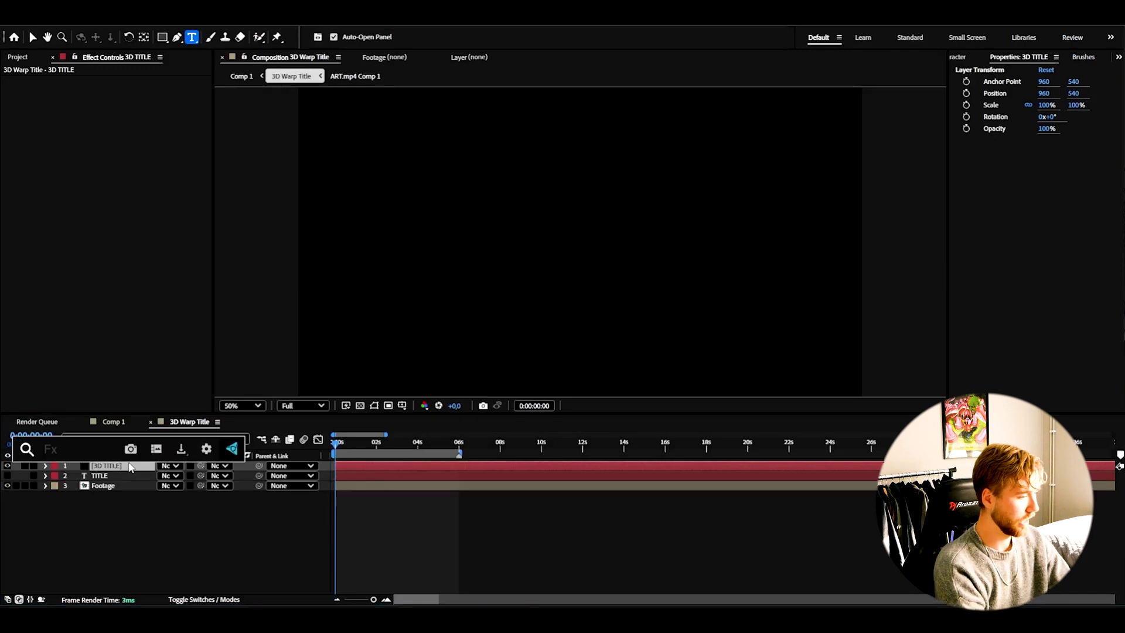
pyautogui.write('ele')
pyautogui.press('Return')
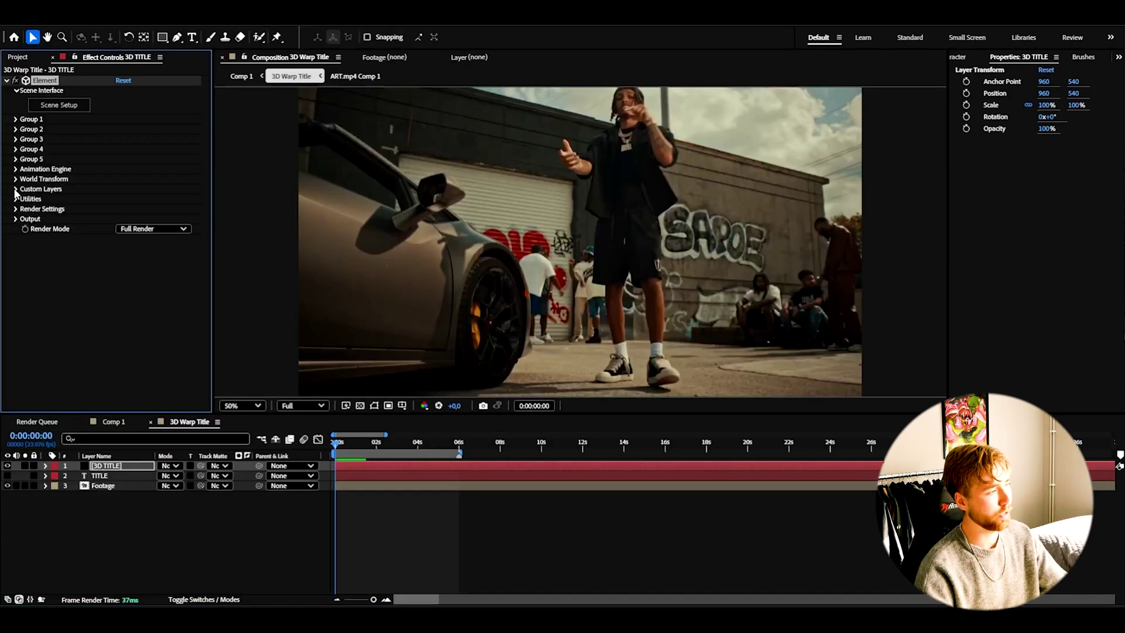
# - Assign the TITLE text layer as Path Layer 1 in Element's custom text and masks settings
pyautogui.click(16, 190)
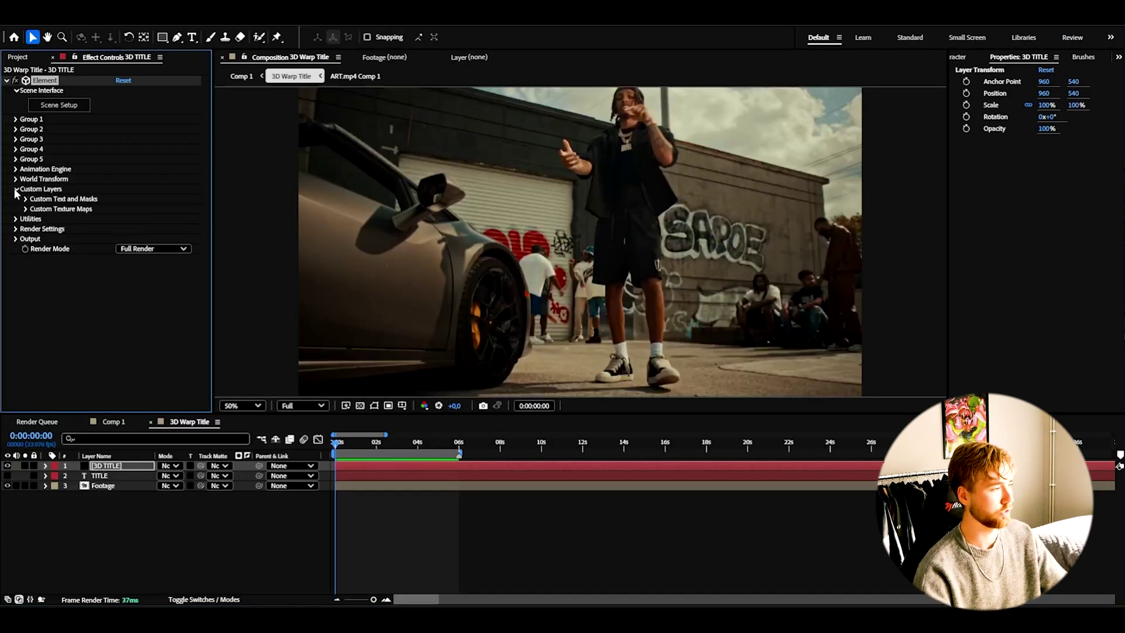
pyautogui.click(25, 200)
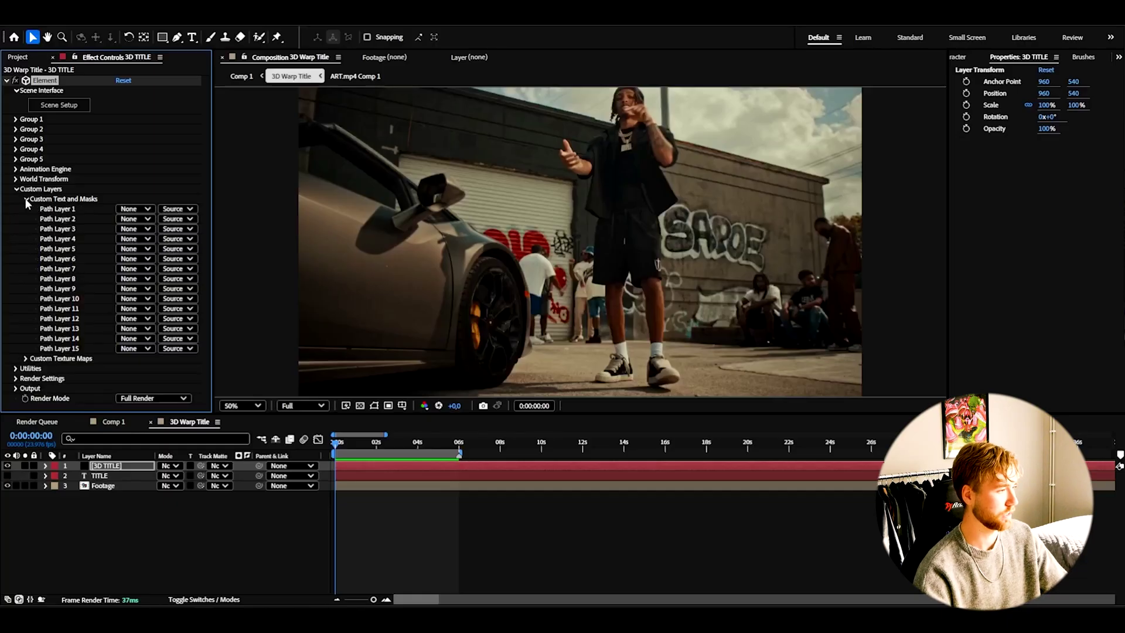
pyautogui.click(128, 209)
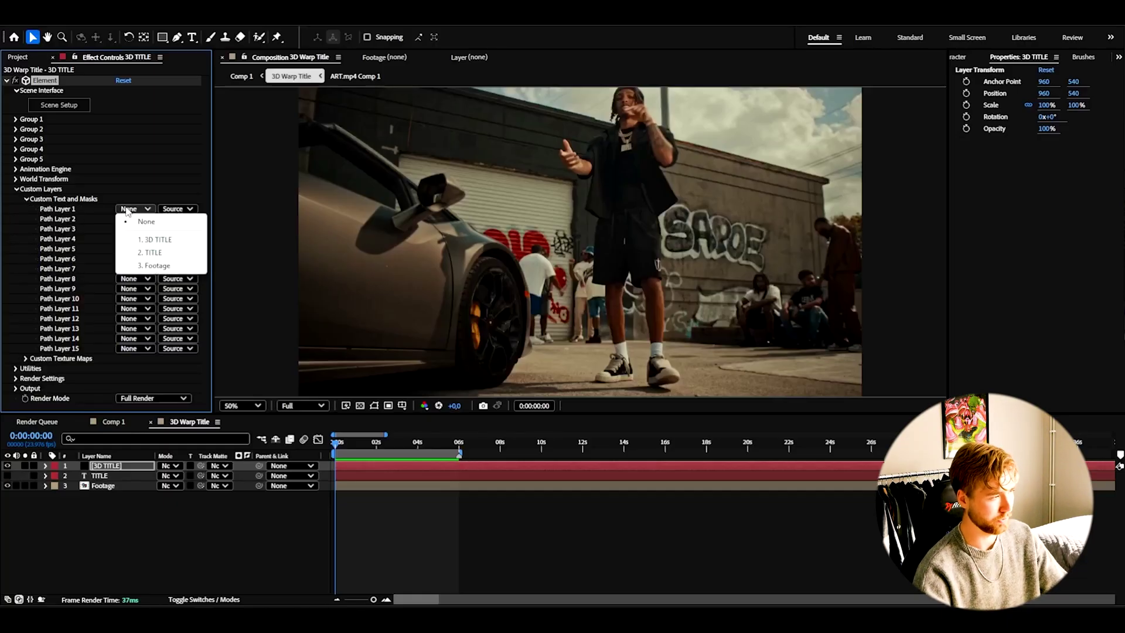
pyautogui.click(153, 253)
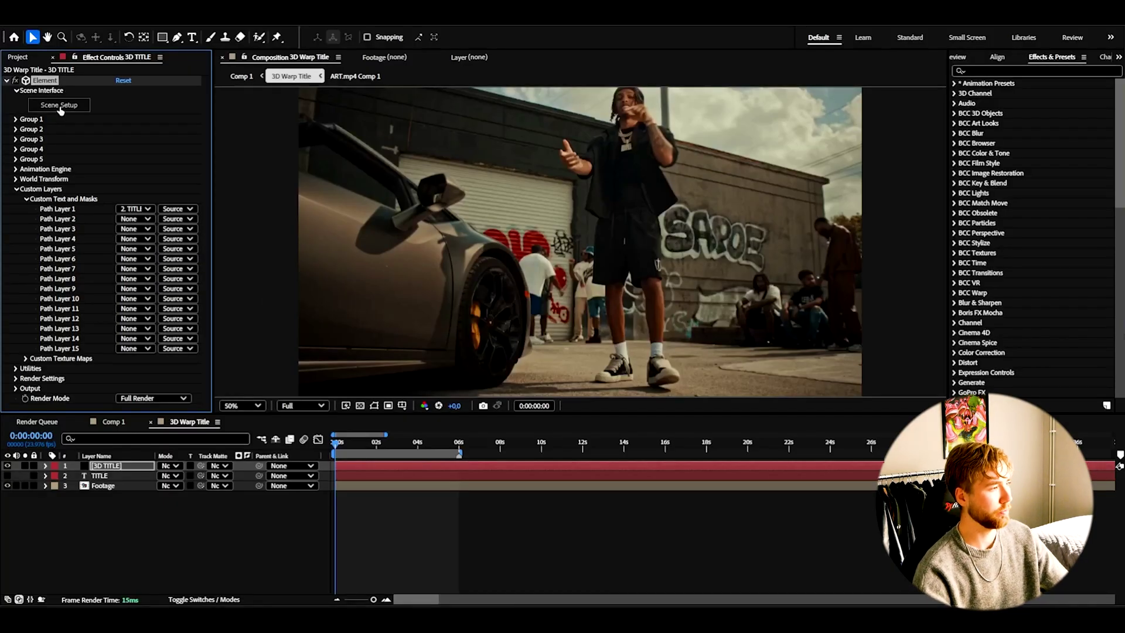
# - Extrude the title text in Element's Scene Setup and set its Bevel Scale to 8
pyautogui.click(59, 106)
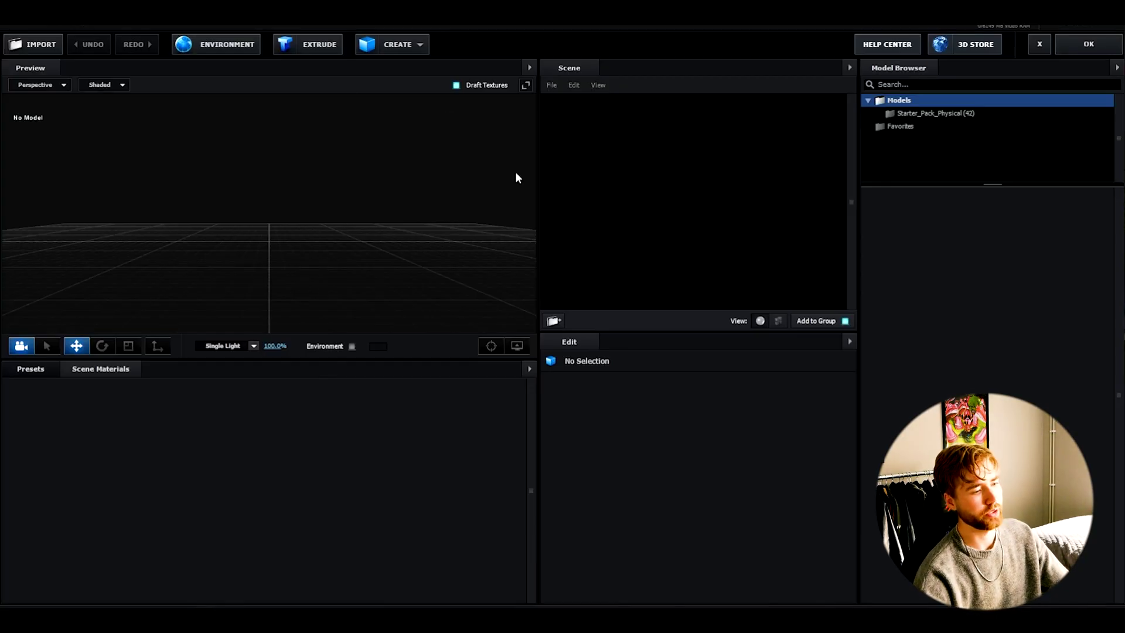
pyautogui.click(301, 47)
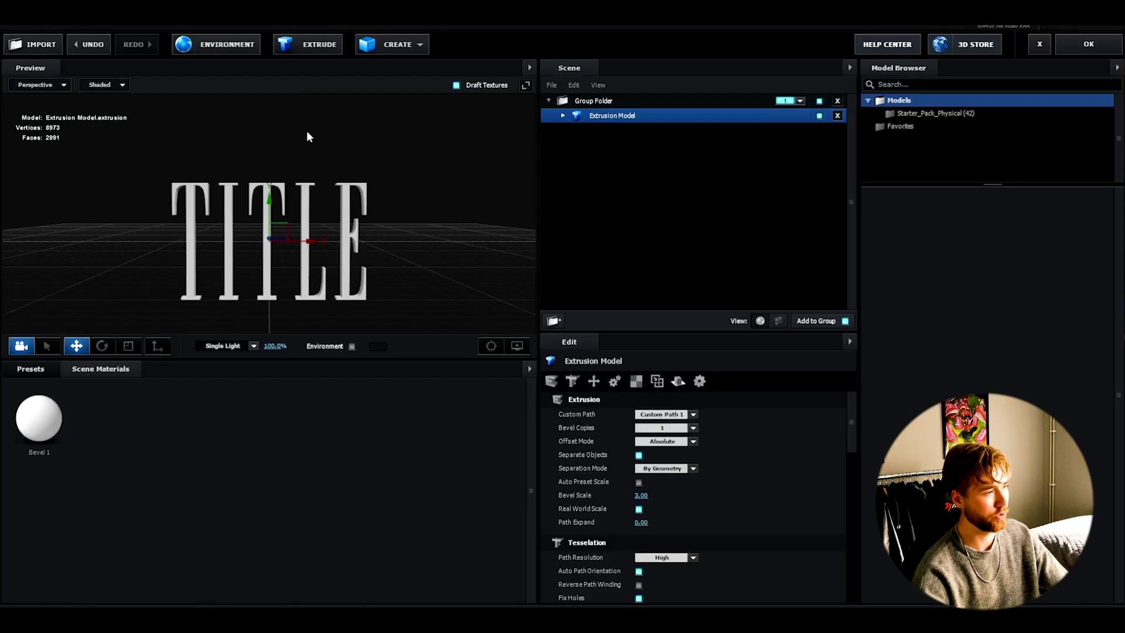
pyautogui.moveTo(247, 121); pyautogui.dragTo(280, 152)
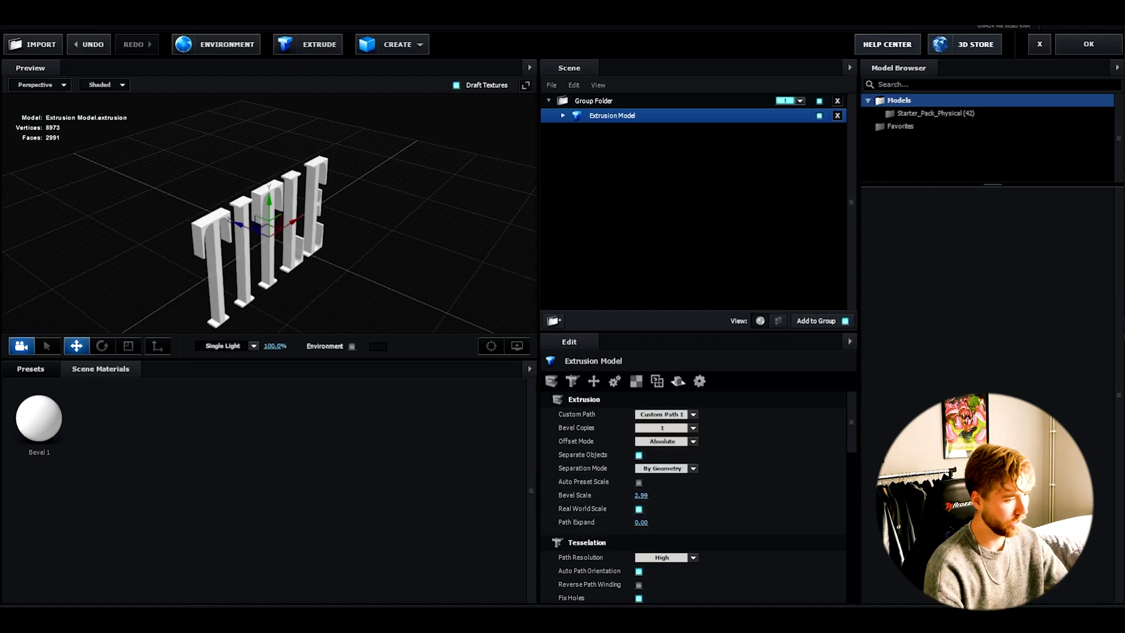
pyautogui.click(647, 495)
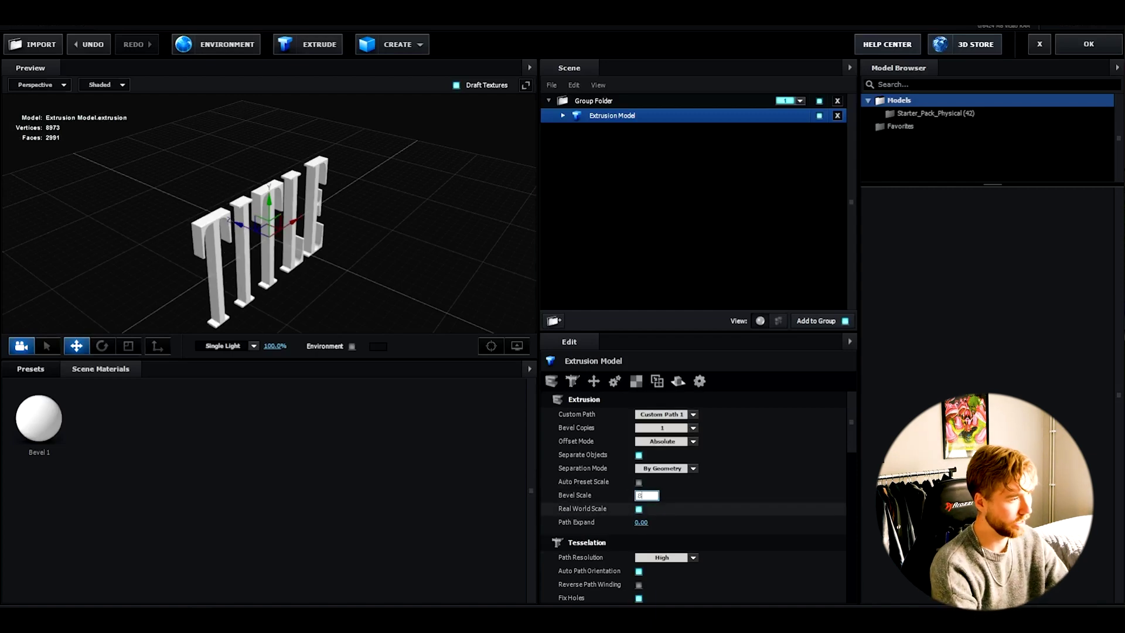
pyautogui.write('8')
pyautogui.press('Return')
pyautogui.moveTo(193, 199); pyautogui.dragTo(231, 334)
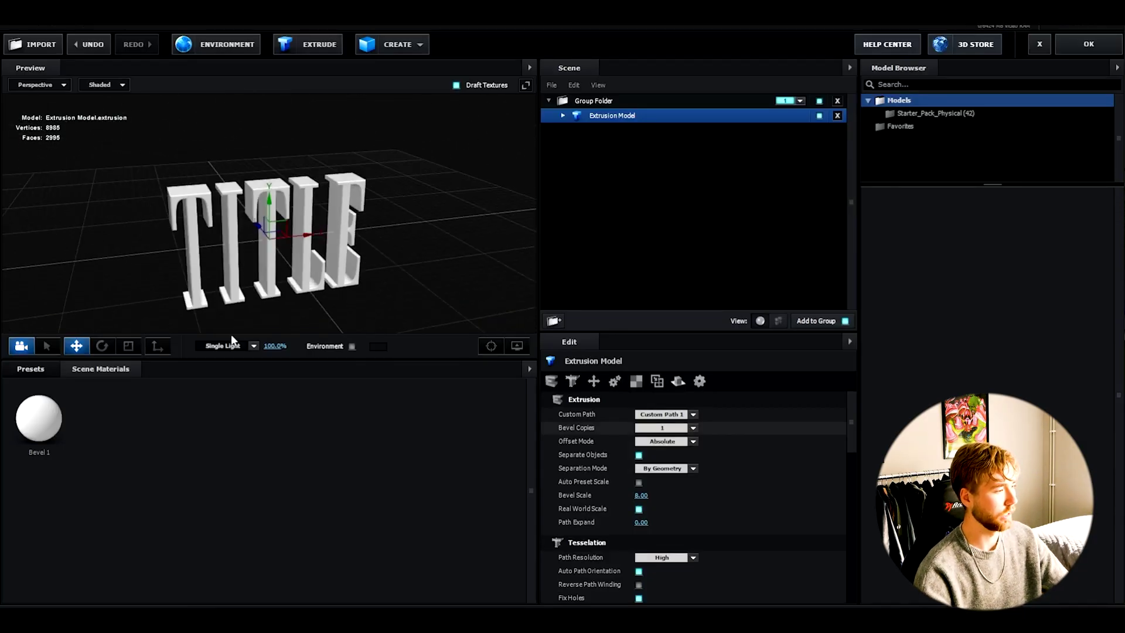
# - Apply the Chrome material from the Physical presets to the extruded title and check it from several angles
pyautogui.click(43, 369)
pyautogui.click(61, 448)
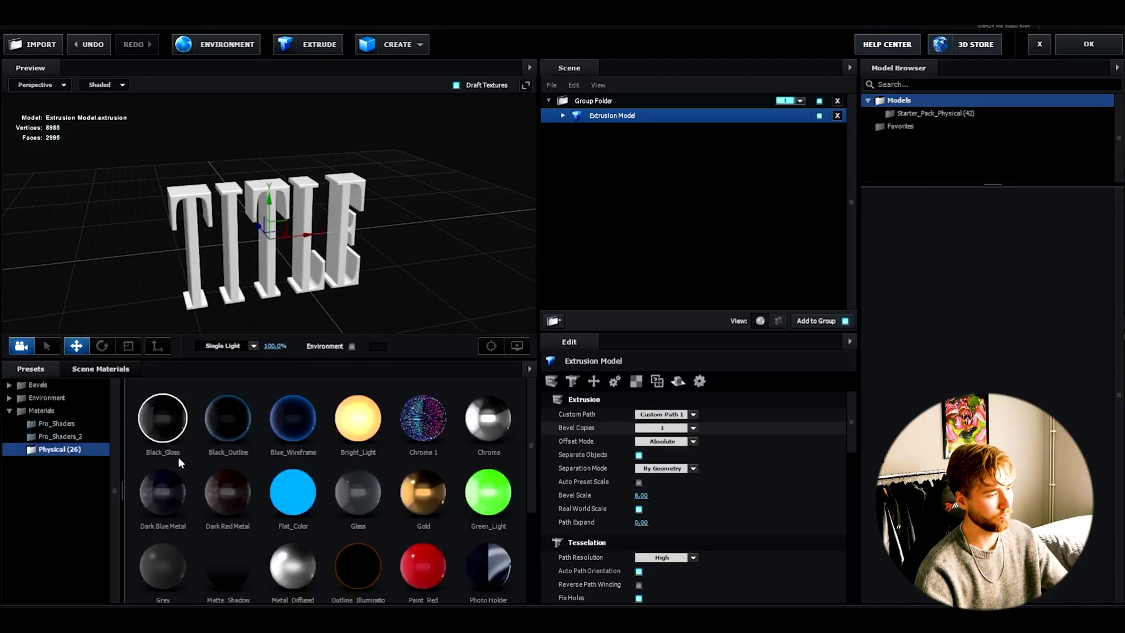
pyautogui.click(488, 418)
pyautogui.moveTo(381, 260); pyautogui.dragTo(369, 311)
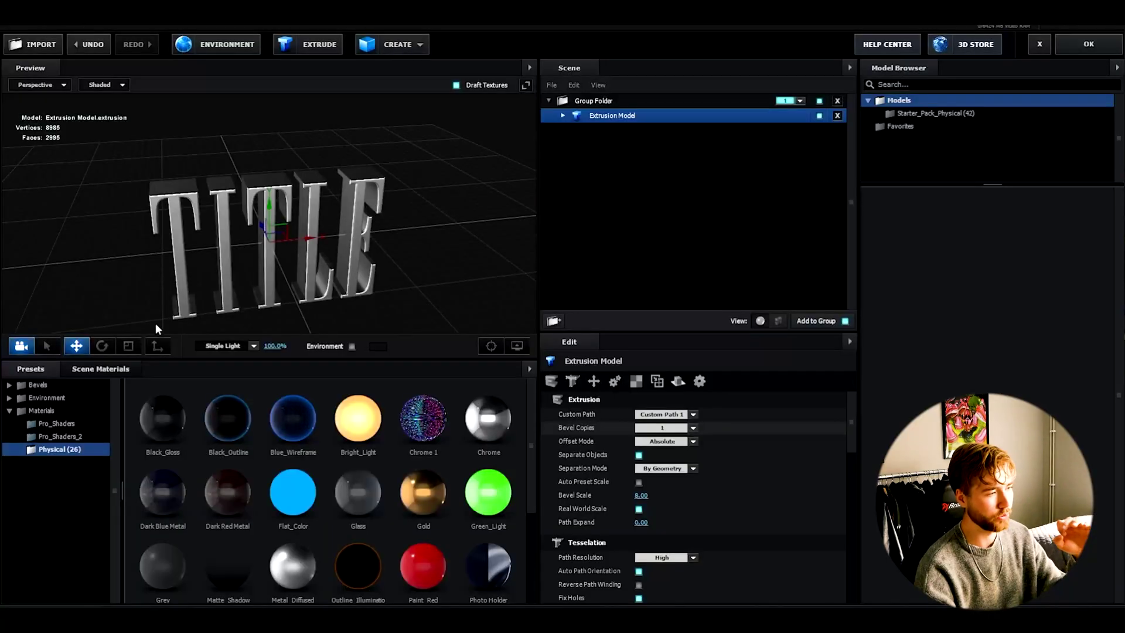
pyautogui.moveTo(156, 328); pyautogui.dragTo(395, 261)
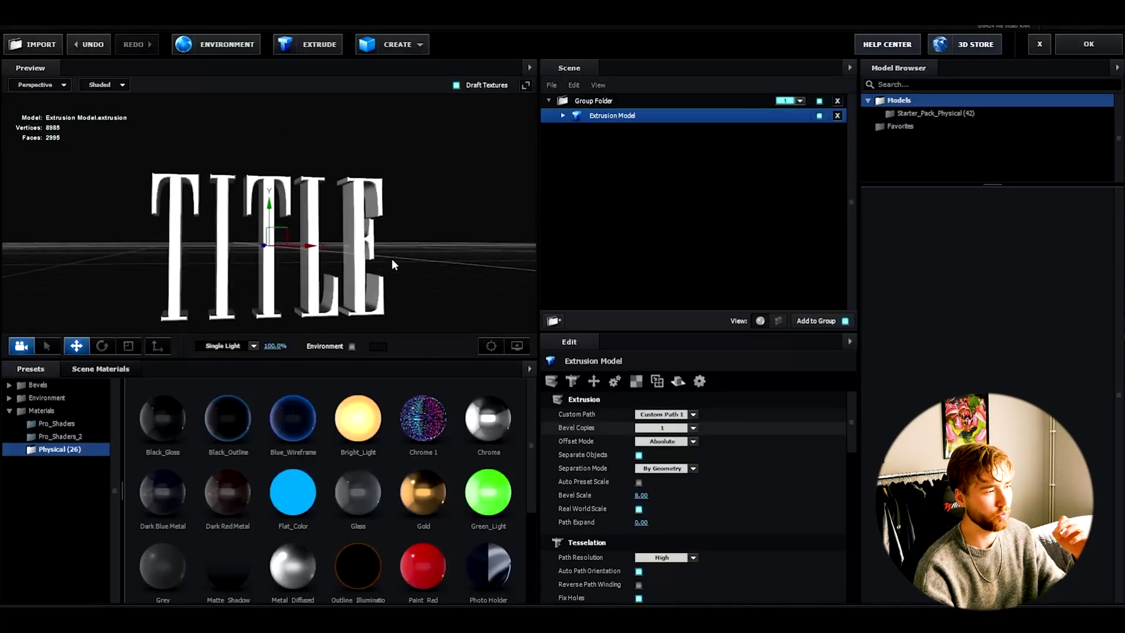
# - Try the Basic_2K_02, Basic_2K_03 and Basic_2K_04 environments for the reflections on the chrome title
pyautogui.click(47, 398)
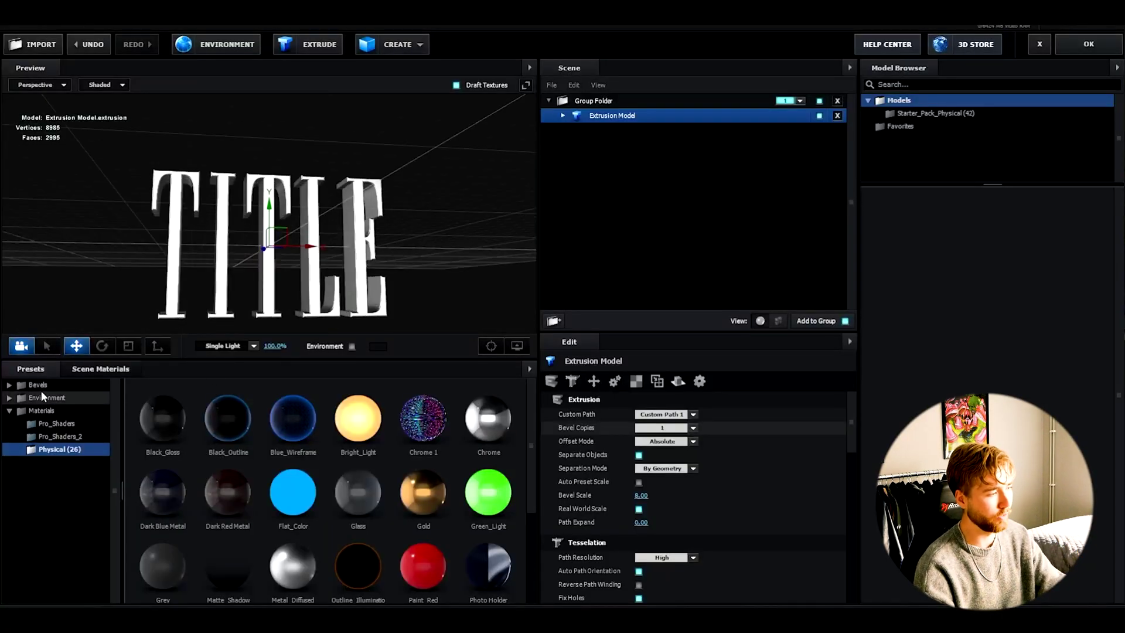
pyautogui.click(57, 412)
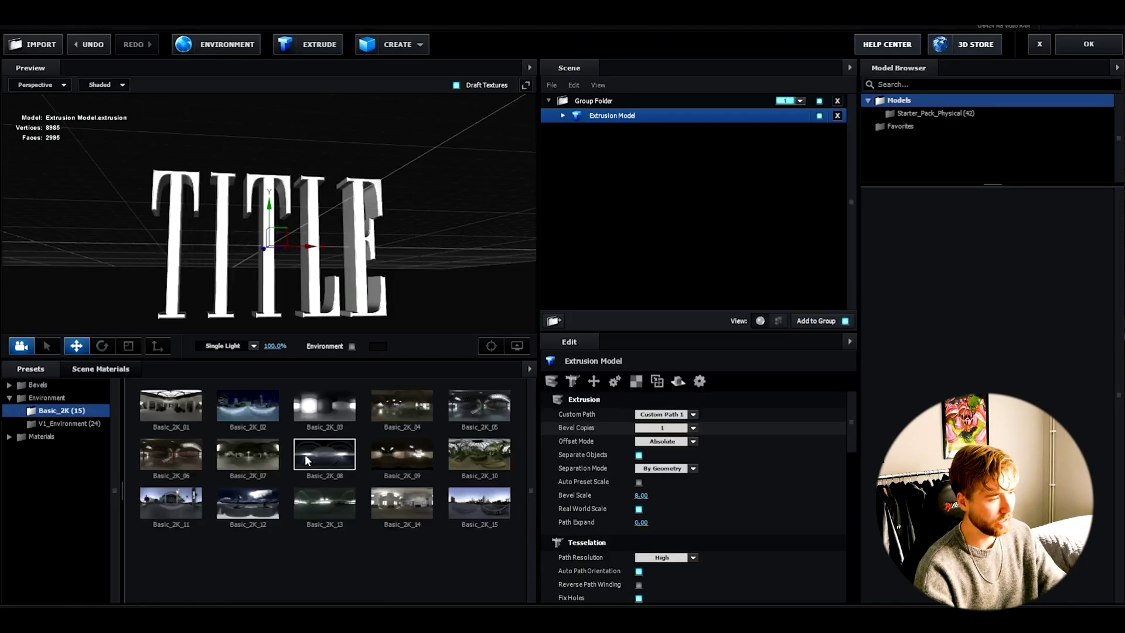
pyautogui.click(243, 409)
pyautogui.moveTo(446, 211); pyautogui.dragTo(345, 220)
pyautogui.click(307, 416)
pyautogui.click(399, 407)
pyautogui.moveTo(446, 310); pyautogui.dragTo(500, 265)
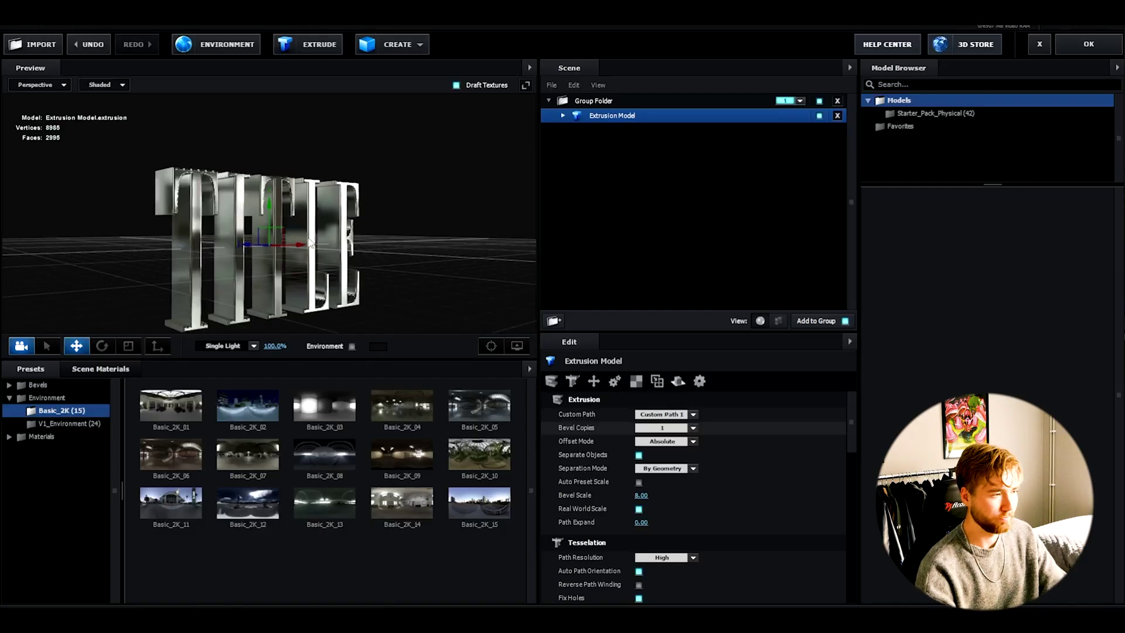
# - Turn off draft textures in the preview and try the Basic_2K_08 and Basic_2K_12 environments on the title
pyautogui.moveTo(414, 249)
pyautogui.mouseDown()
pyautogui.moveTo(428, 255)
pyautogui.moveTo(416, 241)
pyautogui.mouseUp()
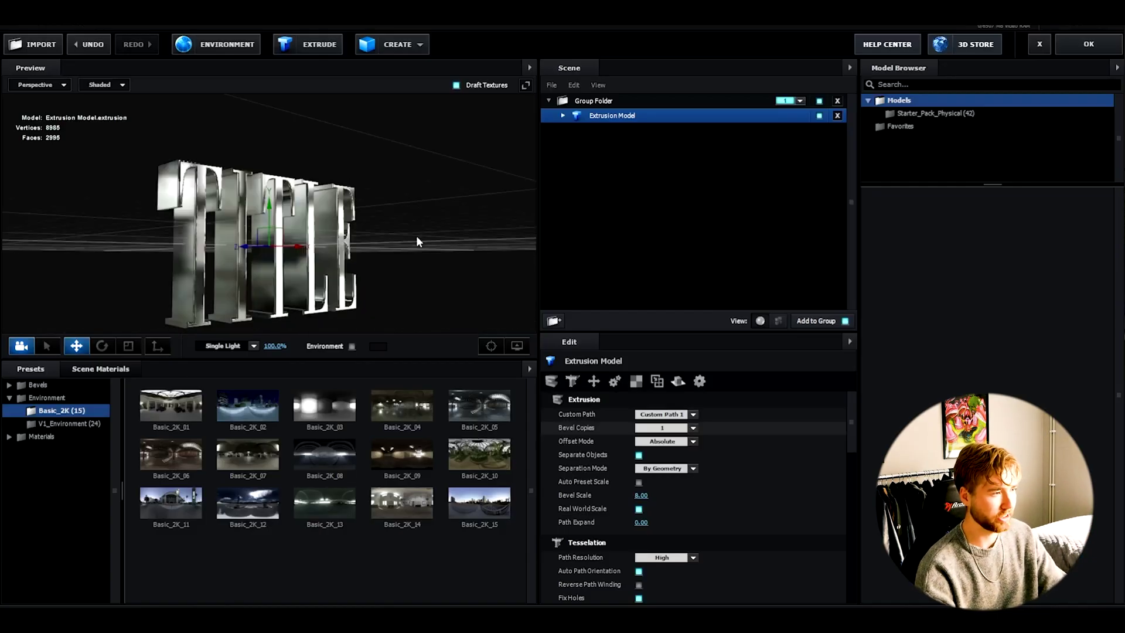
pyautogui.click(456, 85)
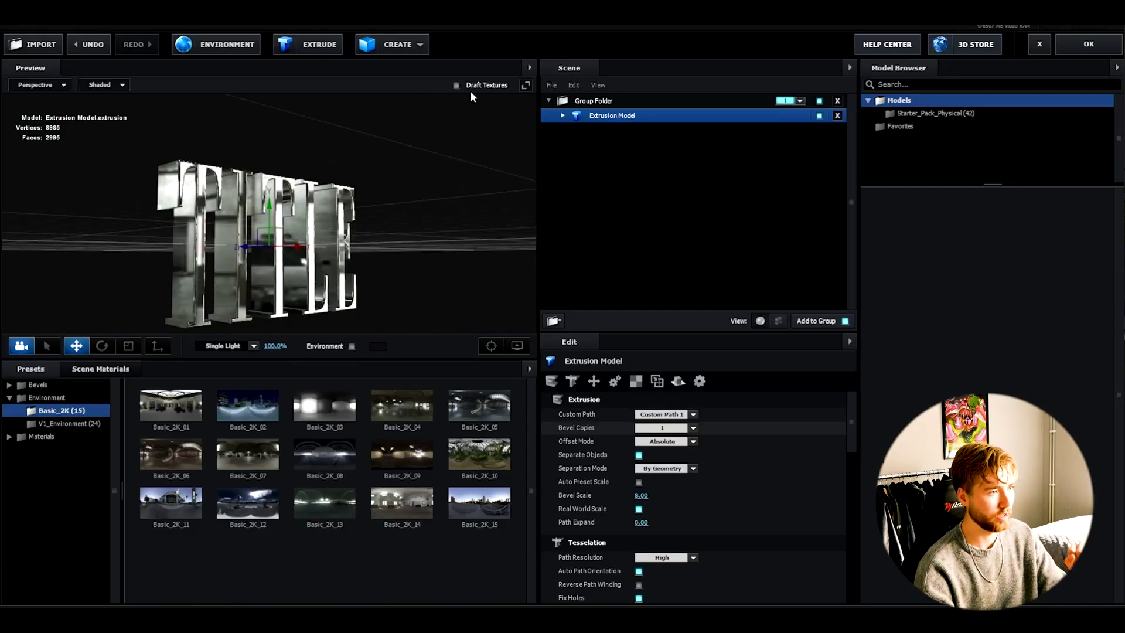
pyautogui.moveTo(452, 172); pyautogui.dragTo(442, 265)
pyautogui.click(321, 449)
pyautogui.click(248, 503)
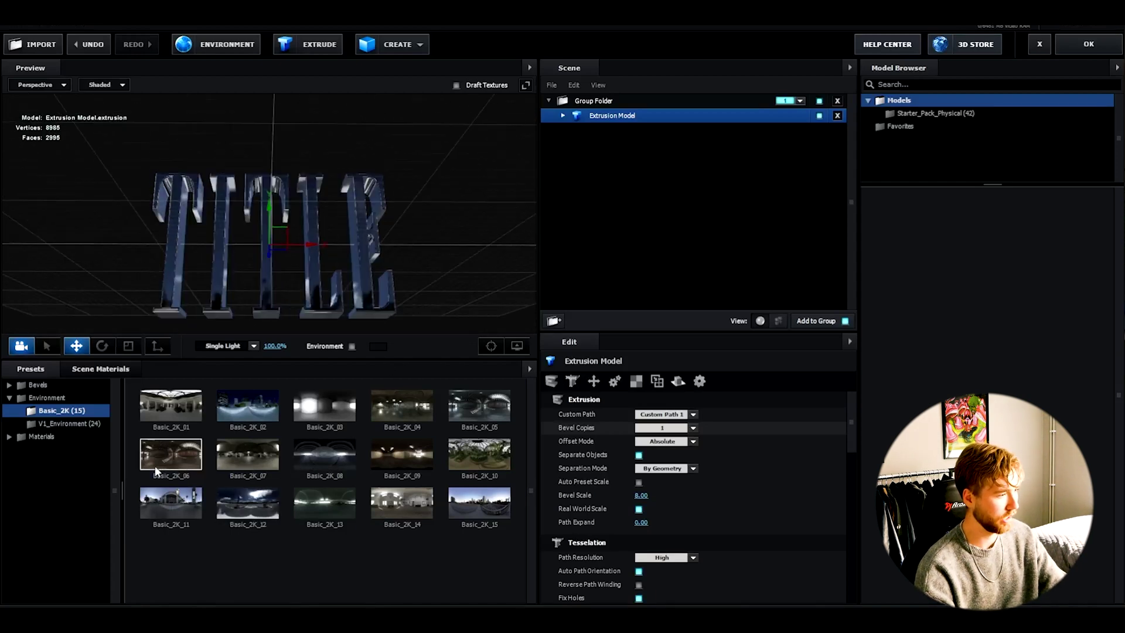
# - Try the Default_blurred and Parking environments from V1_Environment, settle on Roof_blurred, and accept the scene
pyautogui.click(68, 424)
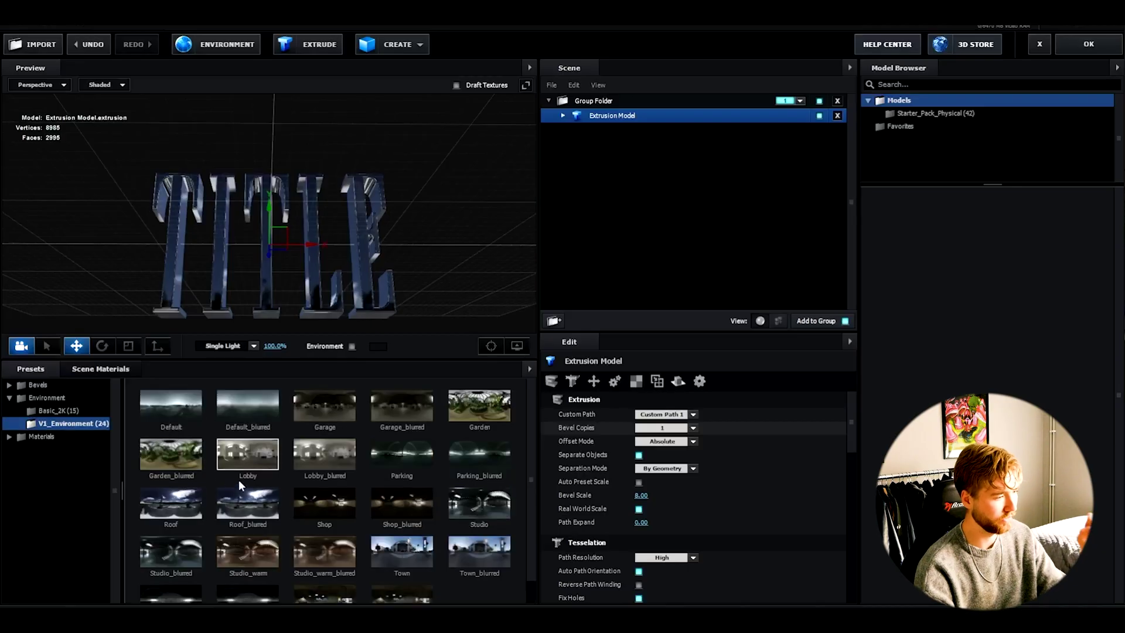
pyautogui.click(239, 406)
pyautogui.moveTo(308, 305); pyautogui.dragTo(375, 257)
pyautogui.click(373, 446)
pyautogui.click(227, 516)
pyautogui.moveTo(409, 331); pyautogui.dragTo(413, 248)
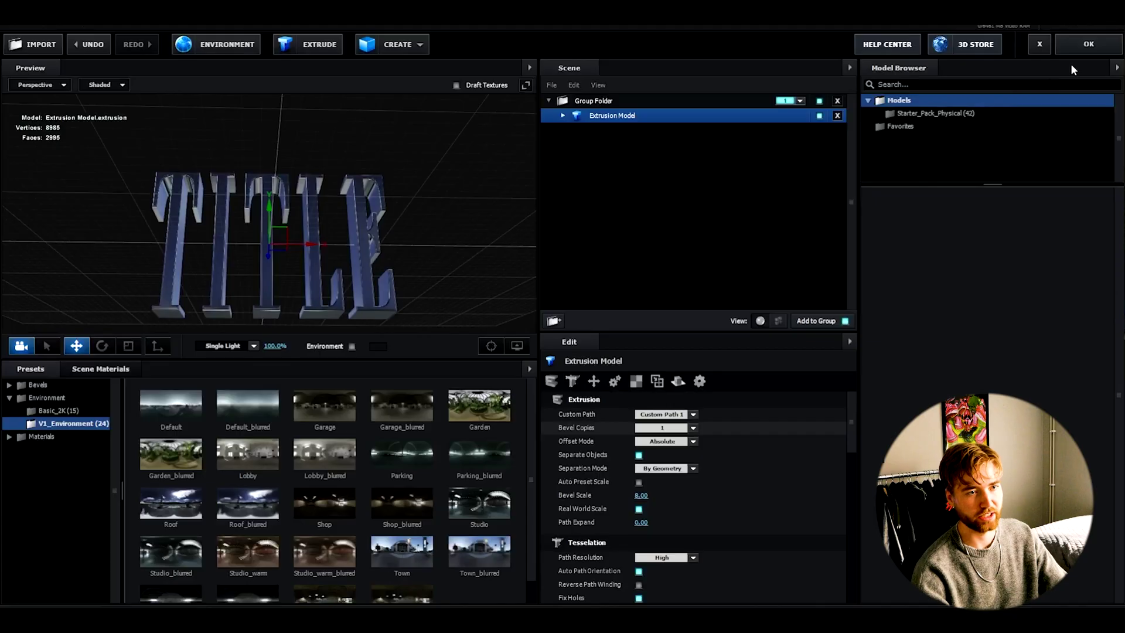
pyautogui.click(1088, 45)
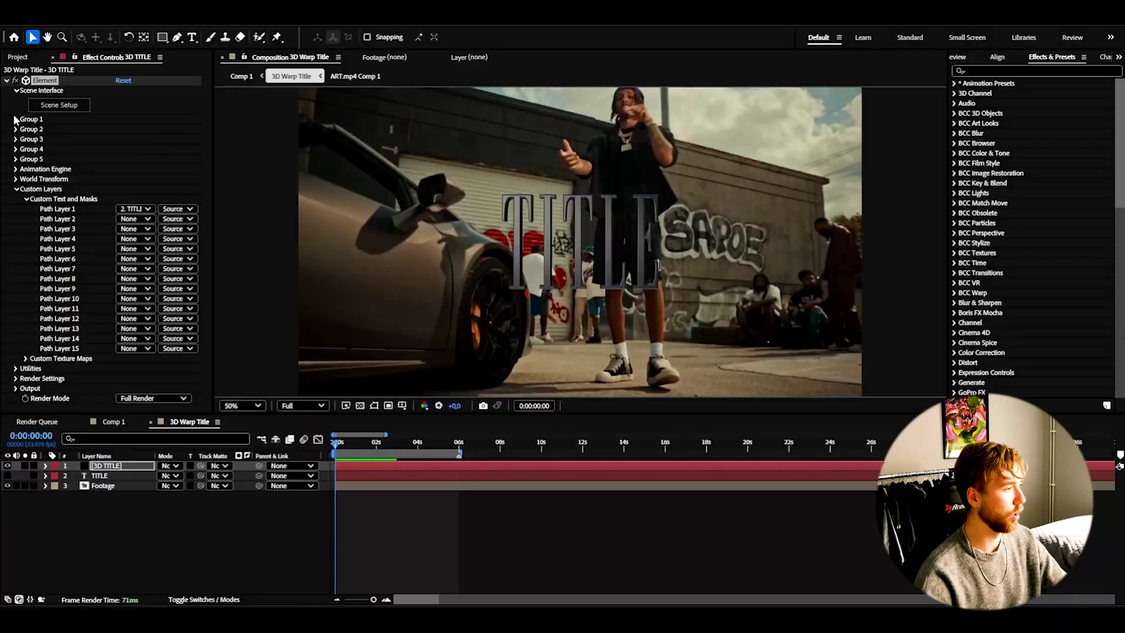
# - Set Group 1's Particle Size to 0 with a keyframe at the start of the composition
pyautogui.click(16, 119)
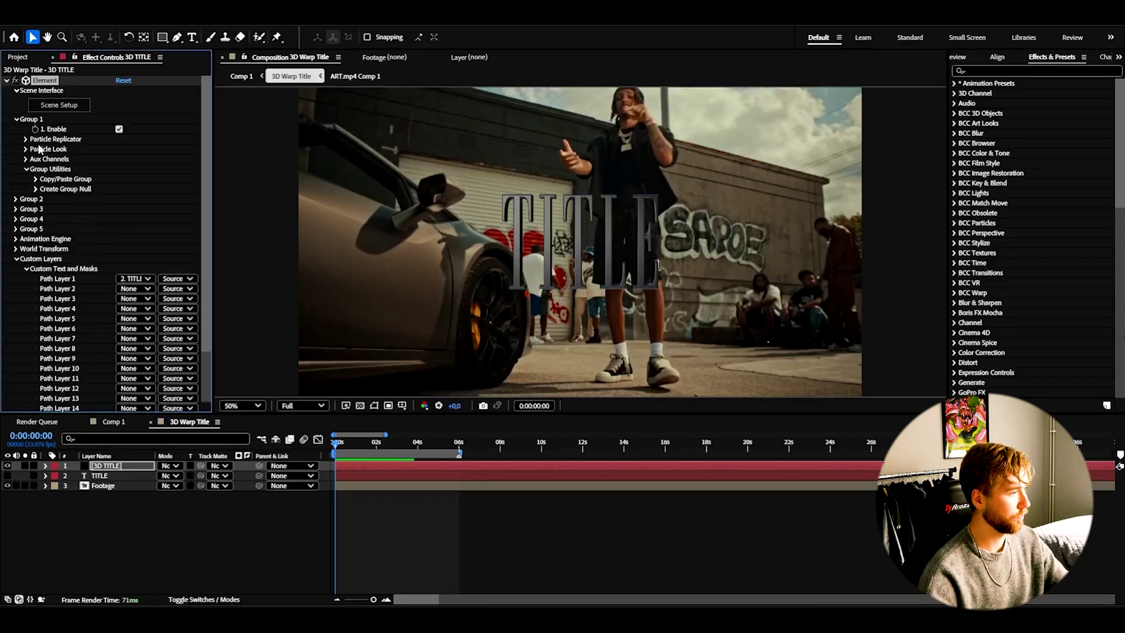
pyautogui.click(25, 149)
pyautogui.click(123, 159)
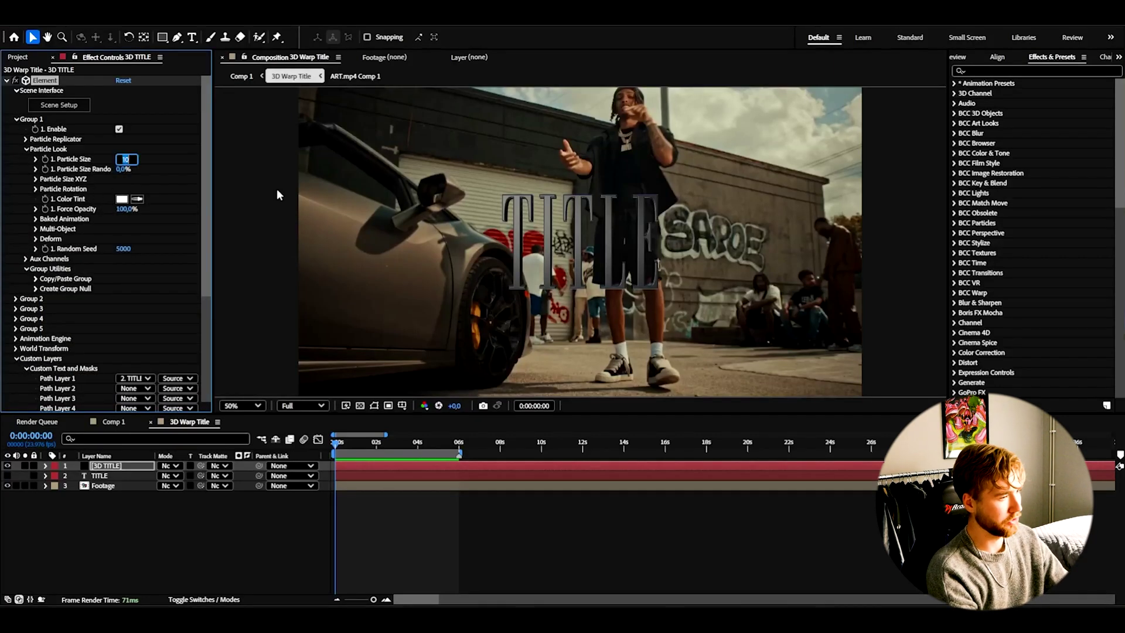
pyautogui.press('BackSpace')
pyautogui.write('0')
pyautogui.press('Return')
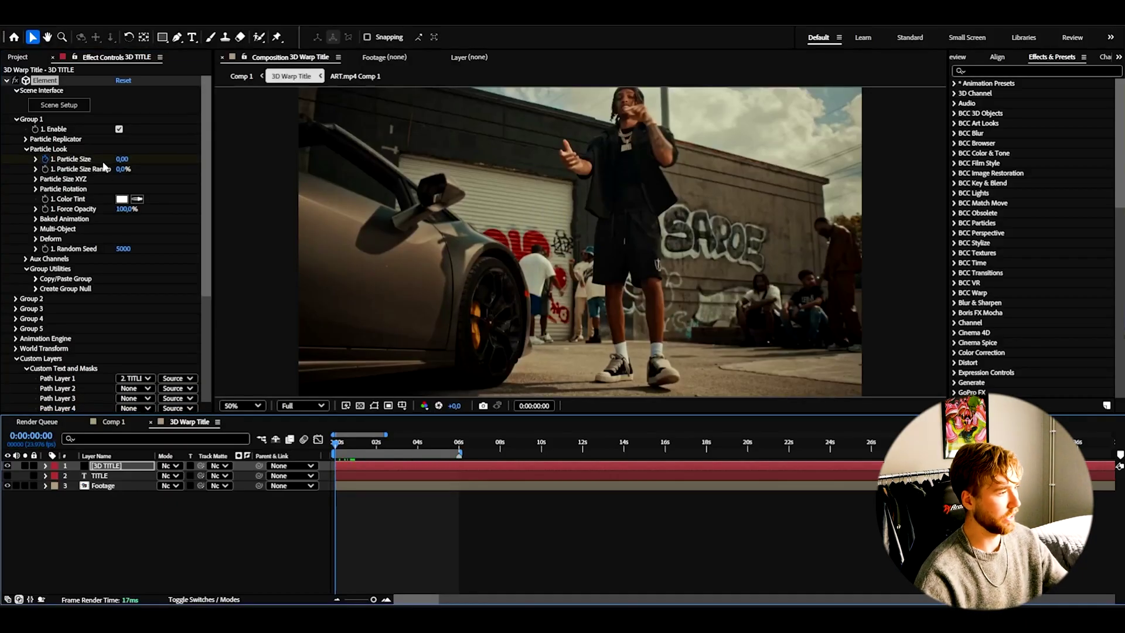
# - Keyframe Group 1's Particle Size at 22.40 at the 0:00:06:00 mark
pyautogui.moveTo(384, 443); pyautogui.dragTo(459, 456)
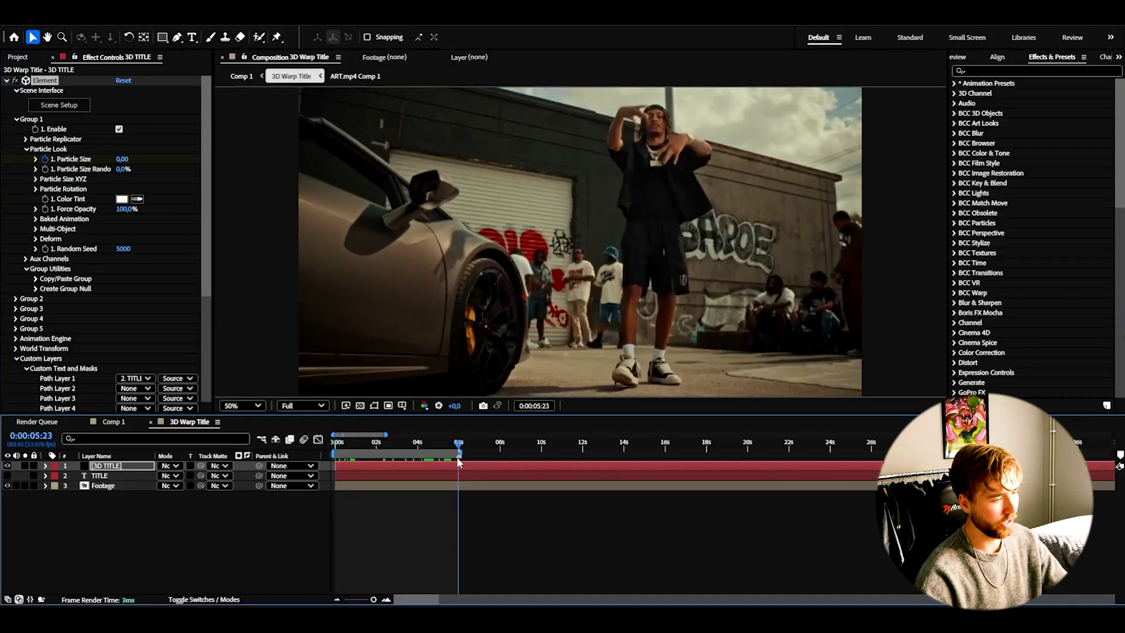
pyautogui.press('=')
pyautogui.press('=')
pyautogui.moveTo(122, 158); pyautogui.dragTo(264, 159)
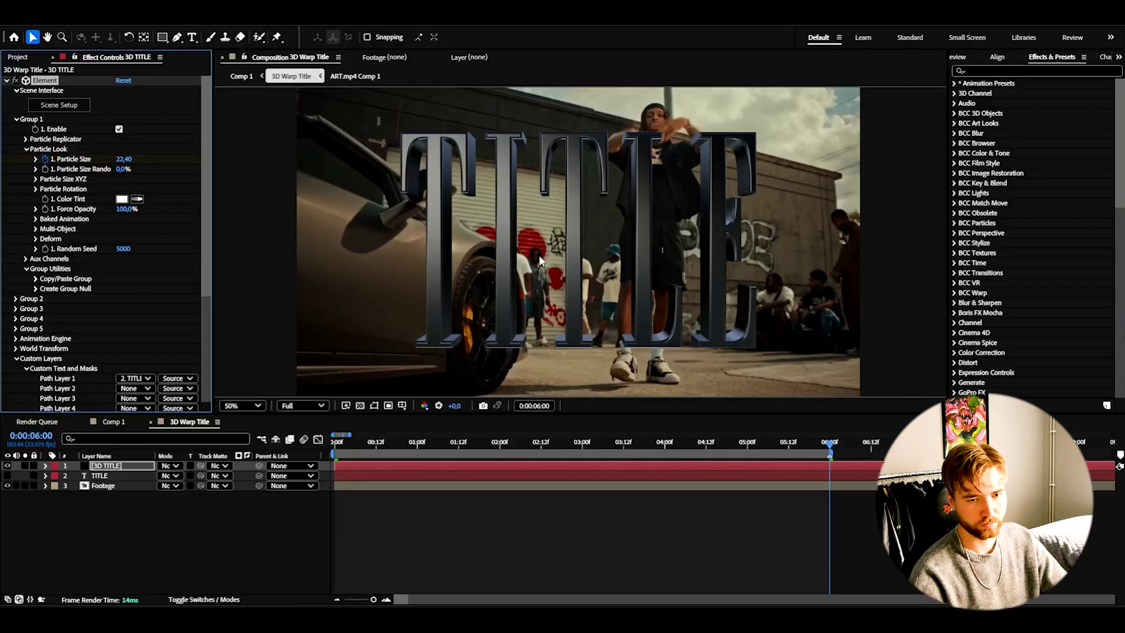
# - Reveal Group 1's Particle Size keyframes in the timeline and apply Easy Ease to both of them
pyautogui.click(37, 188)
pyautogui.click(37, 188)
pyautogui.click(49, 466)
pyautogui.click(46, 466)
pyautogui.click(55, 476)
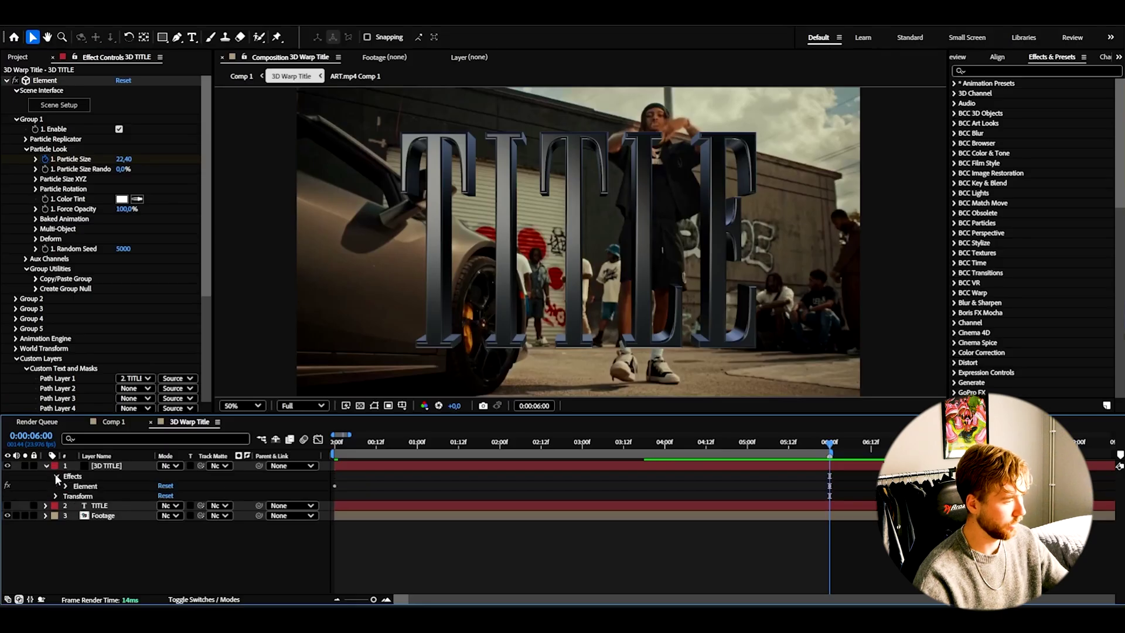
pyautogui.click(65, 487)
pyautogui.click(75, 506)
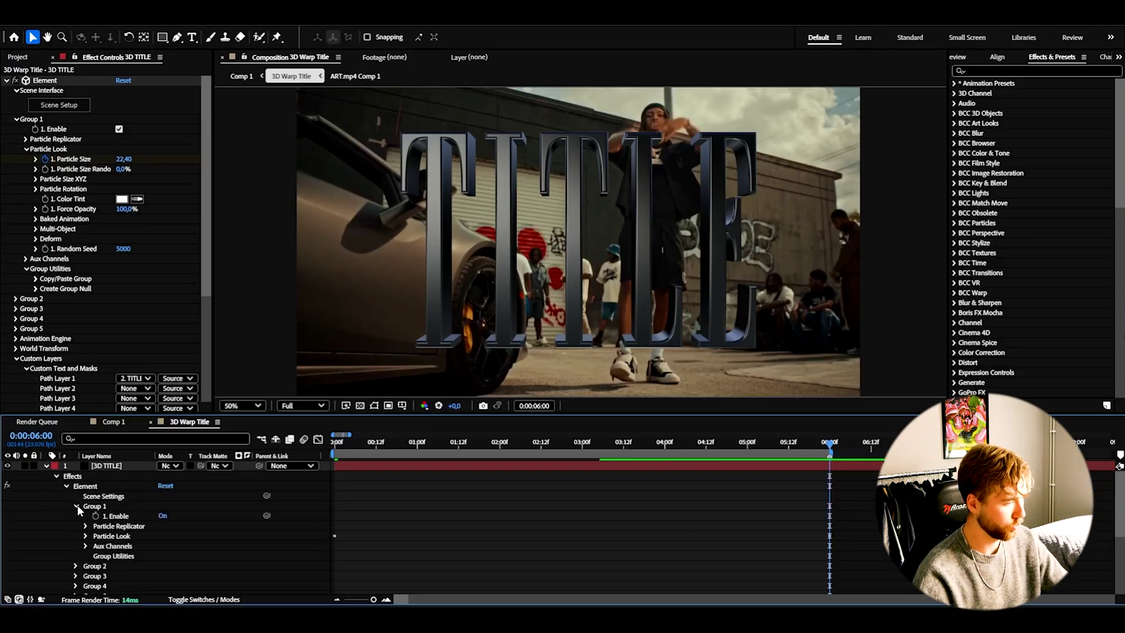
pyautogui.click(86, 537)
pyautogui.scroll(-2, 379, 586)
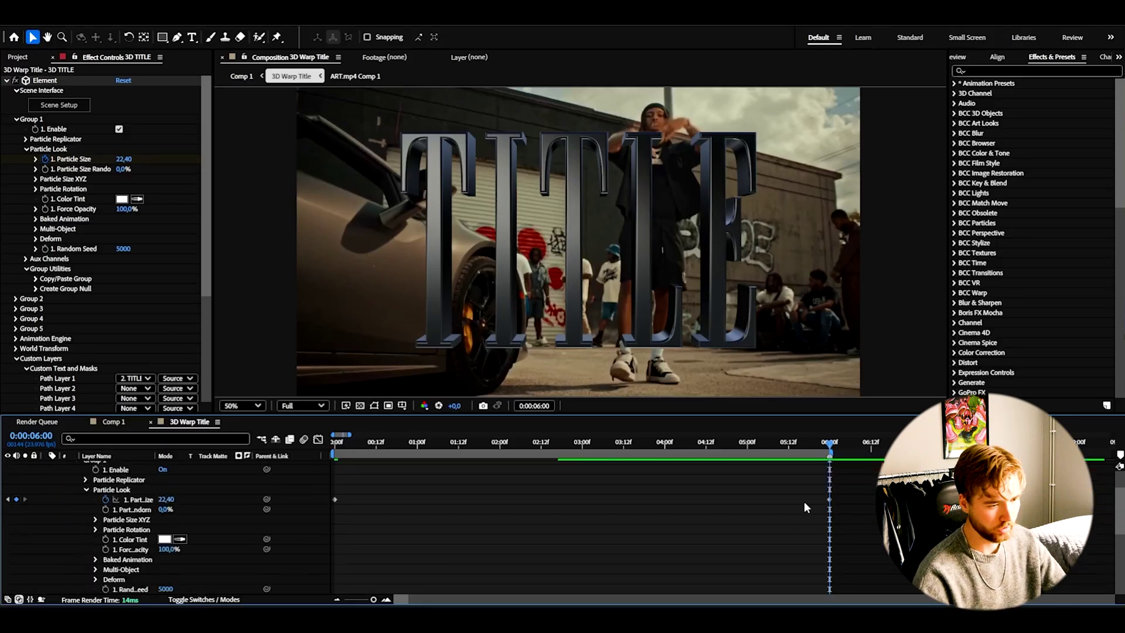
pyautogui.moveTo(845, 497); pyautogui.dragTo(333, 513)
pyautogui.press('F9')
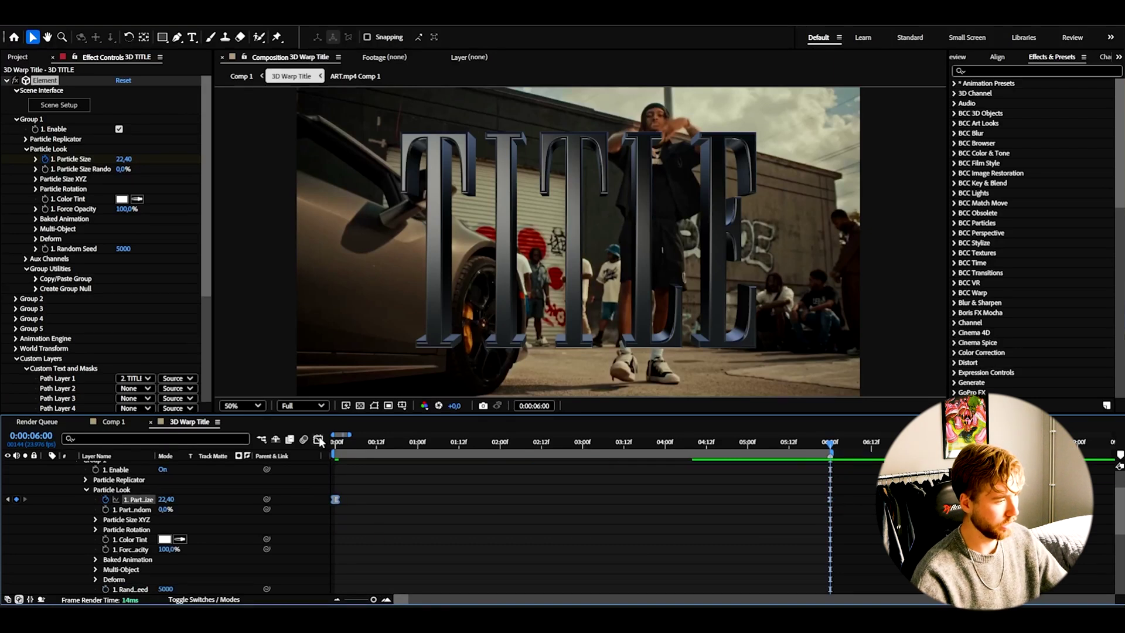
# - Reshape the Particle Size value curve to rise steeply at the start and level off, and preview the animation
pyautogui.click(318, 439)
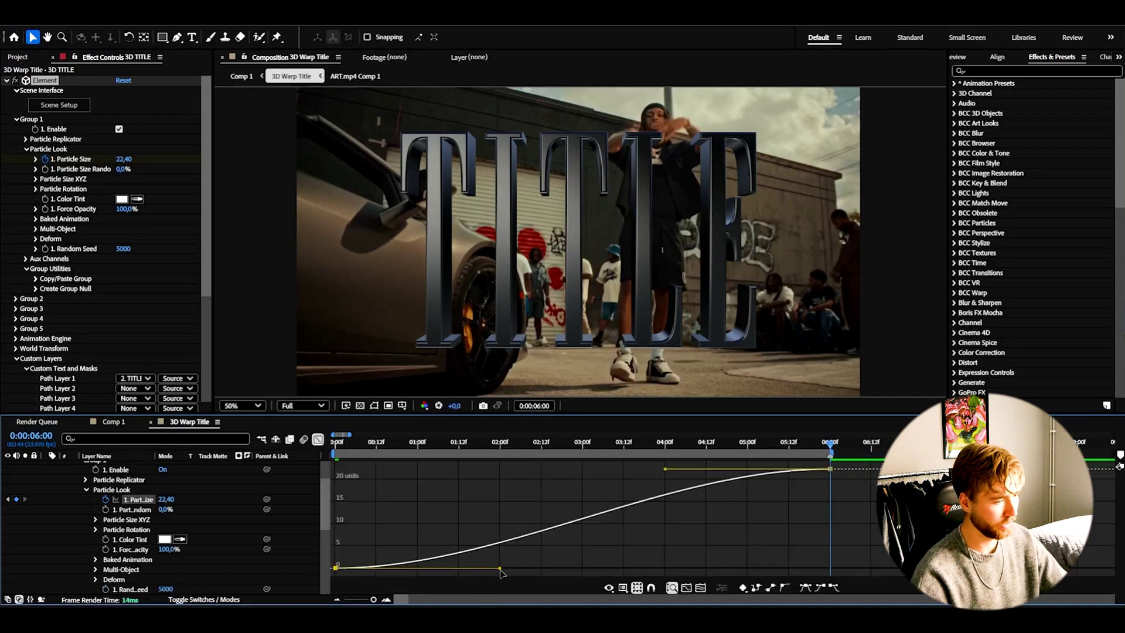
pyautogui.moveTo(498, 569); pyautogui.dragTo(639, 428)
pyautogui.press('Home')
pyautogui.press('space')
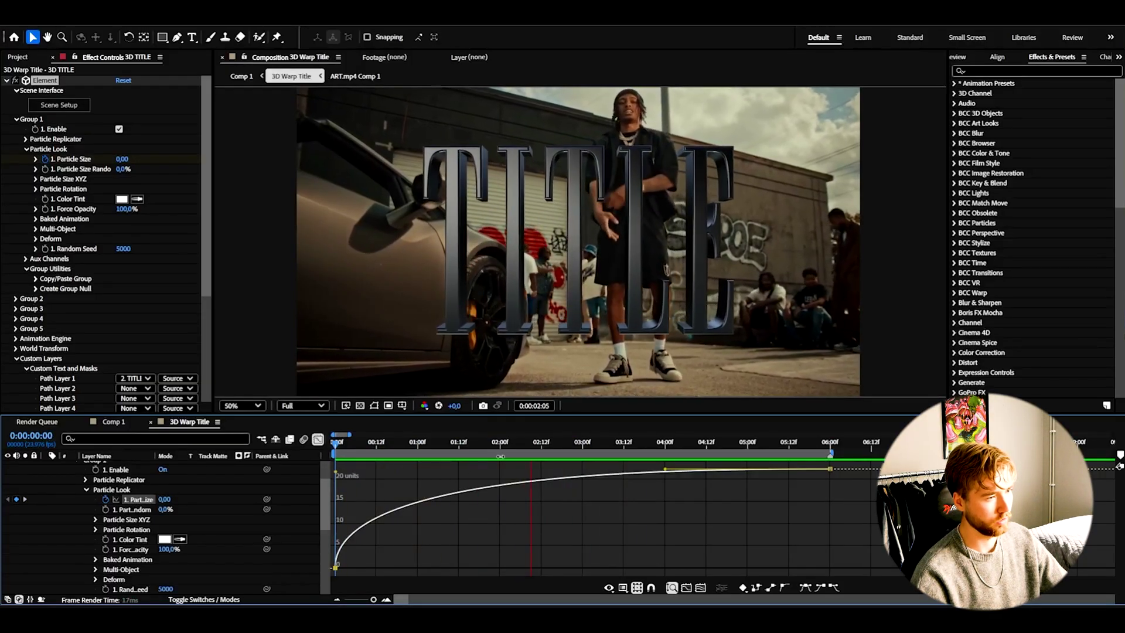
pyautogui.press('space')
pyautogui.hotkey('shift', 'F3')
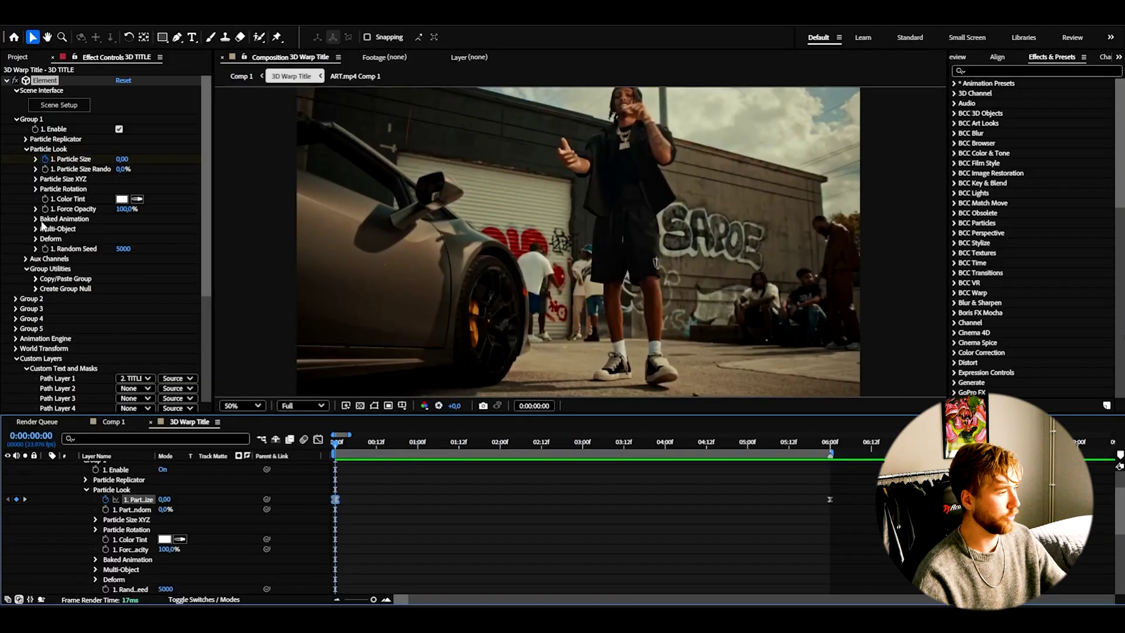
# - Set Group 1's particle rotation to X -90° and Y +90° with the title visible around 0:00:03:09
pyautogui.click(36, 189)
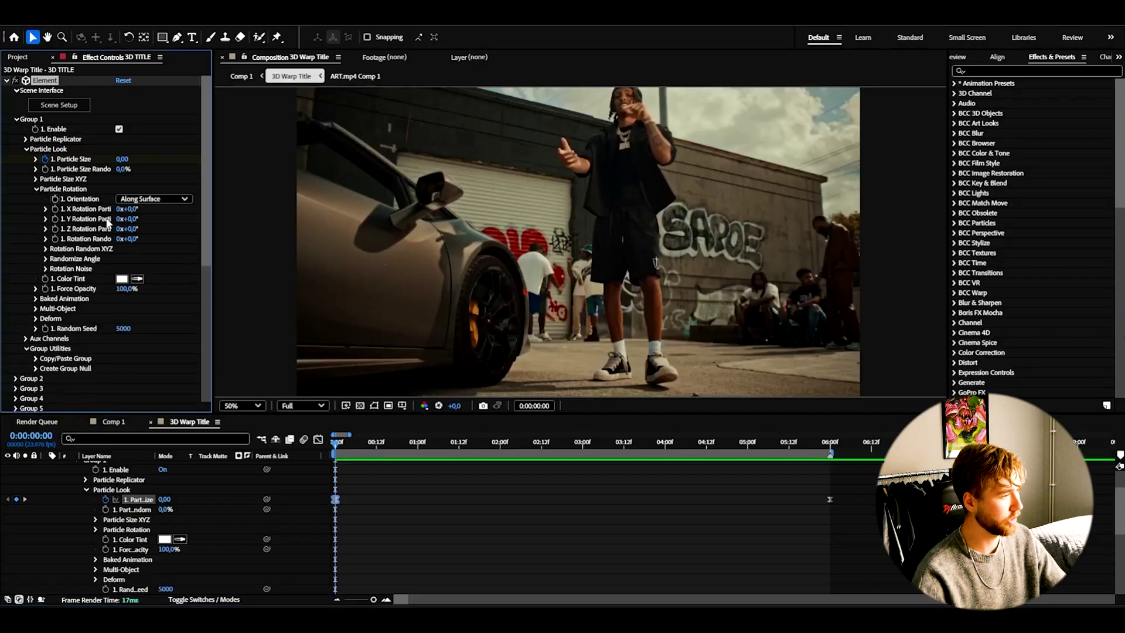
pyautogui.click(613, 442)
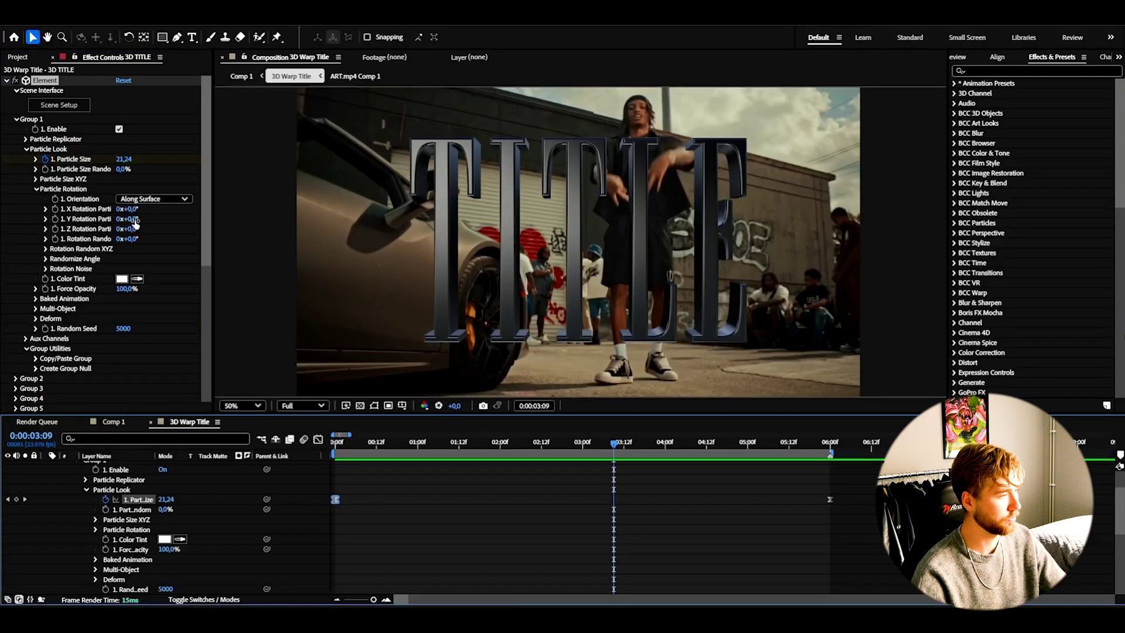
pyautogui.moveTo(130, 208); pyautogui.dragTo(88, 218)
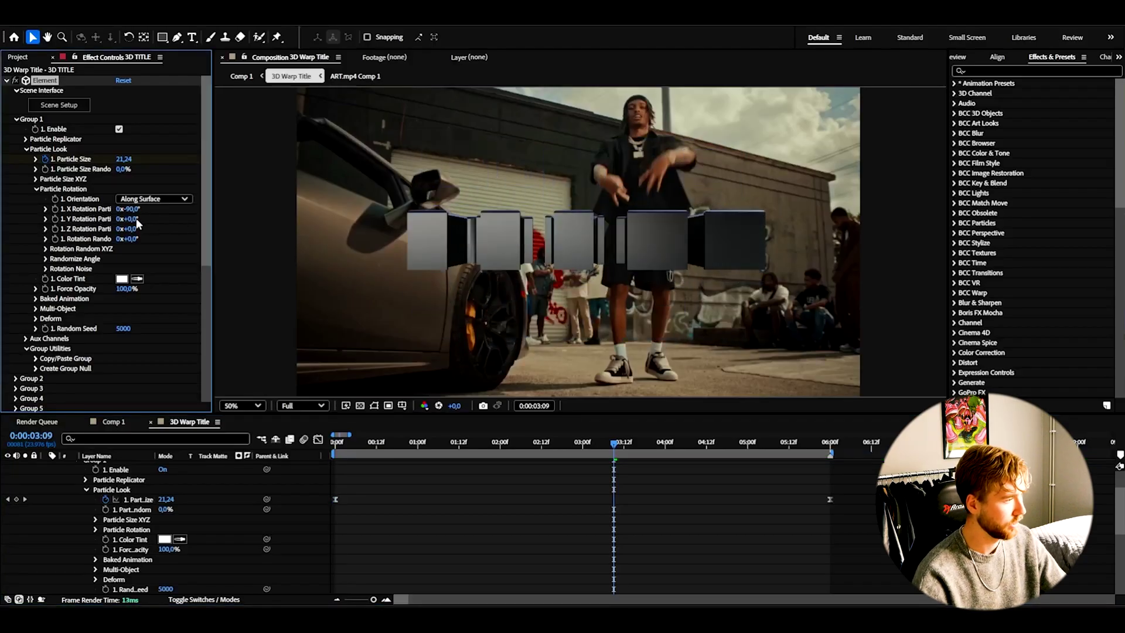
pyautogui.moveTo(150, 218); pyautogui.dragTo(188, 222)
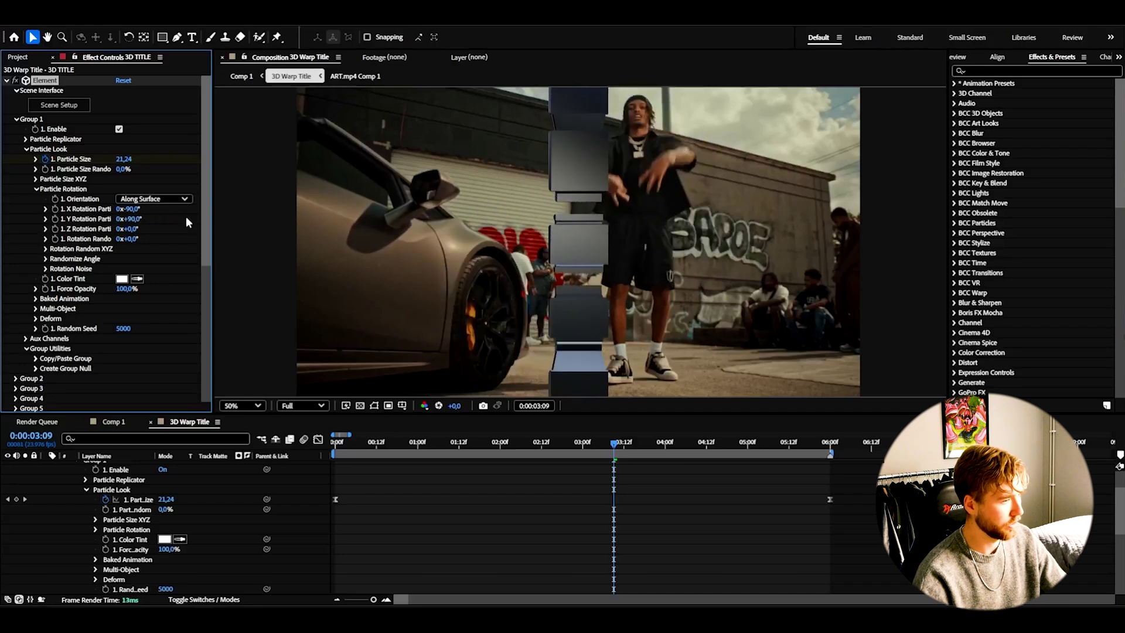
# - Add keyframes for the X and Y particle rotation at the start of the composition
pyautogui.click(376, 464)
pyautogui.press('Home')
pyautogui.click(60, 221)
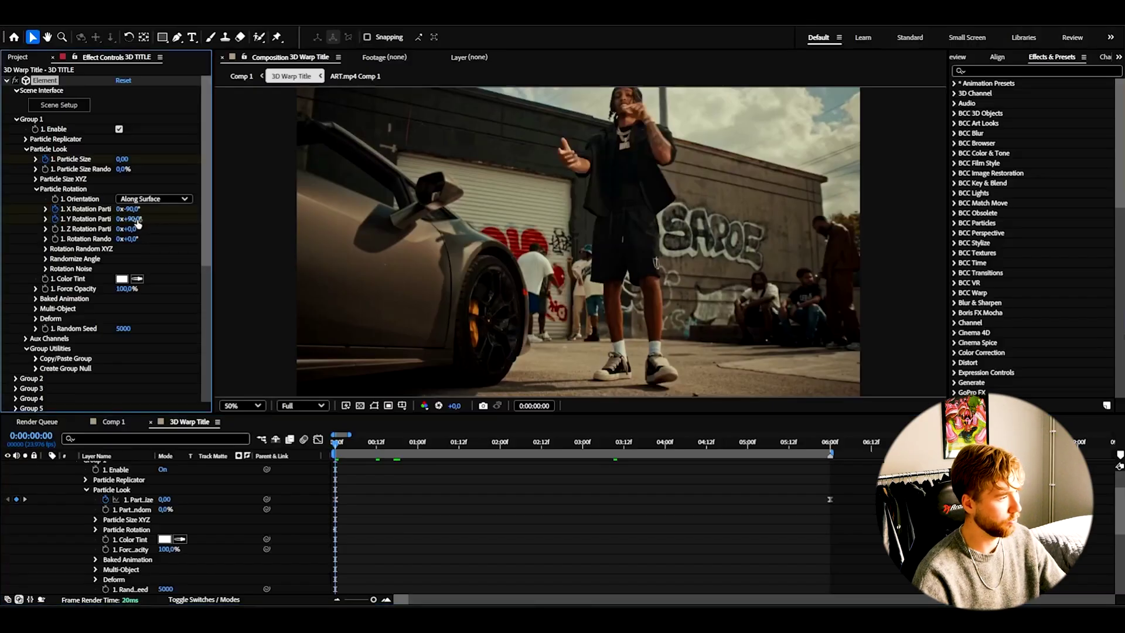
# - Set the Y rotation to 0° and the X rotation to -26° at 0:00:06:00
pyautogui.moveTo(406, 445); pyautogui.dragTo(830, 453)
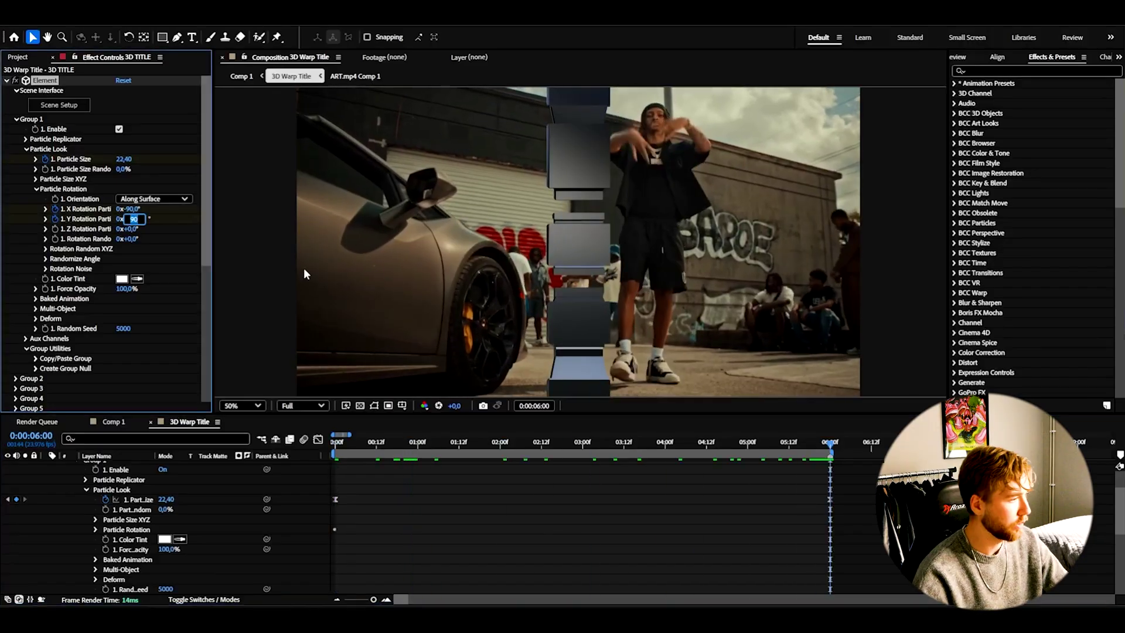
pyautogui.write('0')
pyautogui.press('Return')
pyautogui.moveTo(128, 209); pyautogui.dragTo(176, 215)
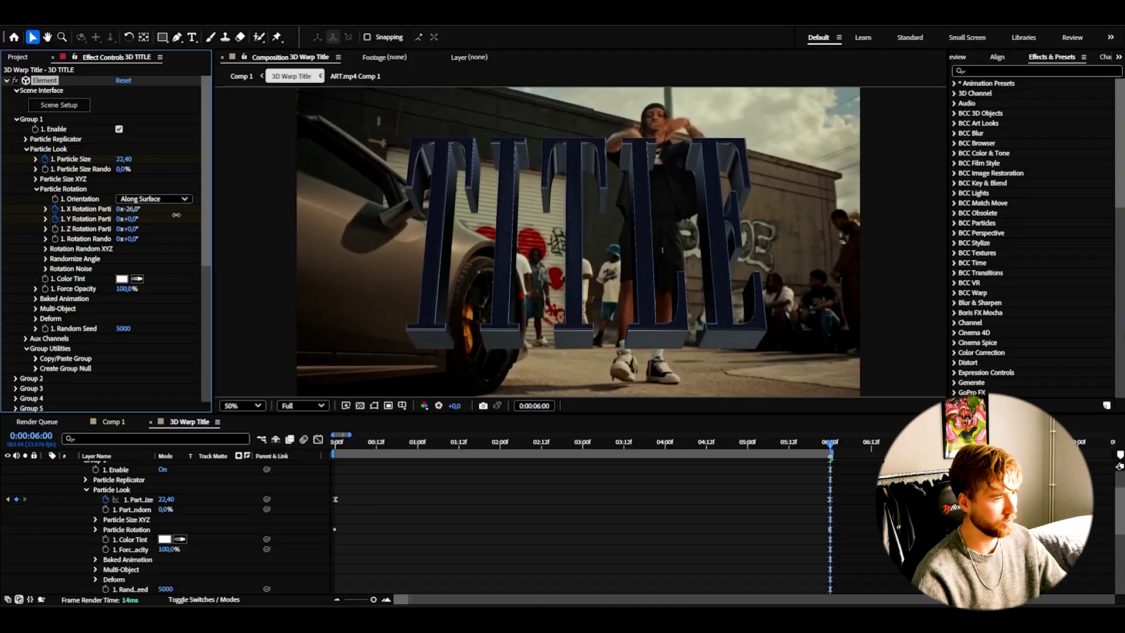
# - Apply Easy Ease to all X and Y particle rotation keyframes in the timeline
pyautogui.press(',')
pyautogui.press(',')
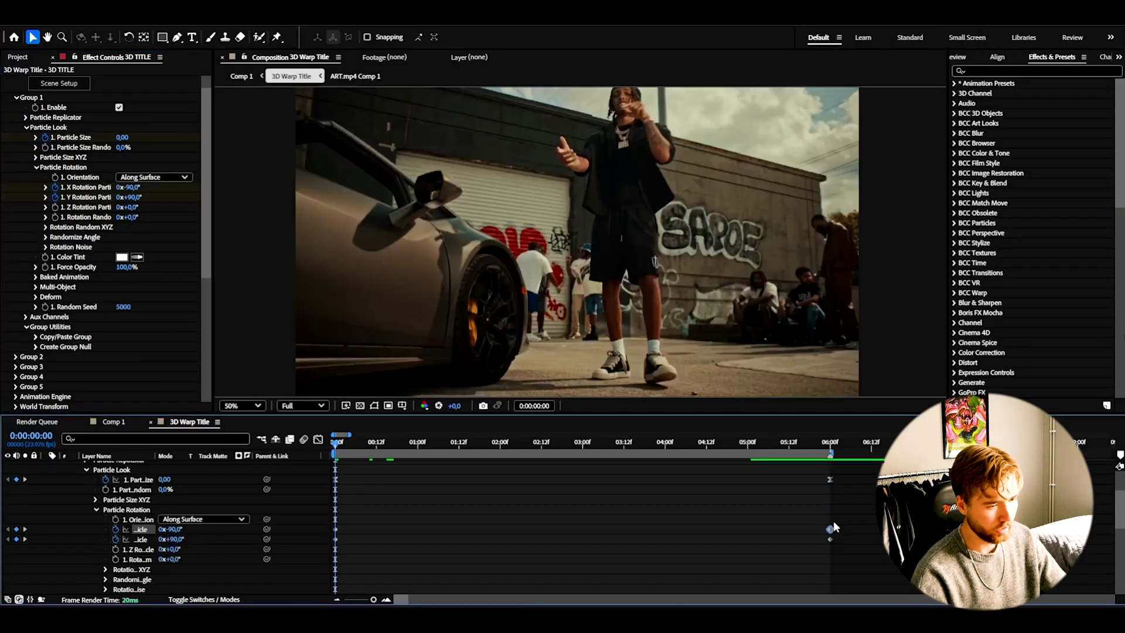
pyautogui.moveTo(846, 522); pyautogui.dragTo(337, 545)
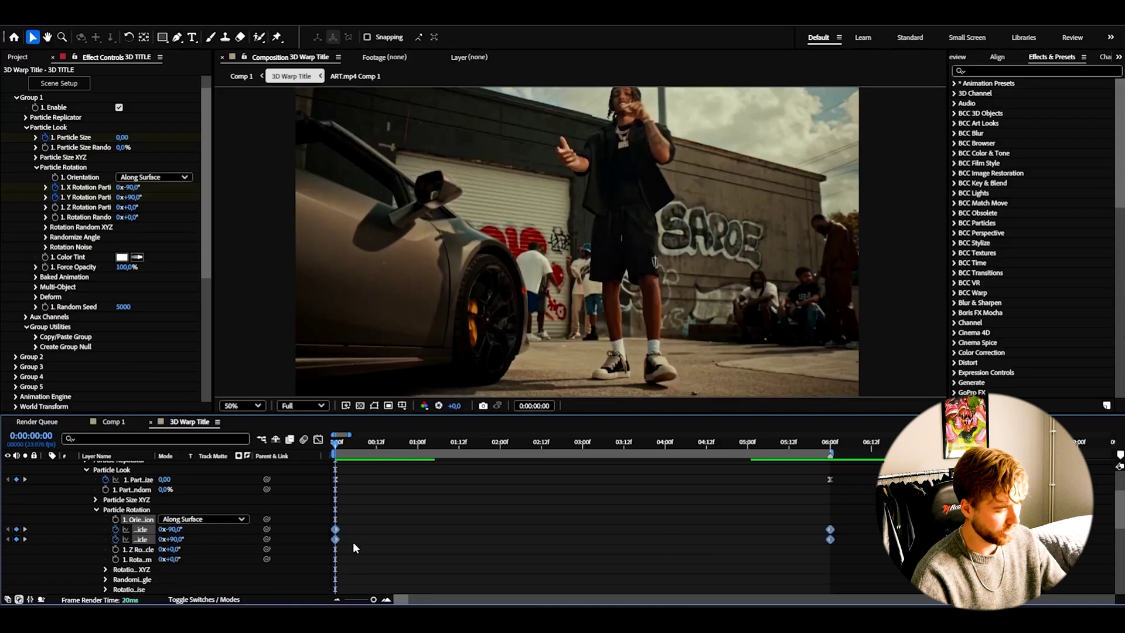
pyautogui.press('F9')
pyautogui.click(399, 550)
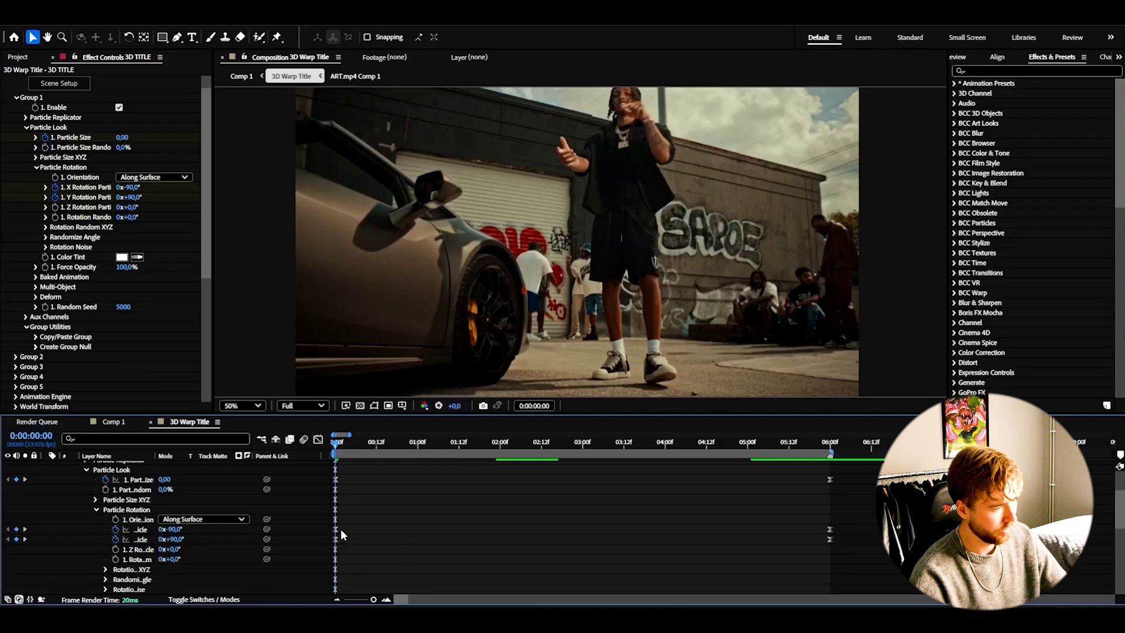
# - Reshape the X and Y rotation value curves for a fast start and a gradual finish, previewing the result
pyautogui.click(336, 529)
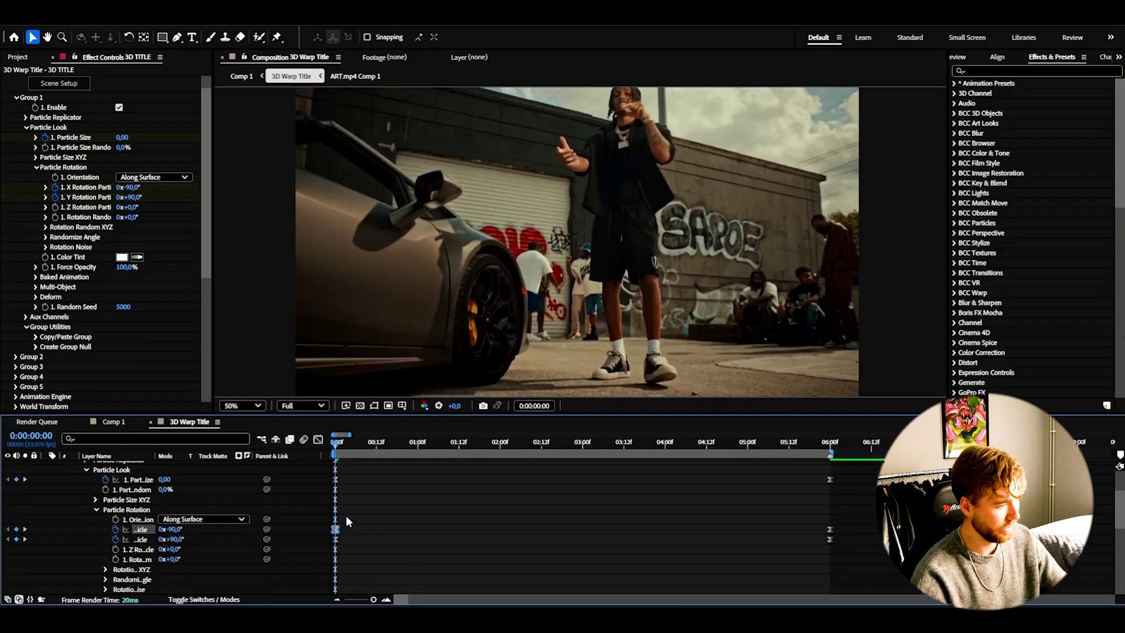
pyautogui.click(318, 439)
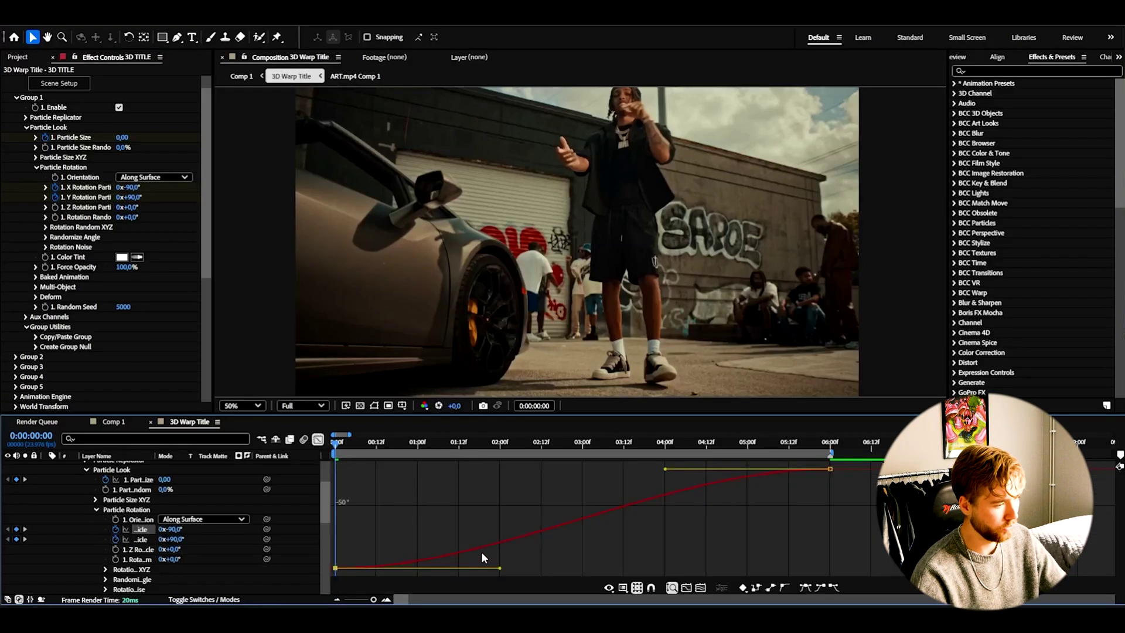
pyautogui.moveTo(500, 569); pyautogui.dragTo(403, 518)
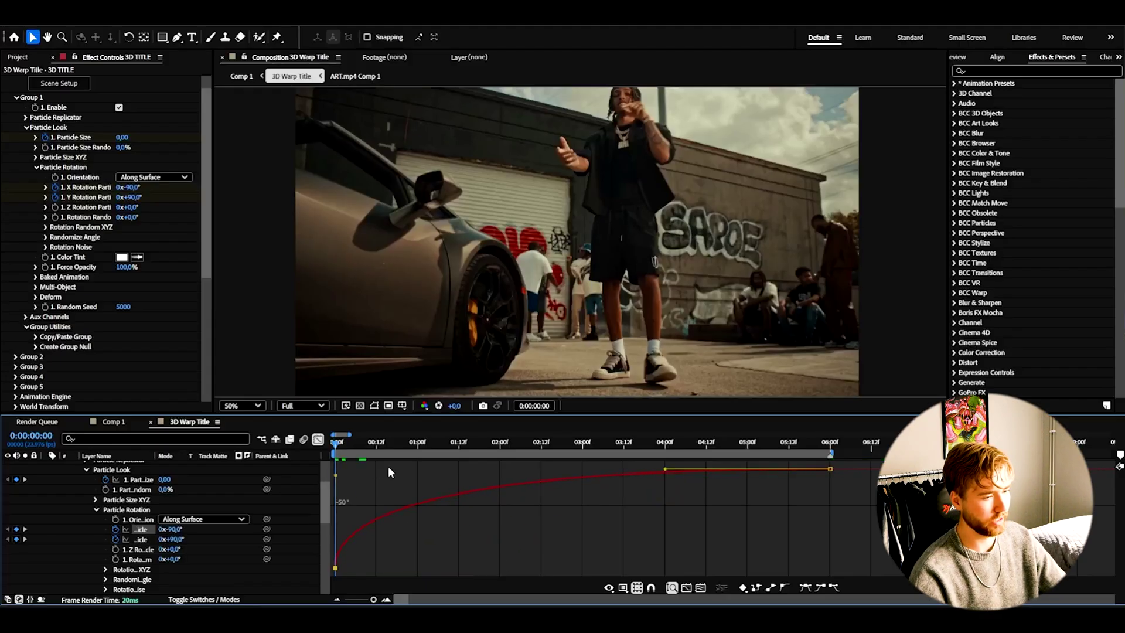
pyautogui.press('space')
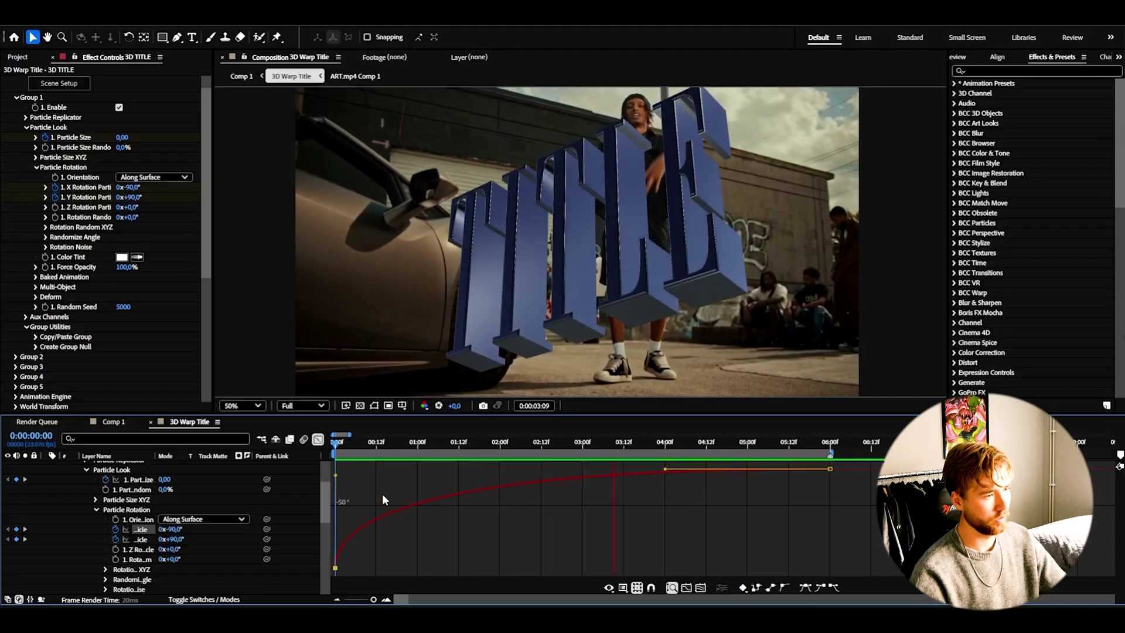
pyautogui.click(318, 439)
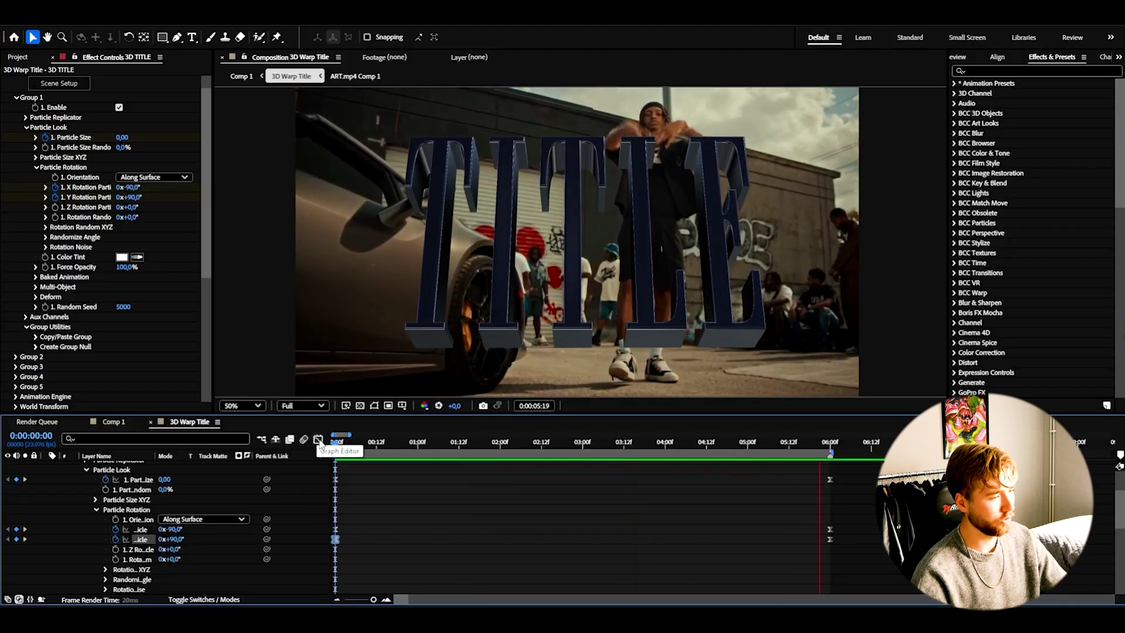
pyautogui.click(319, 440)
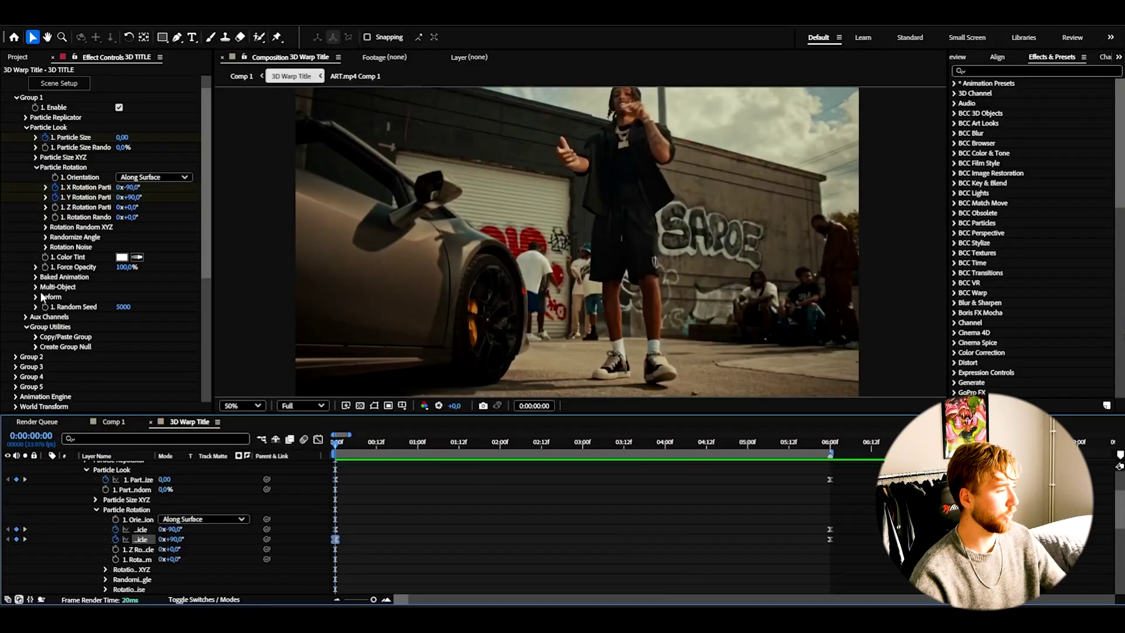
# - Enable Twist in Group 1's Deform settings and set Twist X to 228° while viewing the title at 0:00:03:00
pyautogui.click(36, 297)
pyautogui.scroll(-2, 119, 321)
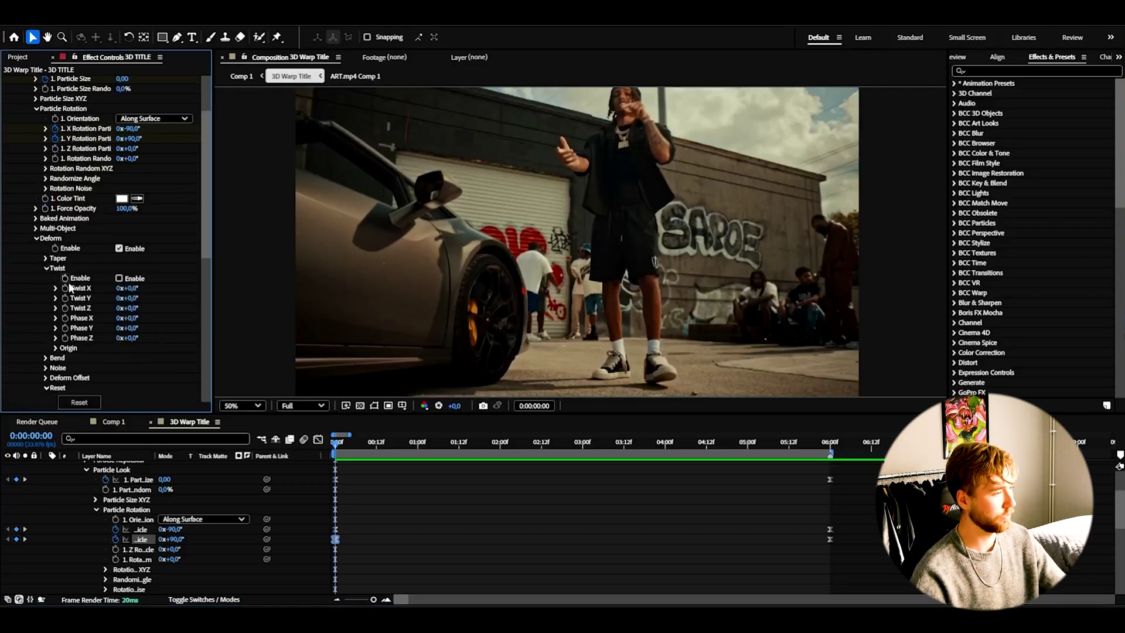
pyautogui.click(120, 279)
pyautogui.moveTo(550, 445); pyautogui.dragTo(584, 450)
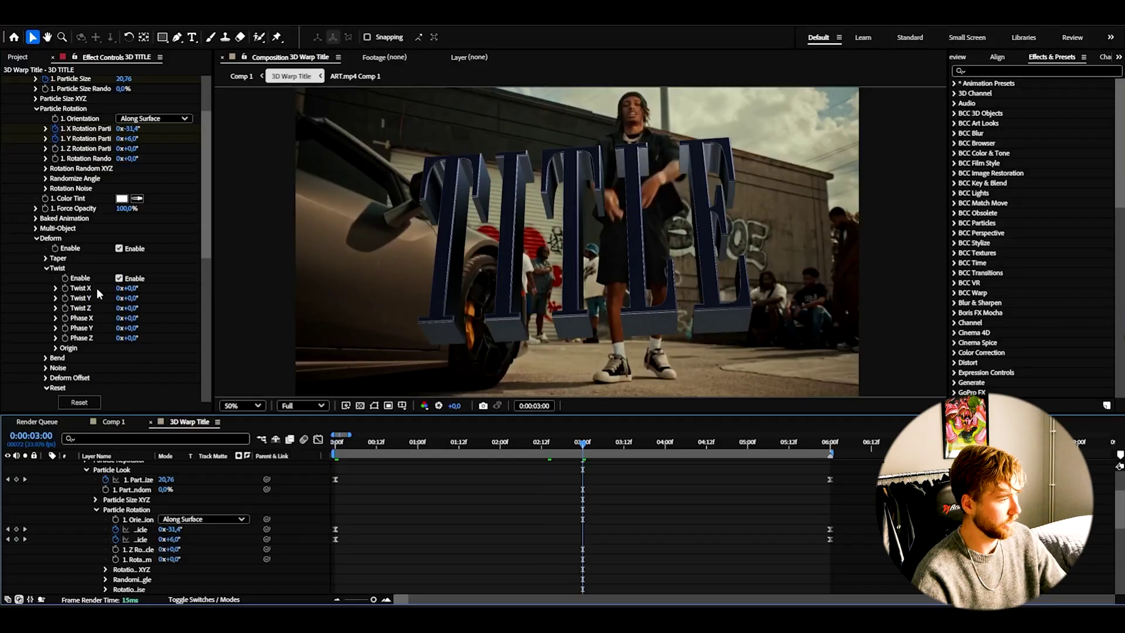
pyautogui.moveTo(136, 302); pyautogui.dragTo(136, 312)
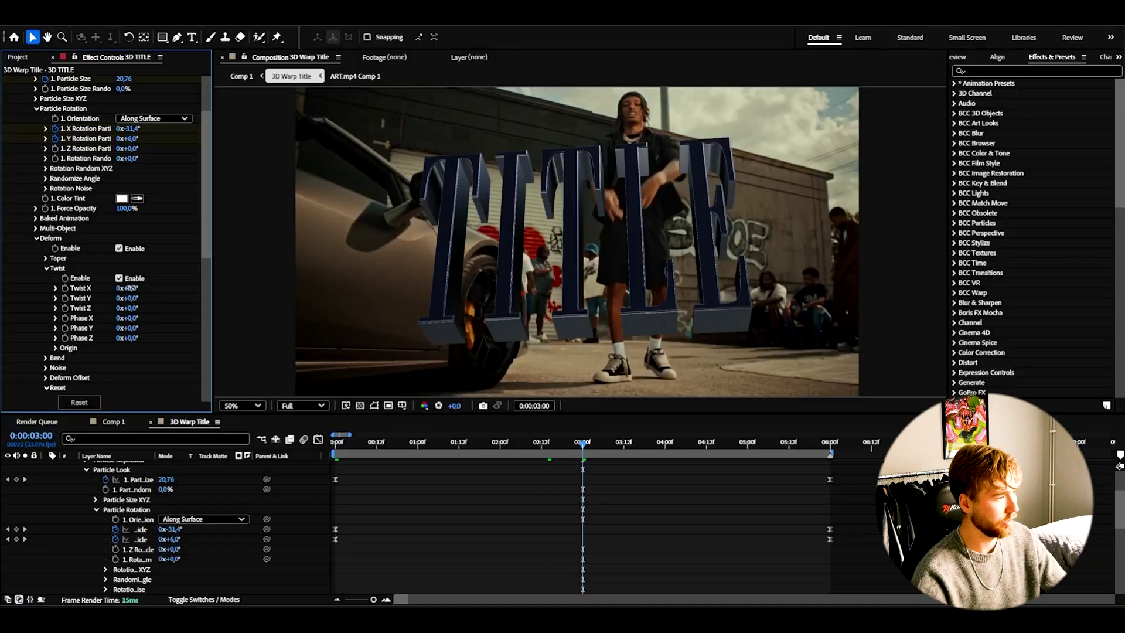
pyautogui.moveTo(149, 287); pyautogui.dragTo(254, 279)
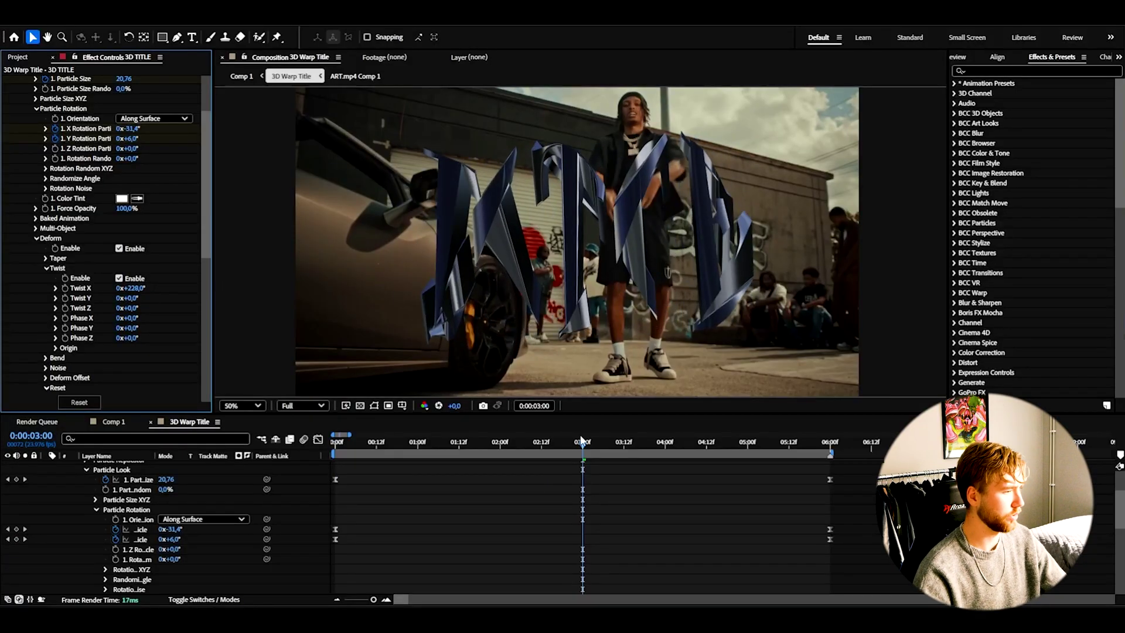
# - Keyframe Twist X at the start of the composition and set it to 0° at 0:00:06:00
pyautogui.press('Home')
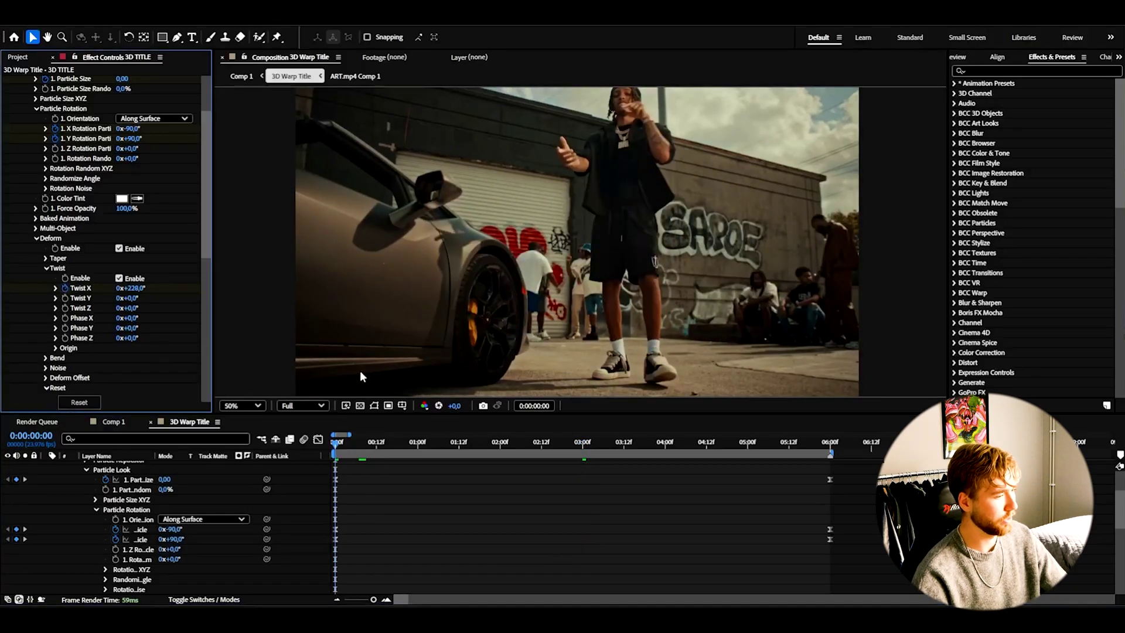
pyautogui.moveTo(442, 441); pyautogui.dragTo(830, 463)
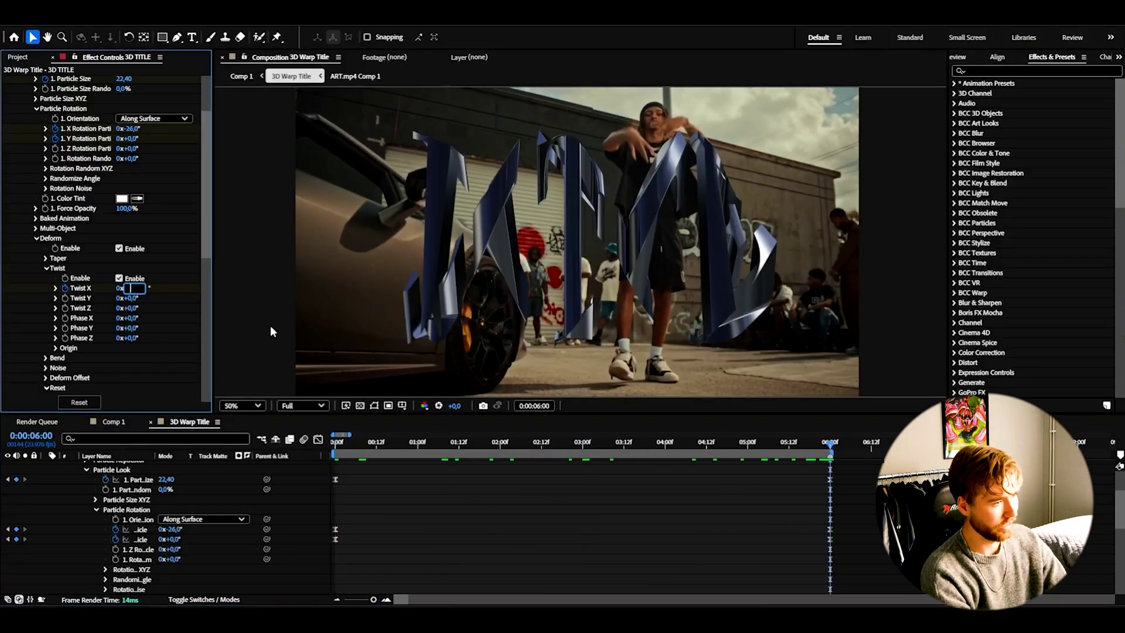
# - Ease the two Twist X keyframes and shape their value curve for a fast start and slow finish
pyautogui.scroll(-4, 110, 555)
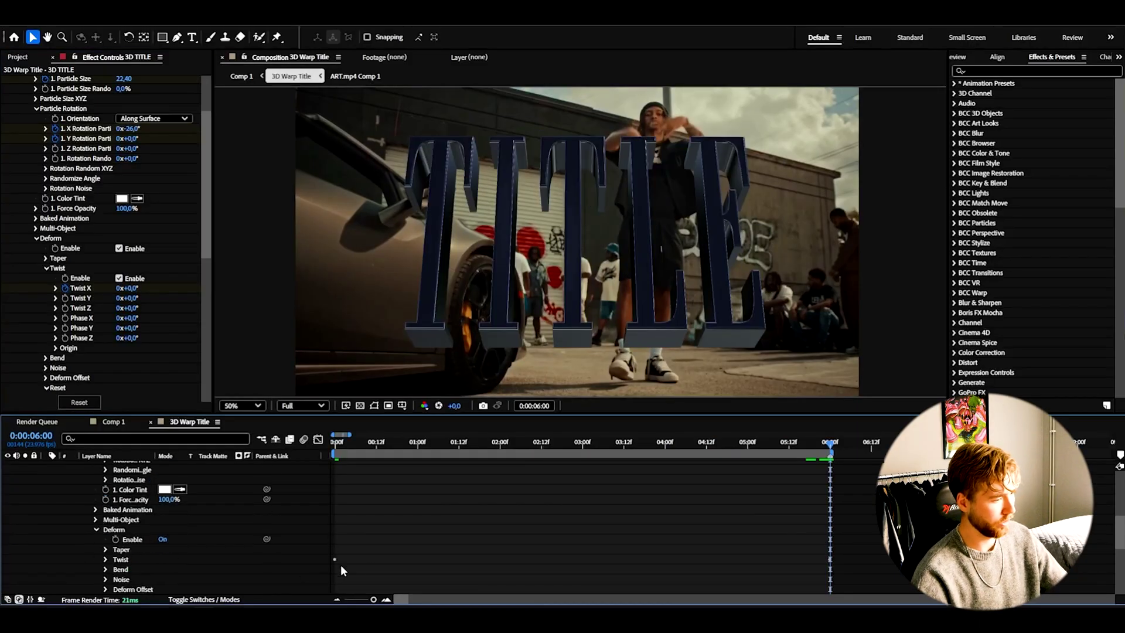
pyautogui.click(106, 559)
pyautogui.moveTo(849, 525); pyautogui.dragTo(332, 533)
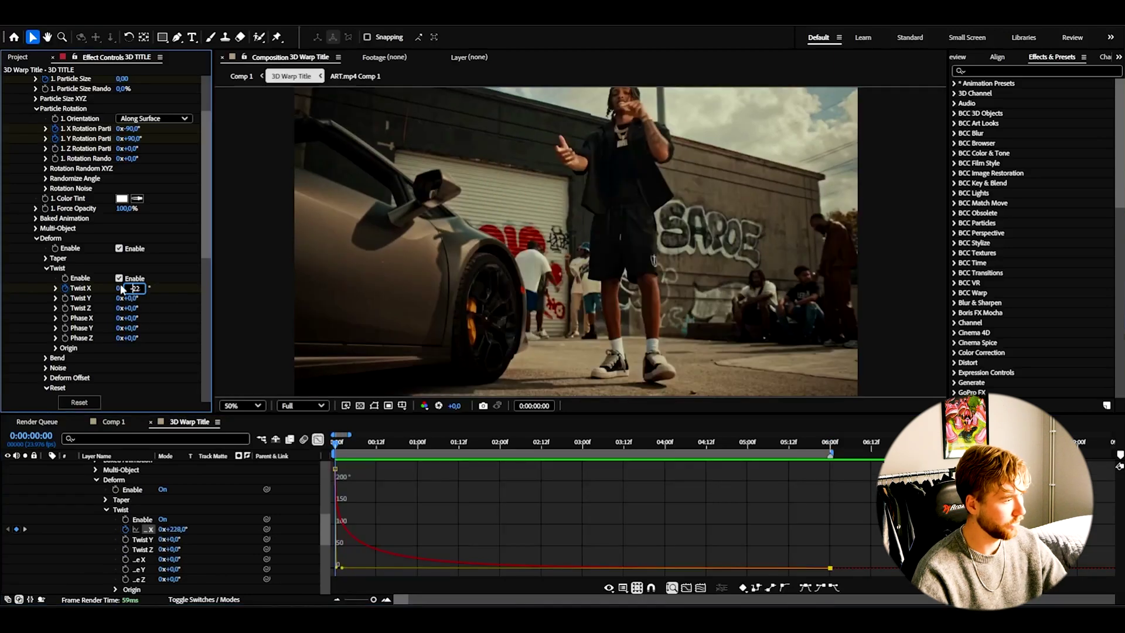
# - Change the starting Twist X keyframe to -228° and preview the twisting title animation
pyautogui.write('8')
pyautogui.press('Return')
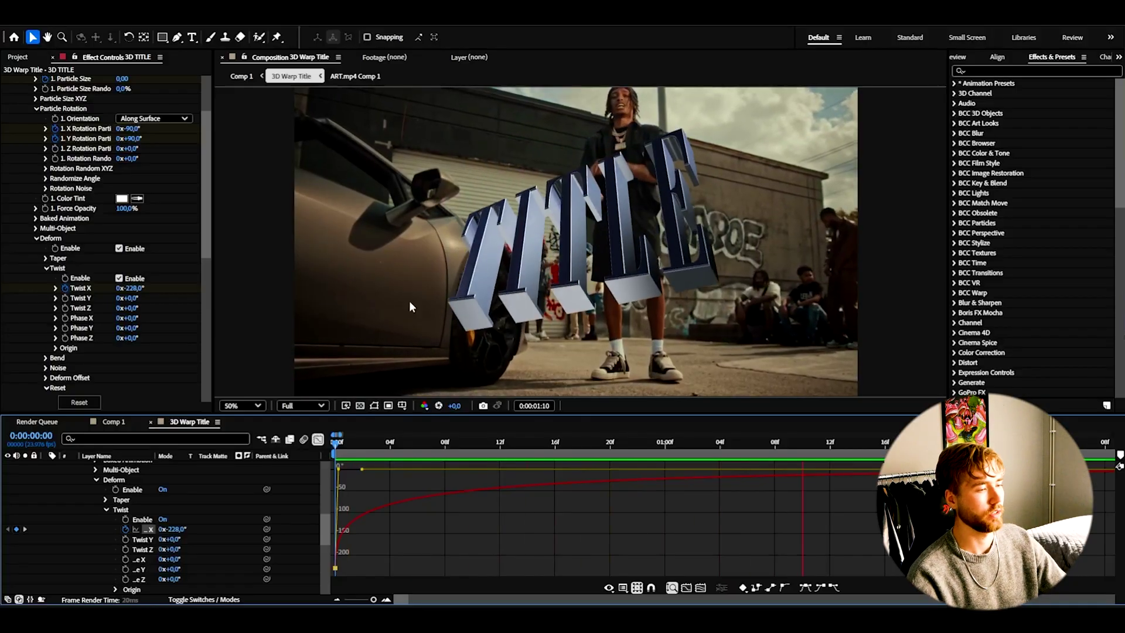
pyautogui.press('space')
pyautogui.hotkey('shift', 'F3')
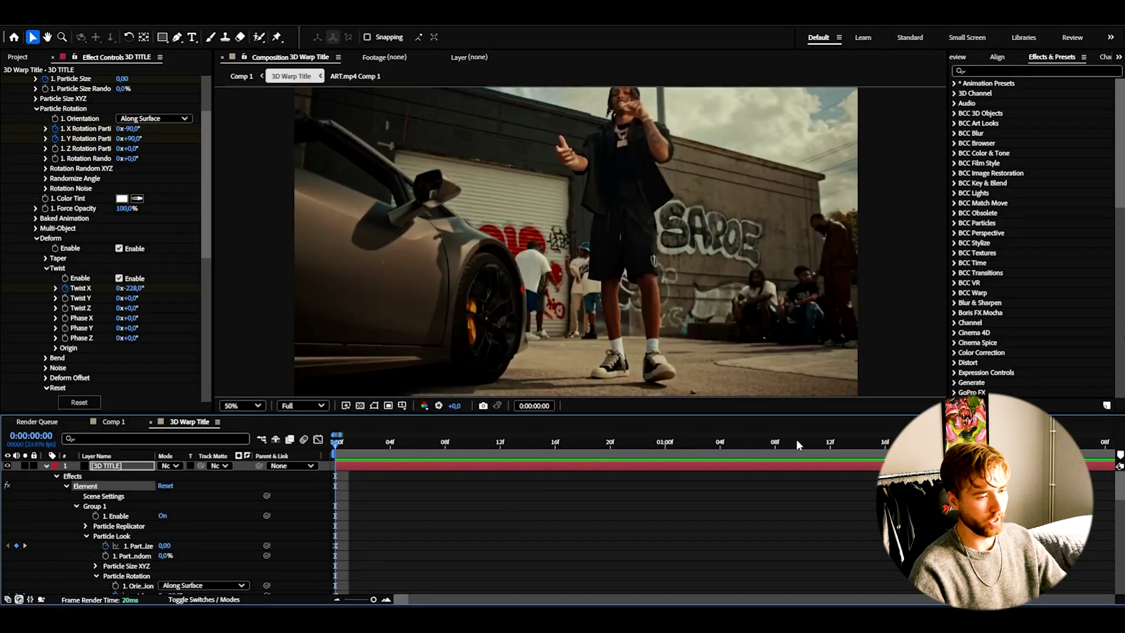
# - Enable Bend in Group 1's Deform settings at 0:00:04:03, with a Bend Angle of 31° and a Bend Direction of 102°
pyautogui.click(338, 600)
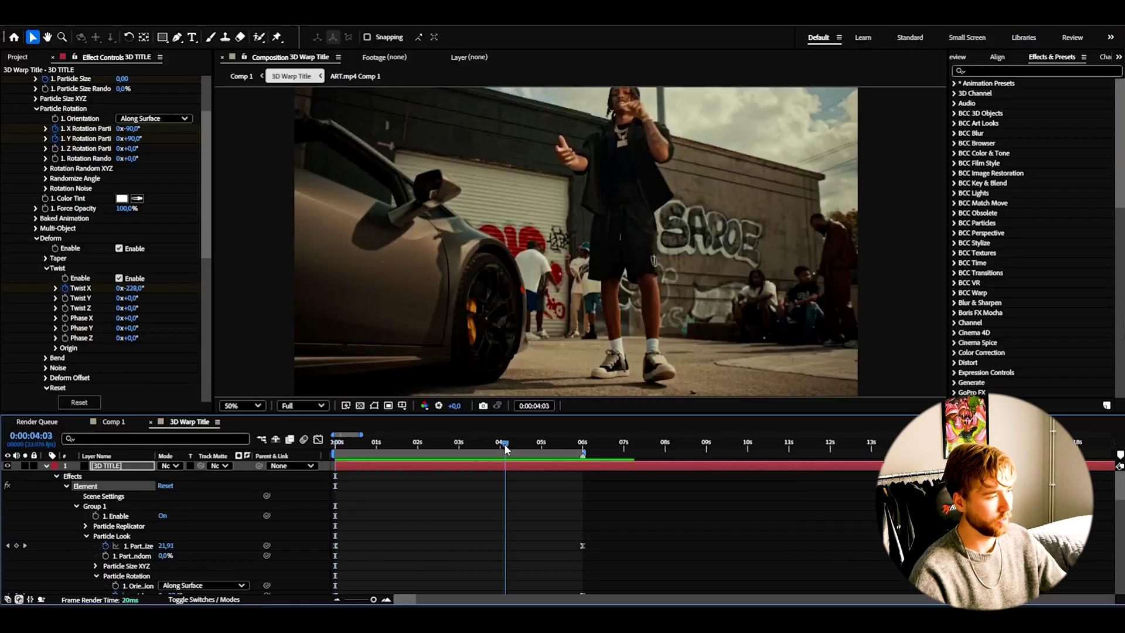
pyautogui.click(504, 444)
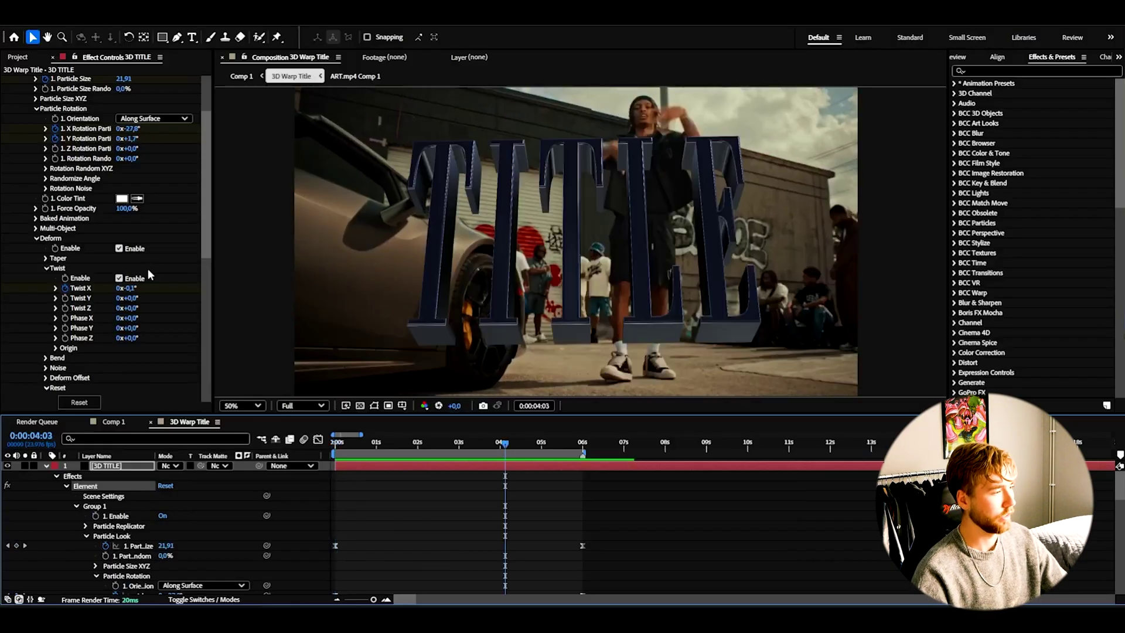
pyautogui.click(46, 358)
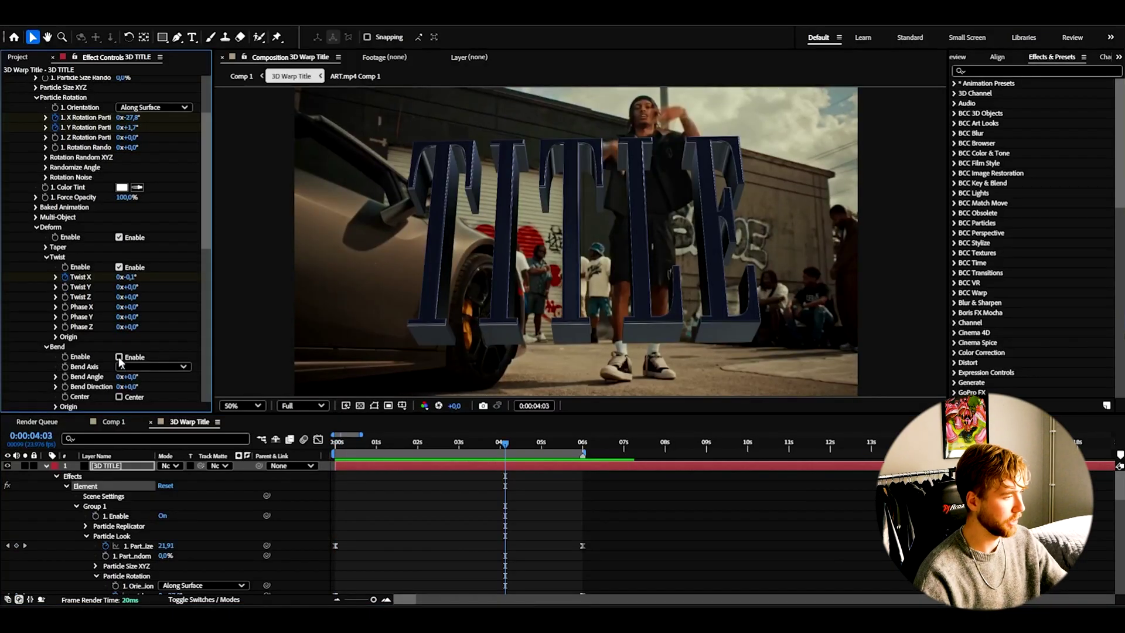
pyautogui.moveTo(127, 377); pyautogui.dragTo(130, 394)
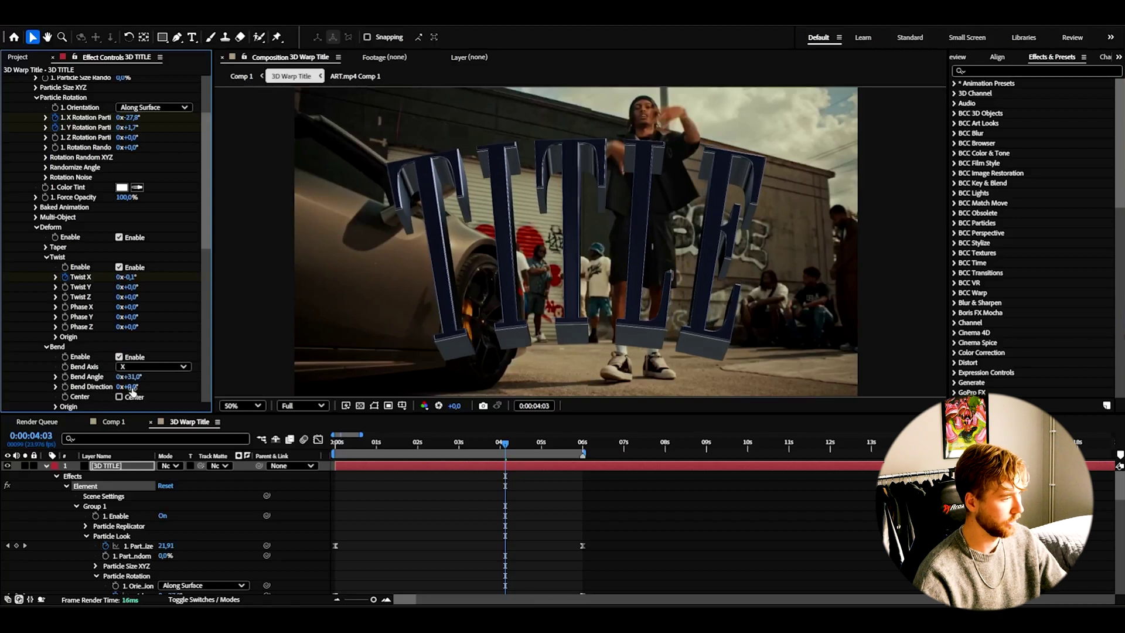
pyautogui.moveTo(141, 387); pyautogui.dragTo(186, 383)
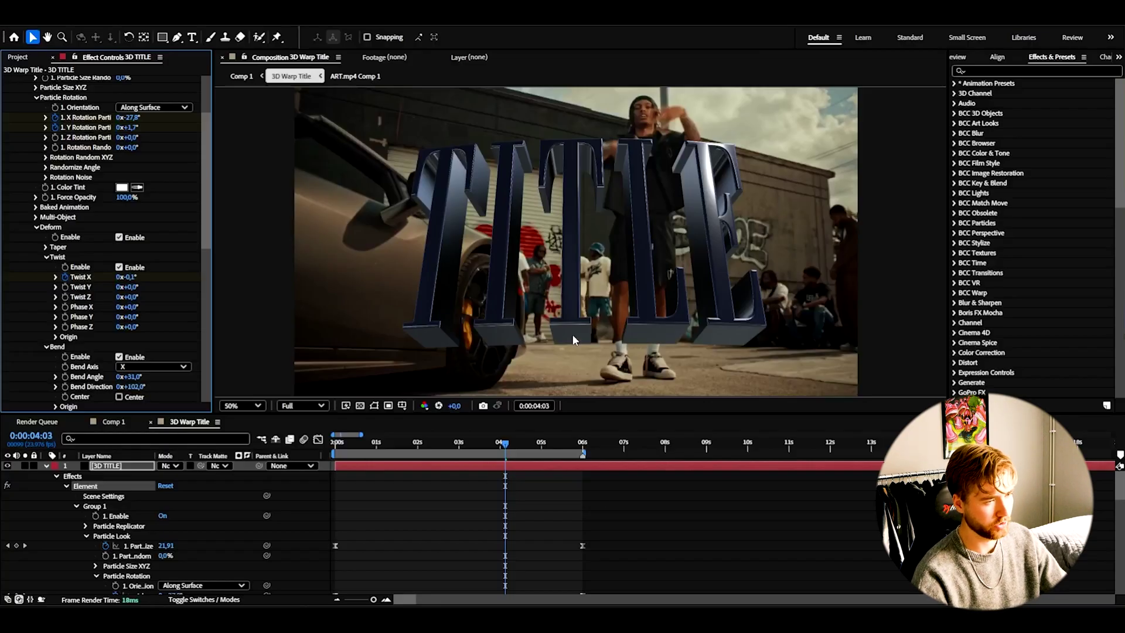
# - Preview the bent and twisted title animation
pyautogui.moveTo(518, 445)
pyautogui.mouseDown()
pyautogui.moveTo(544, 449)
pyautogui.moveTo(477, 444)
pyautogui.moveTo(530, 444)
pyautogui.mouseUp()
pyautogui.click(120, 358)
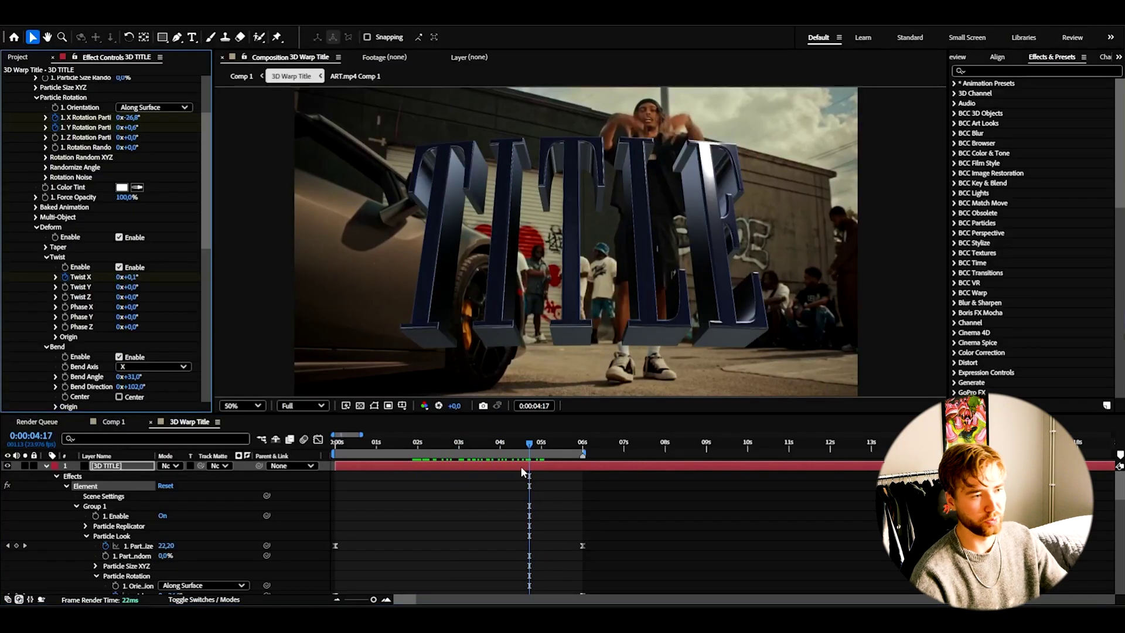
pyautogui.press('space')
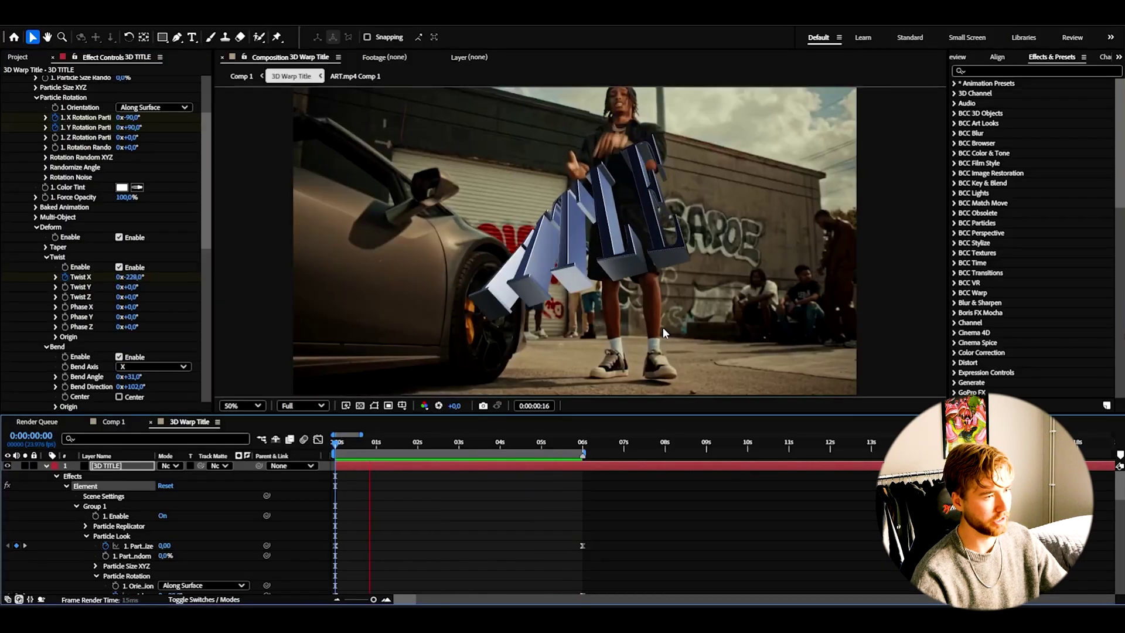
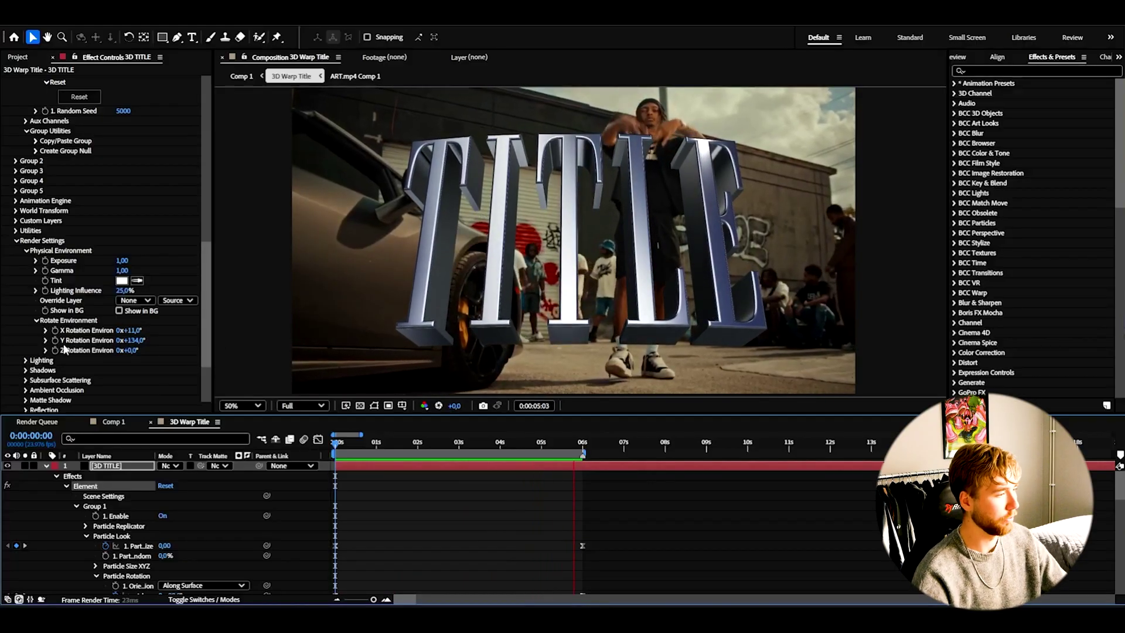
# - Enable ambient occlusion in Element's render settings and set SSAO Intensity to 40 while viewing the title at 0:00:04:04
pyautogui.moveTo(131, 341)
pyautogui.mouseDown()
pyautogui.moveTo(146, 347)
pyautogui.moveTo(136, 345)
pyautogui.mouseUp()
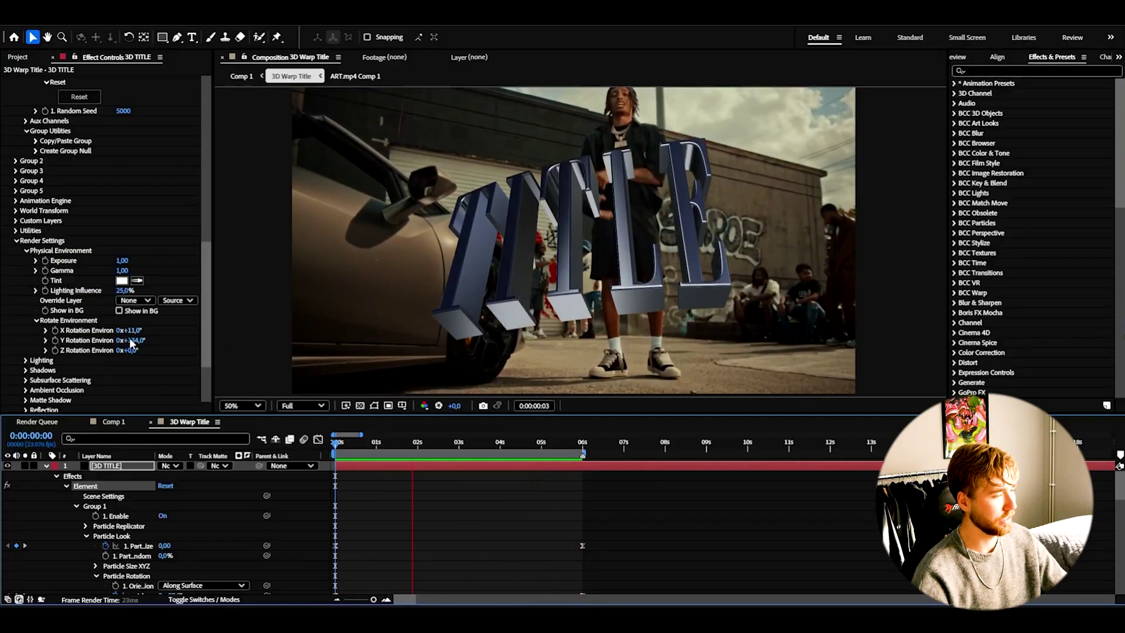
pyautogui.click(505, 445)
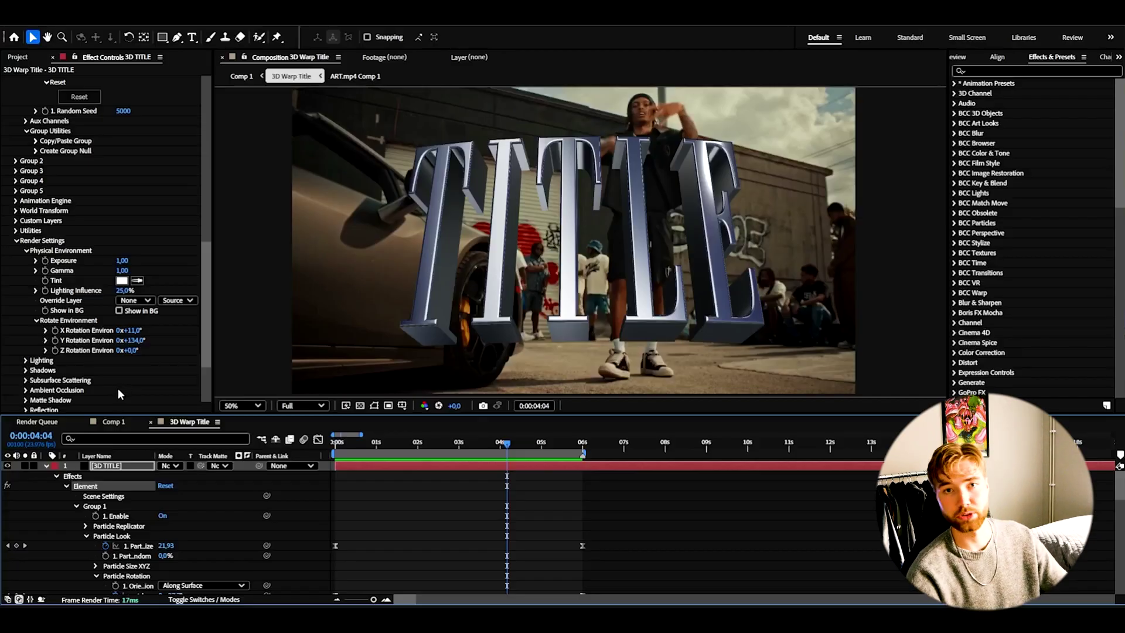
pyautogui.scroll(-3, 93, 392)
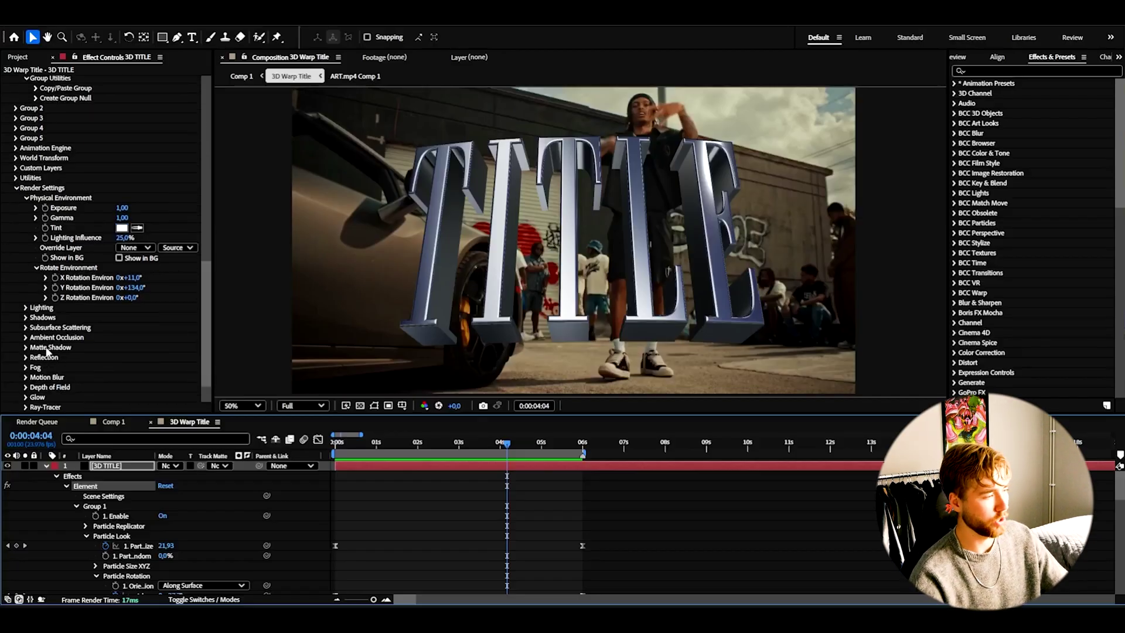
pyautogui.click(25, 337)
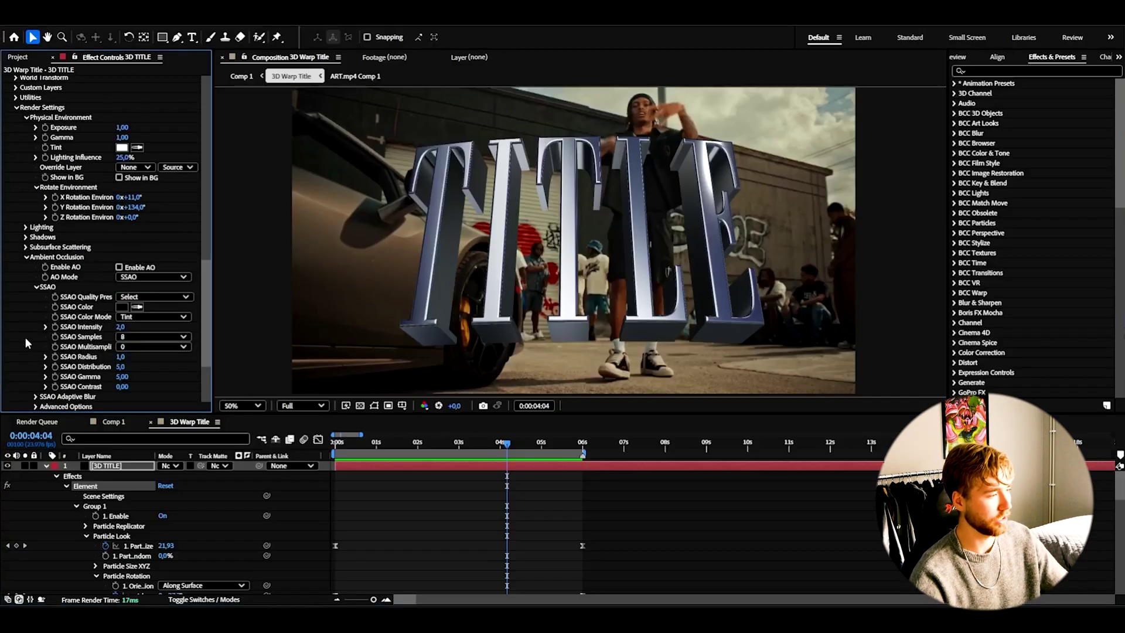
pyautogui.click(119, 268)
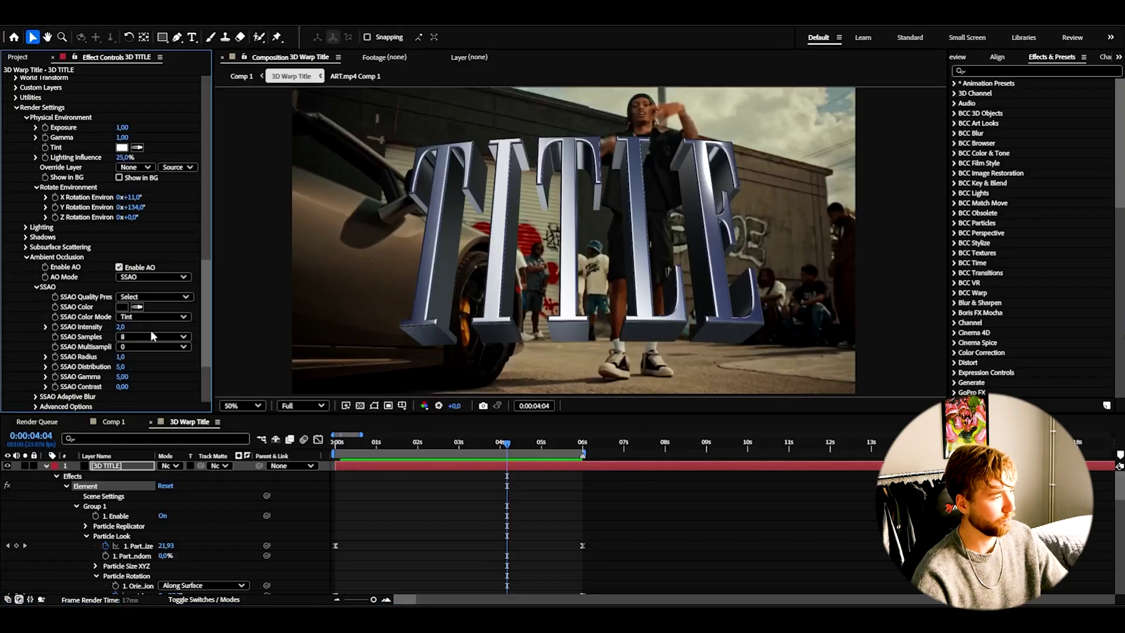
pyautogui.click(120, 327)
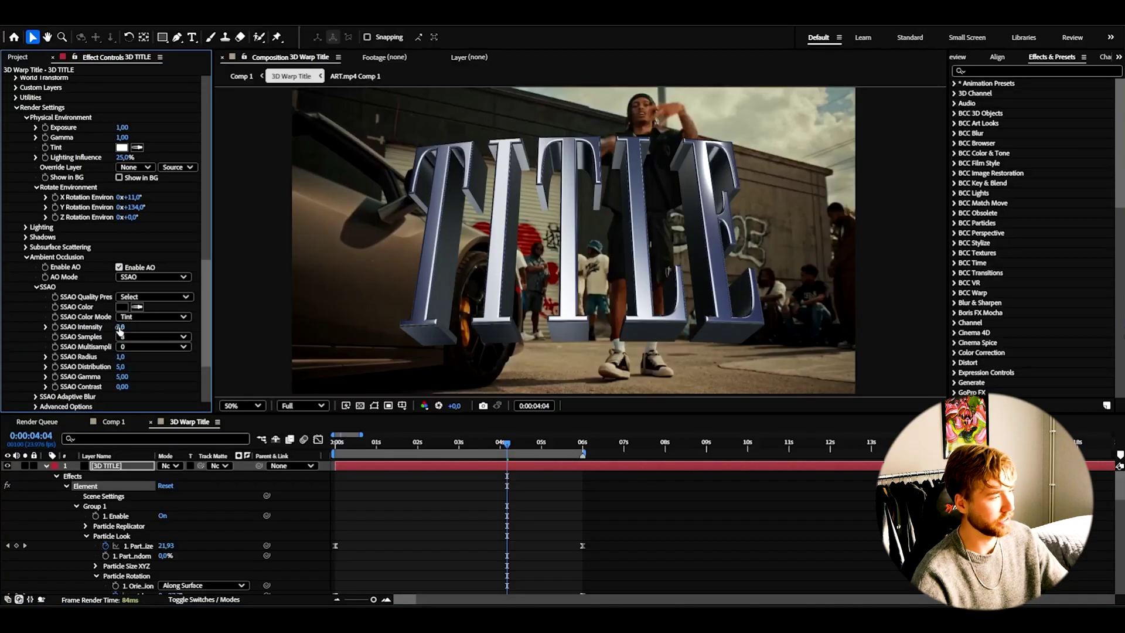
pyautogui.write('40')
pyautogui.press('Return')
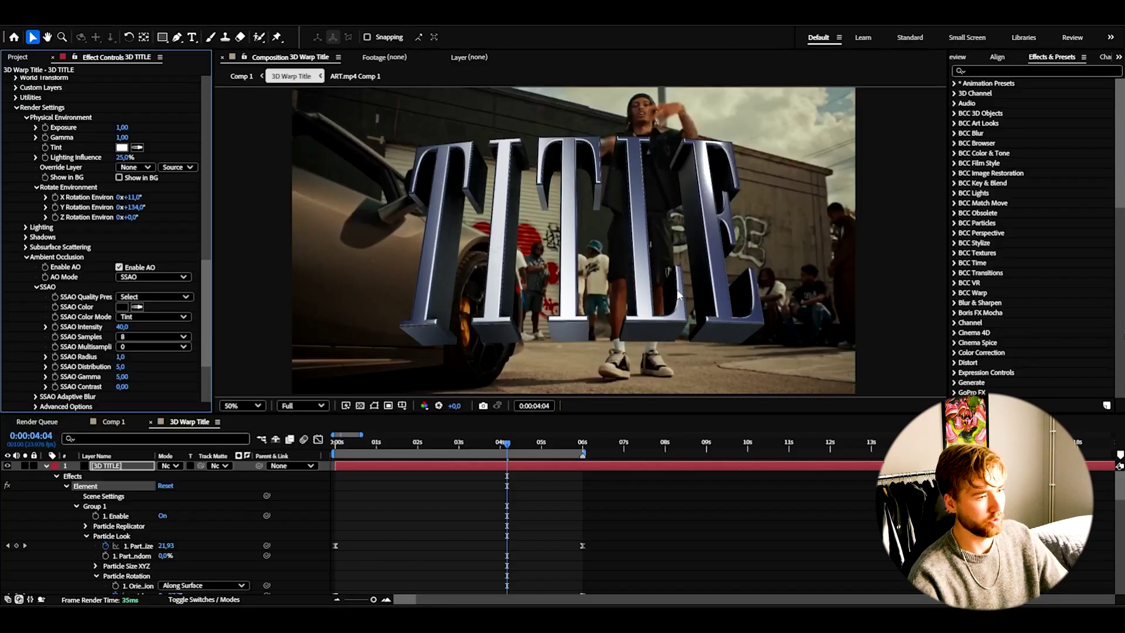
# - Inspect the title's shading up close, and set SSAO Samples to 128 (Slow) and SSAO Multisampling to 16
pyautogui.scroll(2, 650, 167)
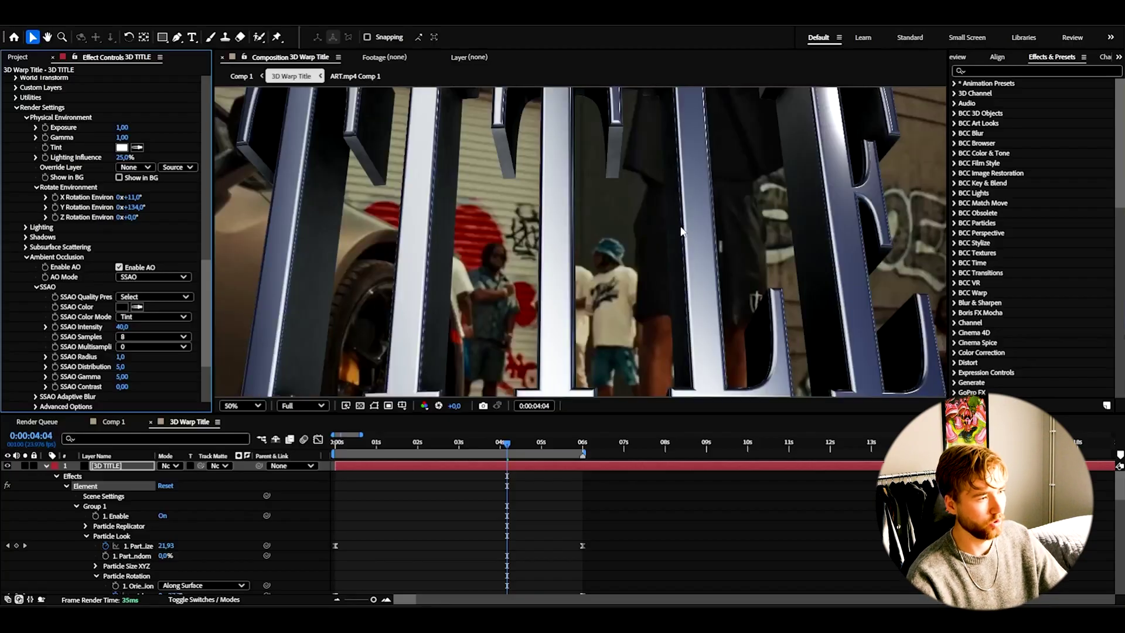
pyautogui.scroll(-2, 680, 230)
pyautogui.click(125, 337)
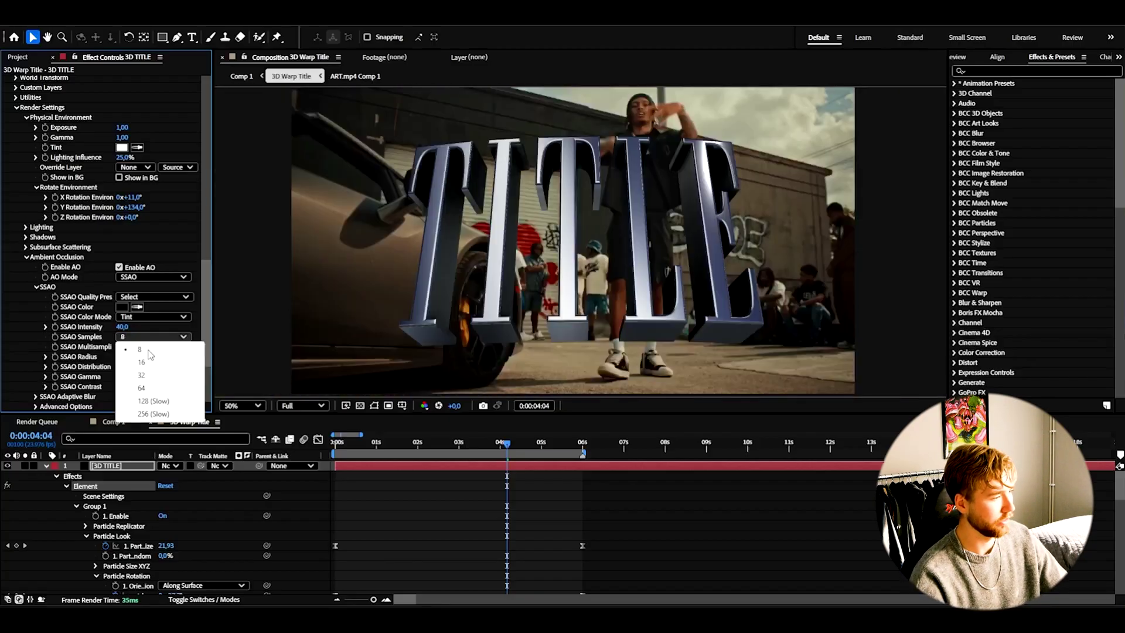
pyautogui.click(152, 402)
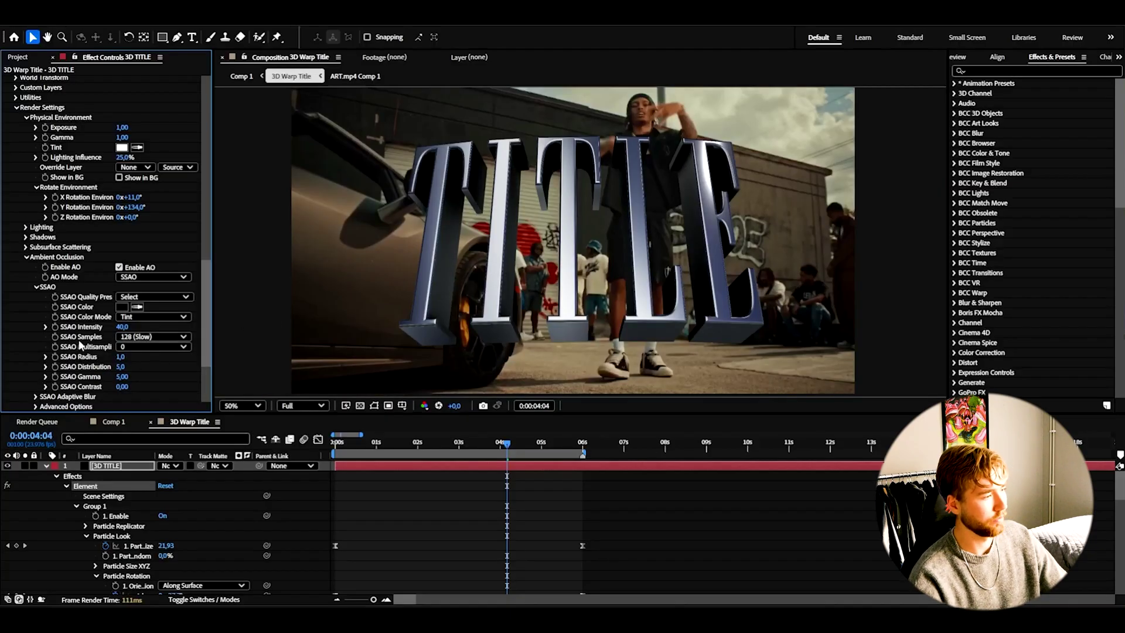
pyautogui.click(131, 346)
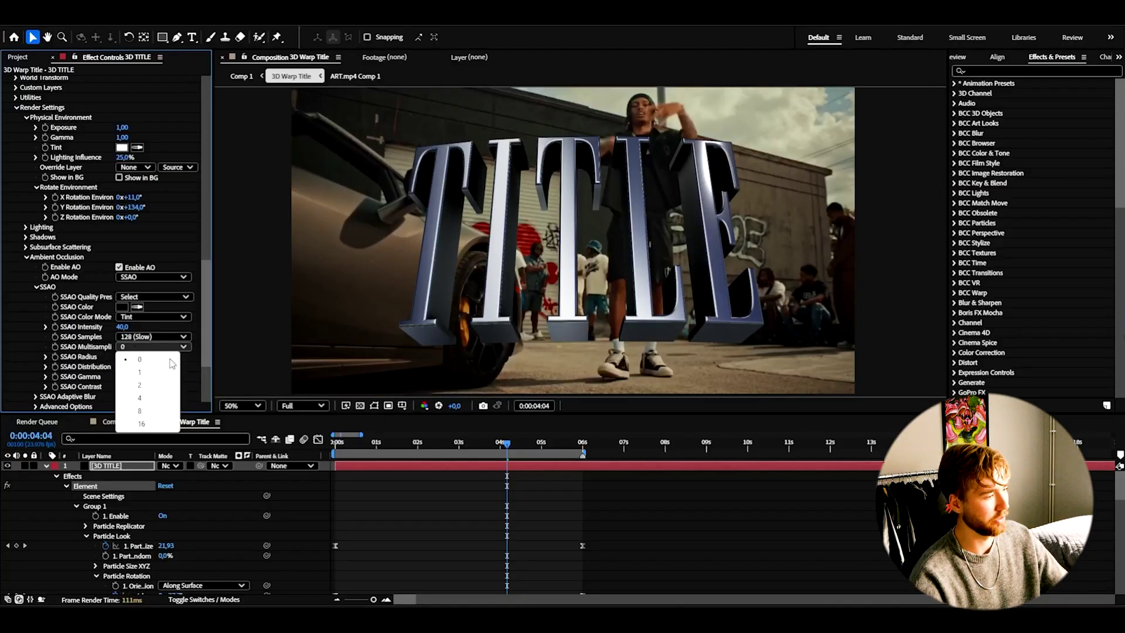
pyautogui.click(141, 424)
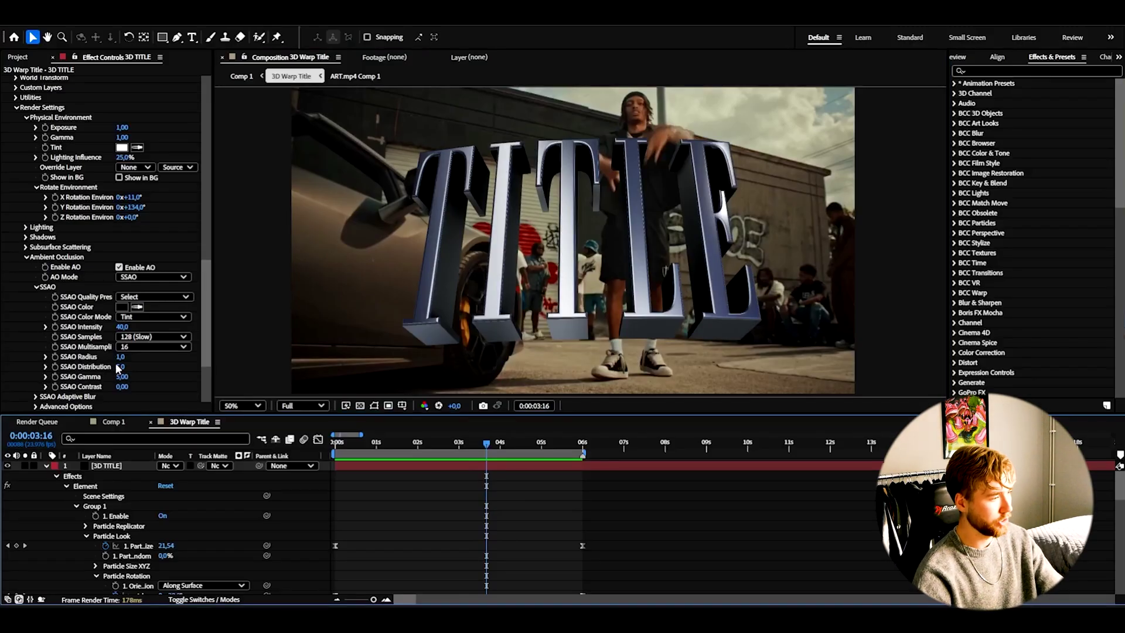
# - Try an SSAO Gamma of 5,85 on the title and undo the change
pyautogui.moveTo(123, 376); pyautogui.dragTo(148, 376)
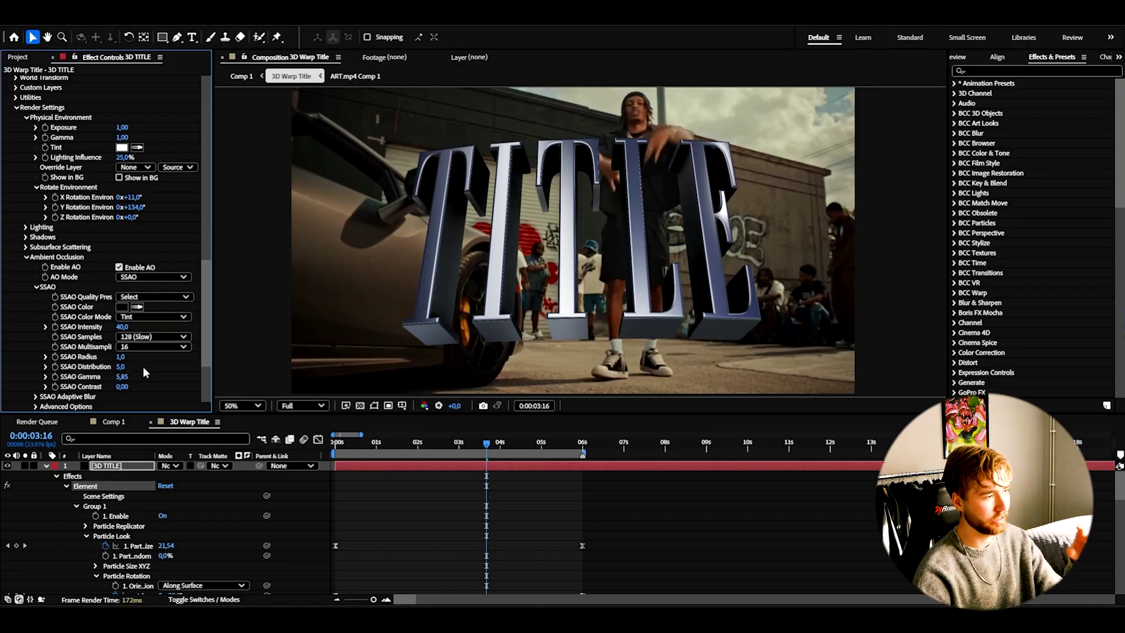
pyautogui.click(234, 337)
pyautogui.hotkey('ctrl', 'z')
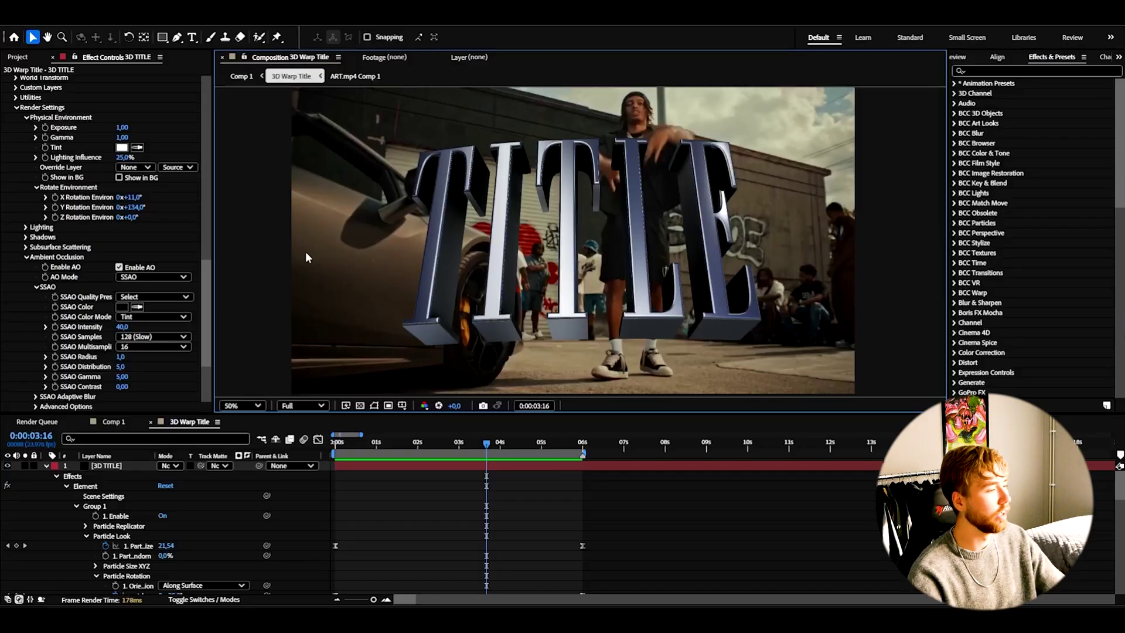
# - Inspect the jagged letter edges up close and set Multisampling in Element's Output settings to 32
pyautogui.scroll(-1, 97, 261)
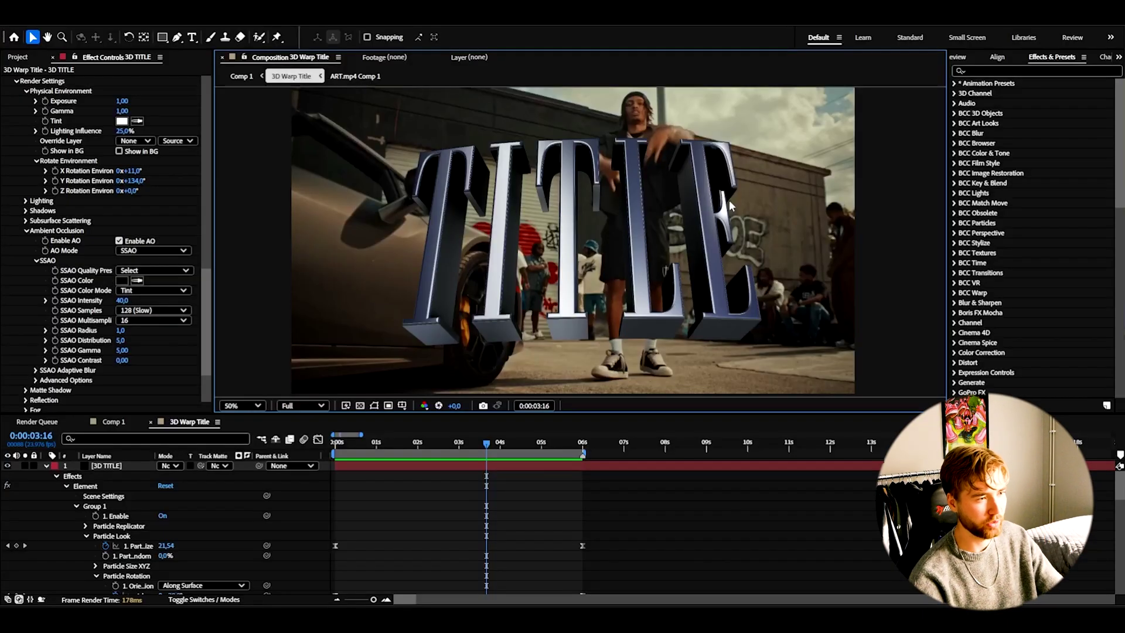
pyautogui.scroll(4, 726, 202)
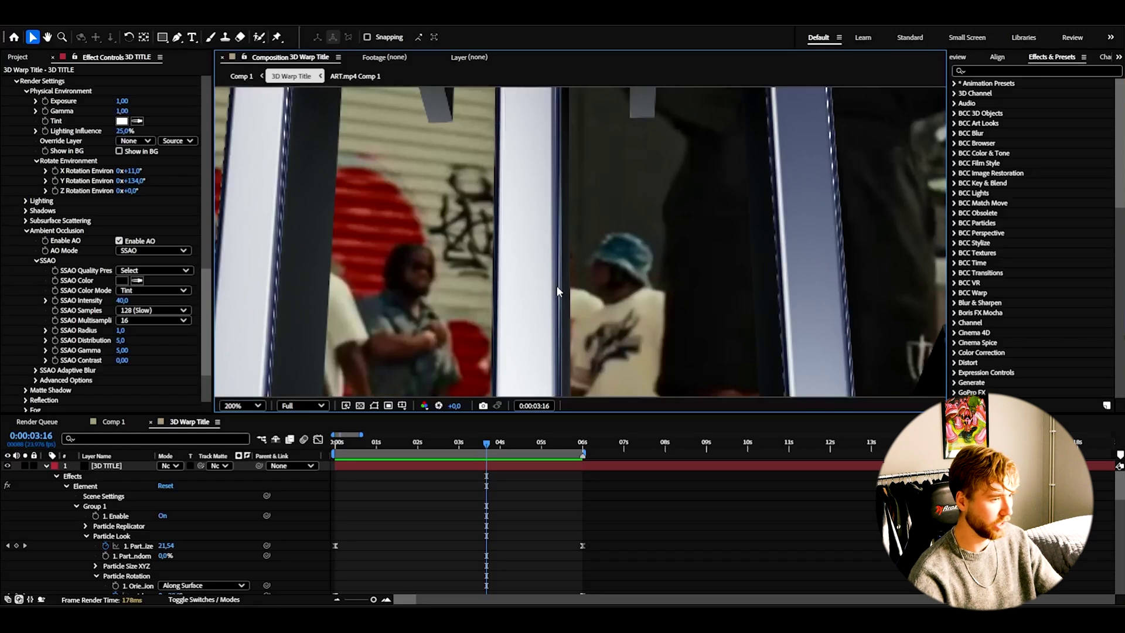
pyautogui.scroll(-2, 665, 298)
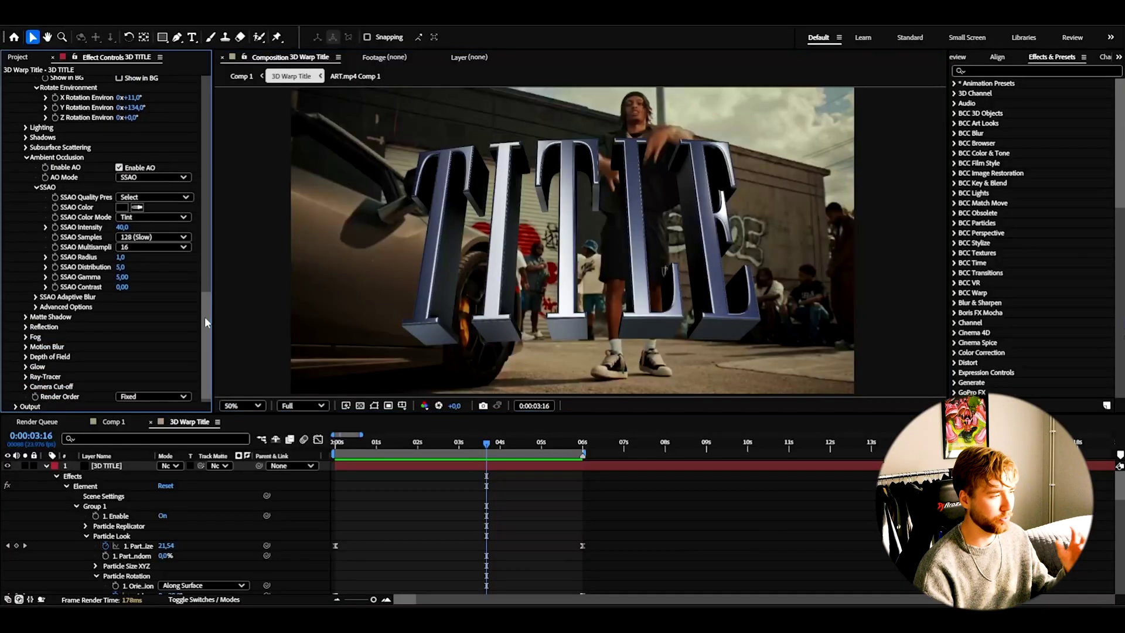
pyautogui.scroll(-1, 205, 316)
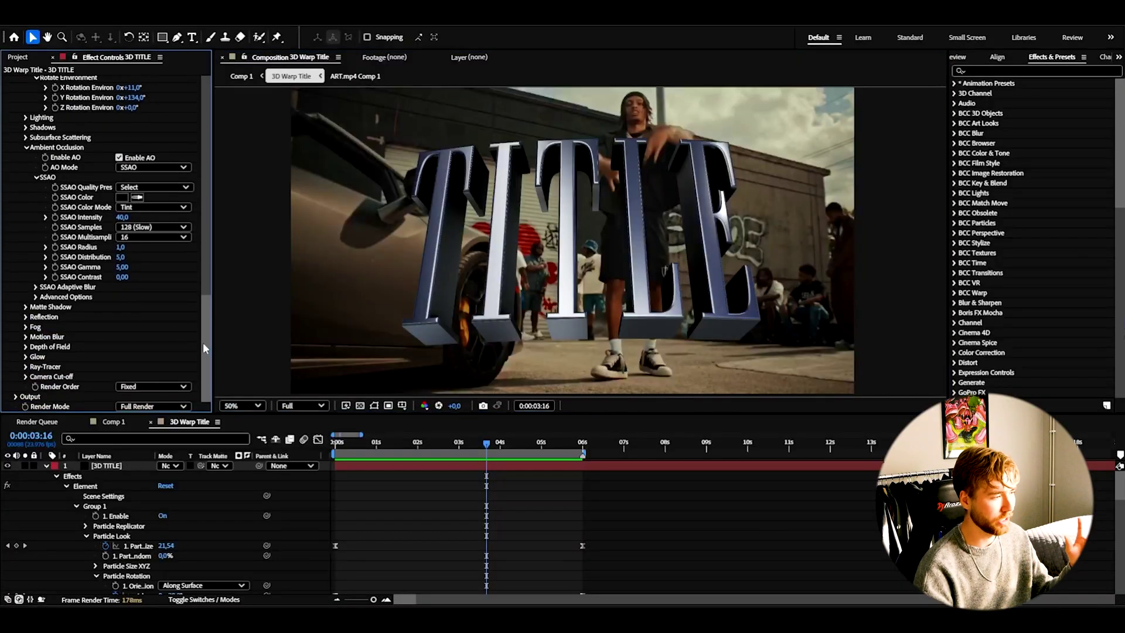
pyautogui.click(16, 397)
pyautogui.scroll(-5, 18, 402)
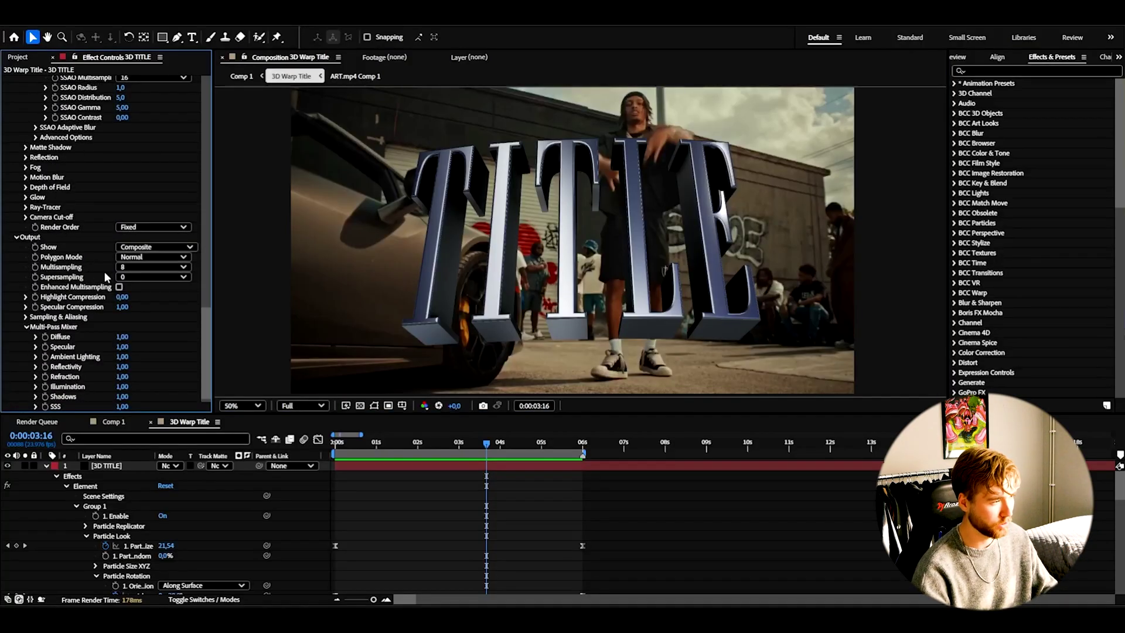
pyautogui.press('.')
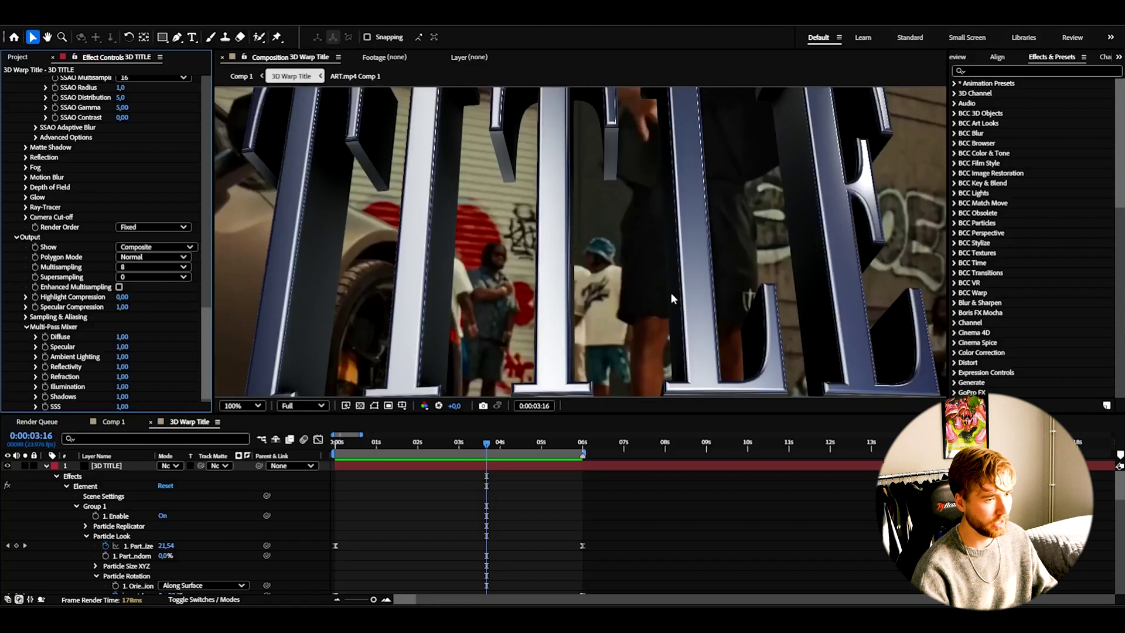
pyautogui.click(129, 267)
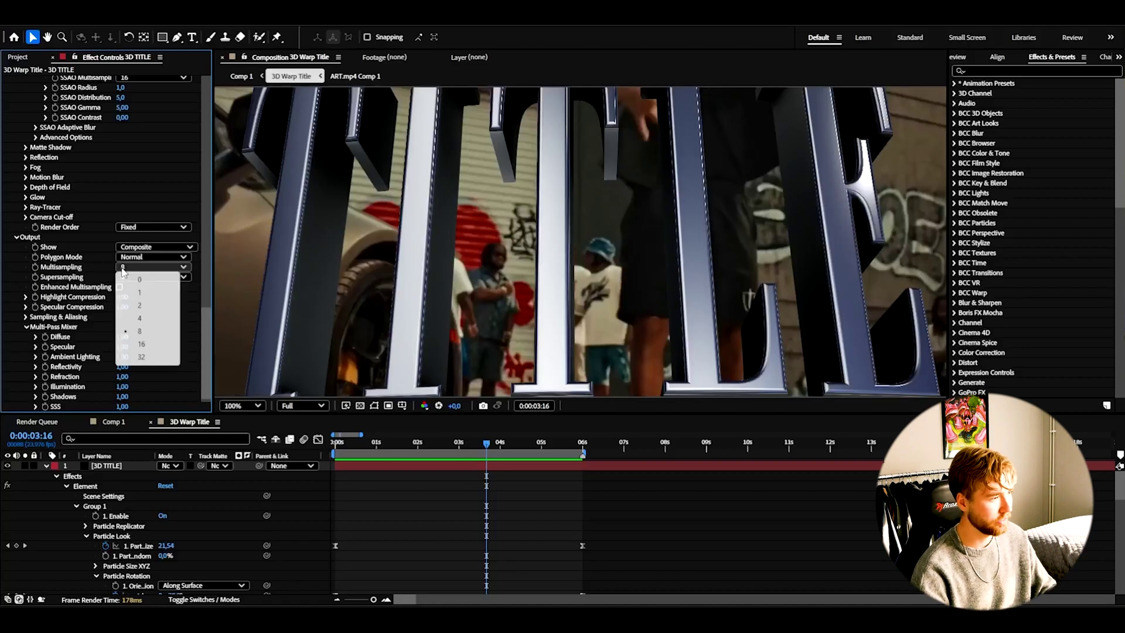
pyautogui.click(148, 353)
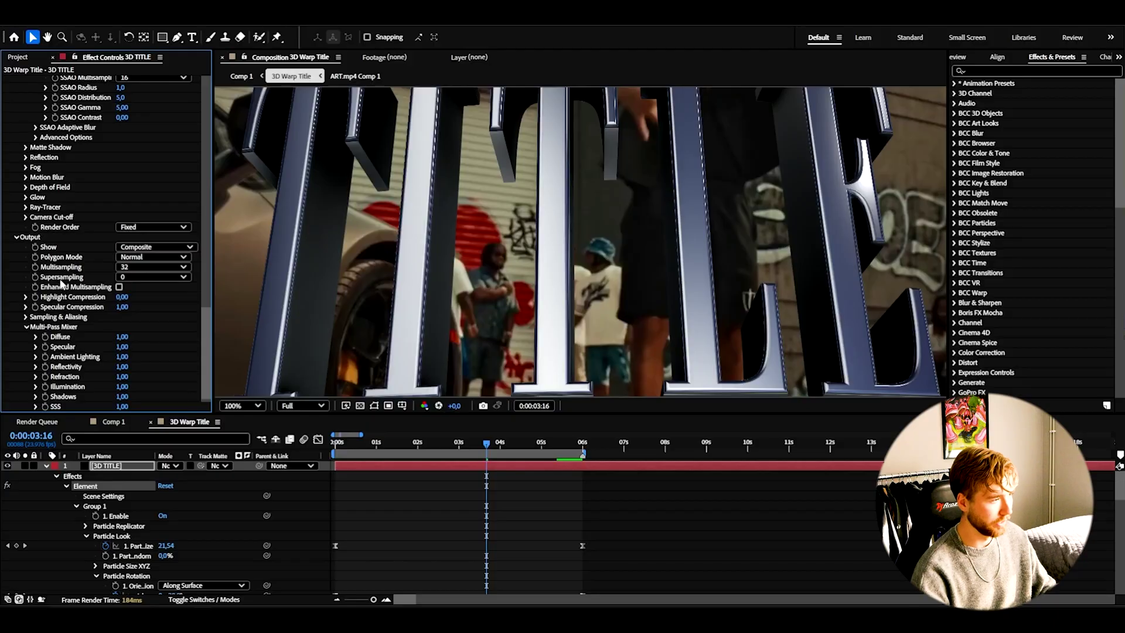
# - Compare Supersampling at 8 and 0, keep it at 8, and enable Enhanced Multisampling in the Output settings
pyautogui.click(128, 276)
pyautogui.click(140, 329)
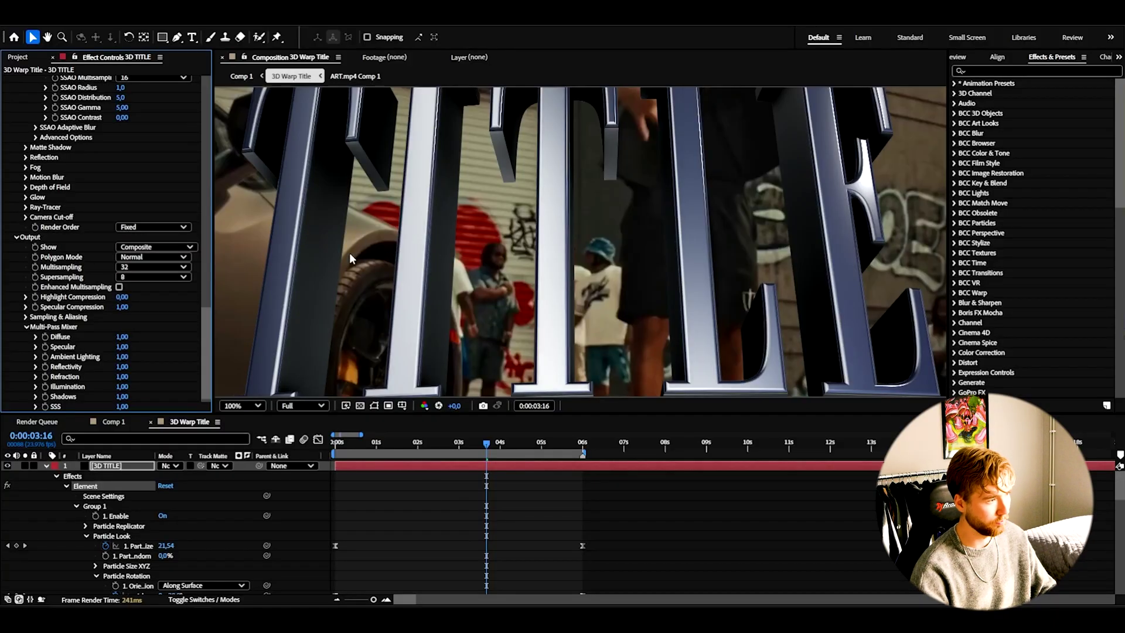
pyautogui.click(143, 280)
pyautogui.click(141, 290)
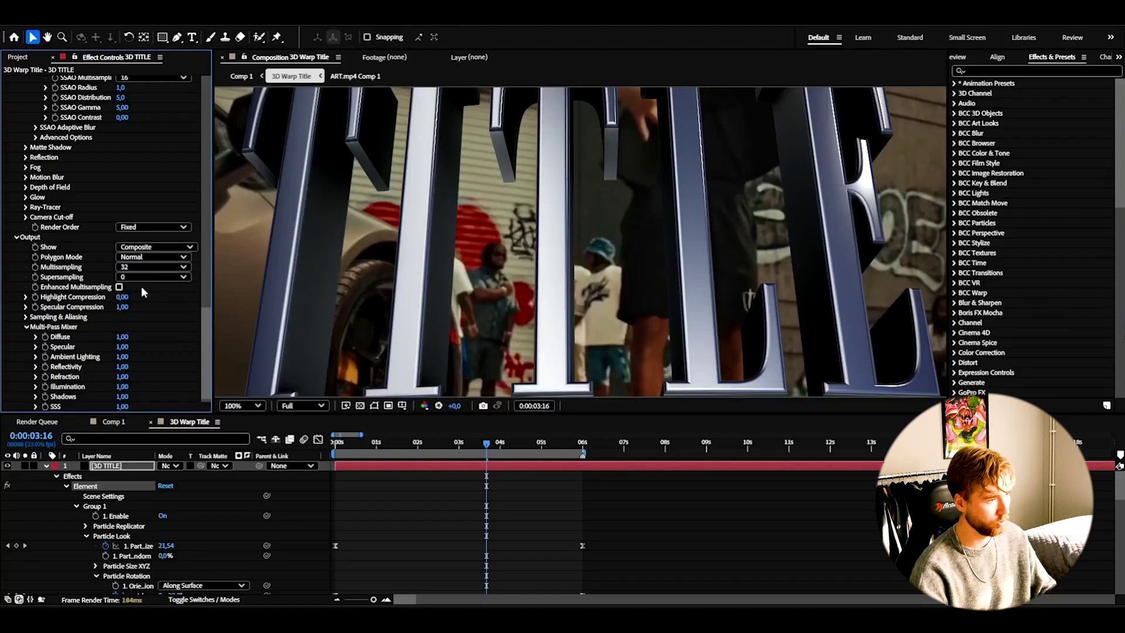
pyautogui.click(150, 279)
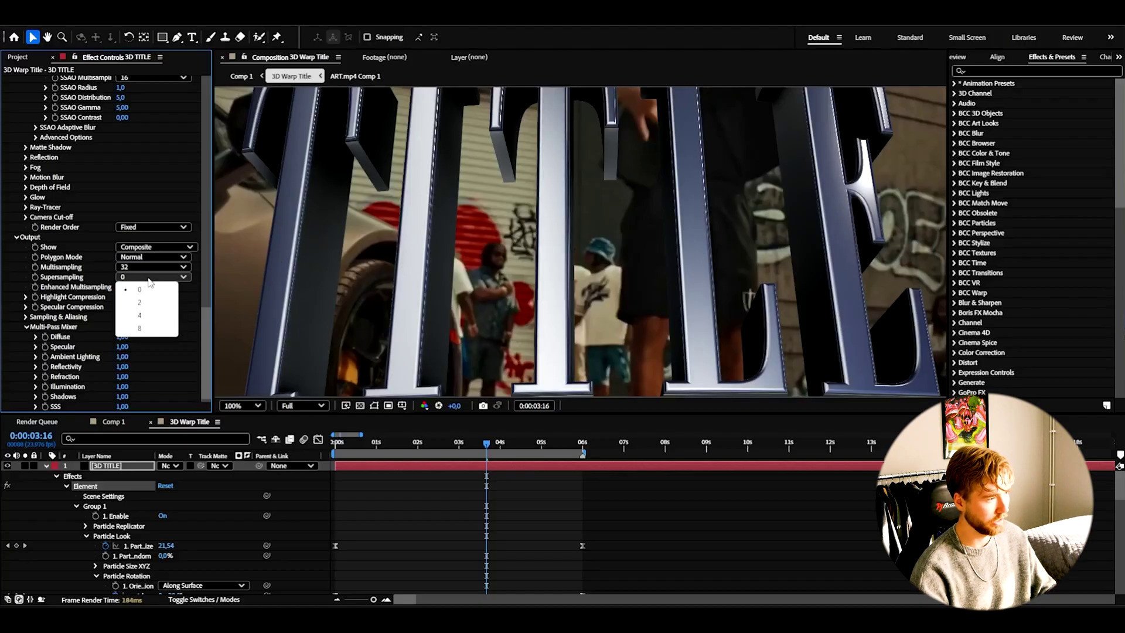
pyautogui.click(147, 329)
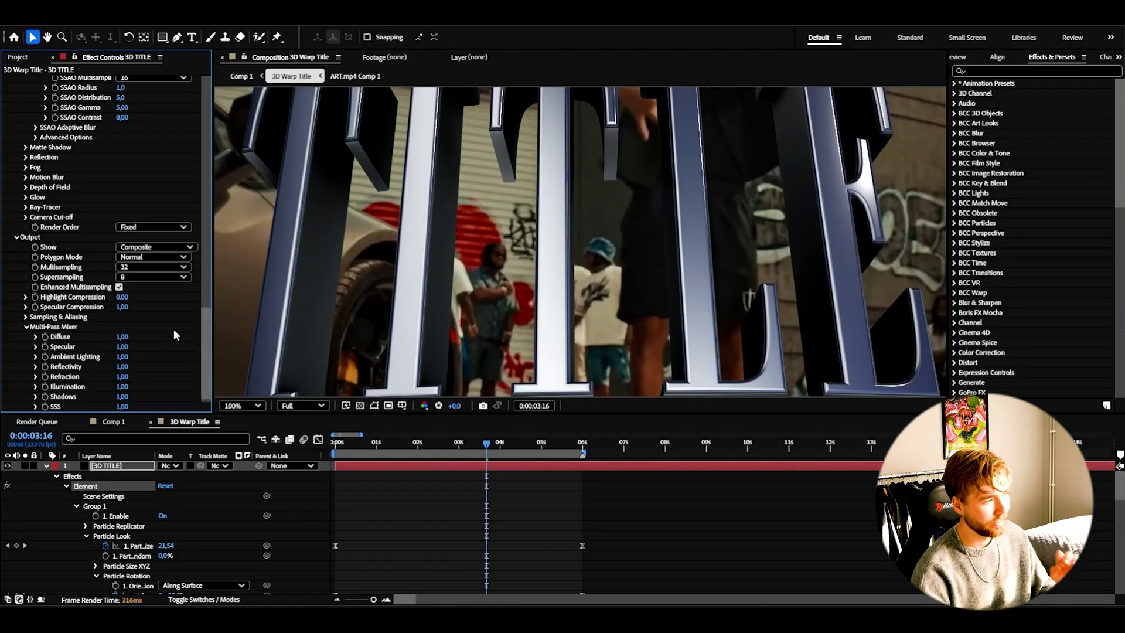
pyautogui.click(26, 317)
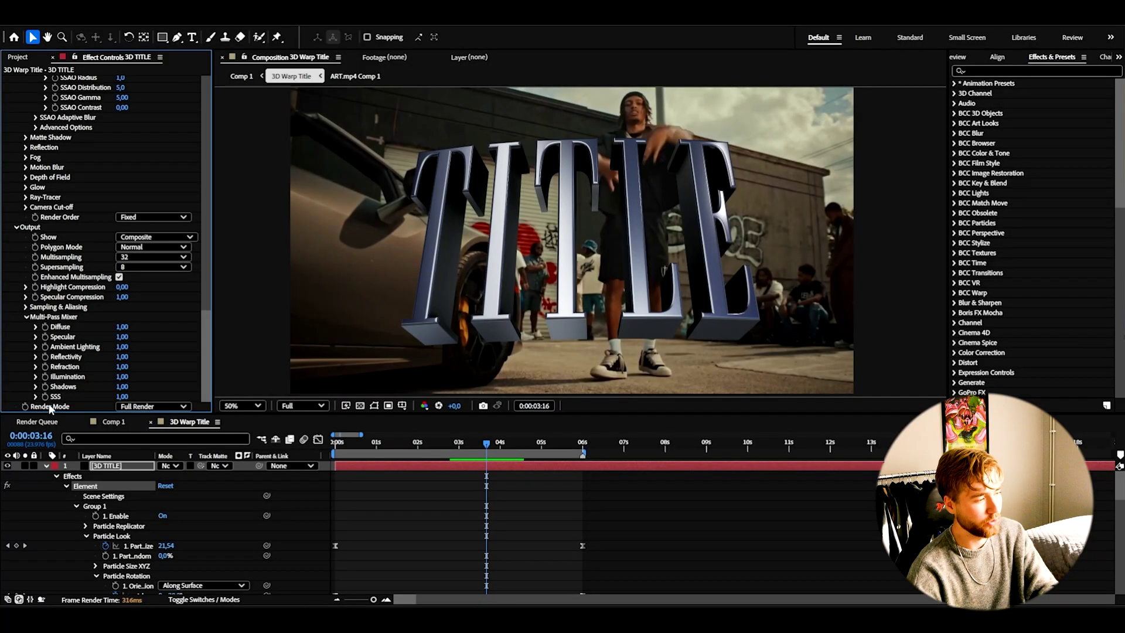
# - Try Element's Draft render mode on the title, and set Render Mode to Preview
pyautogui.click(141, 407)
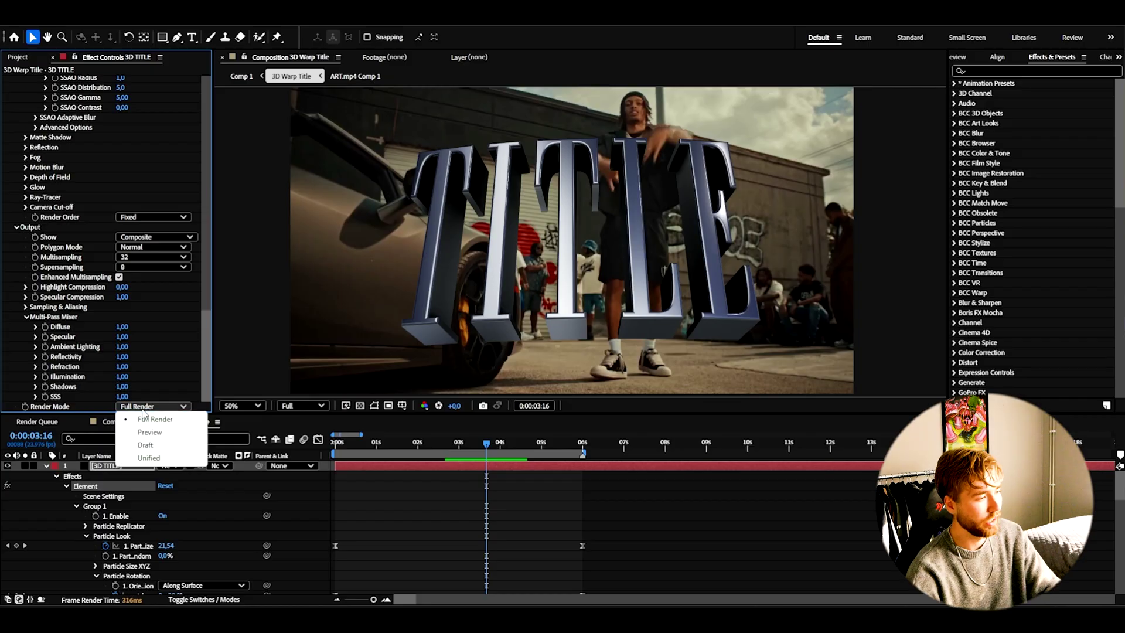
pyautogui.click(146, 445)
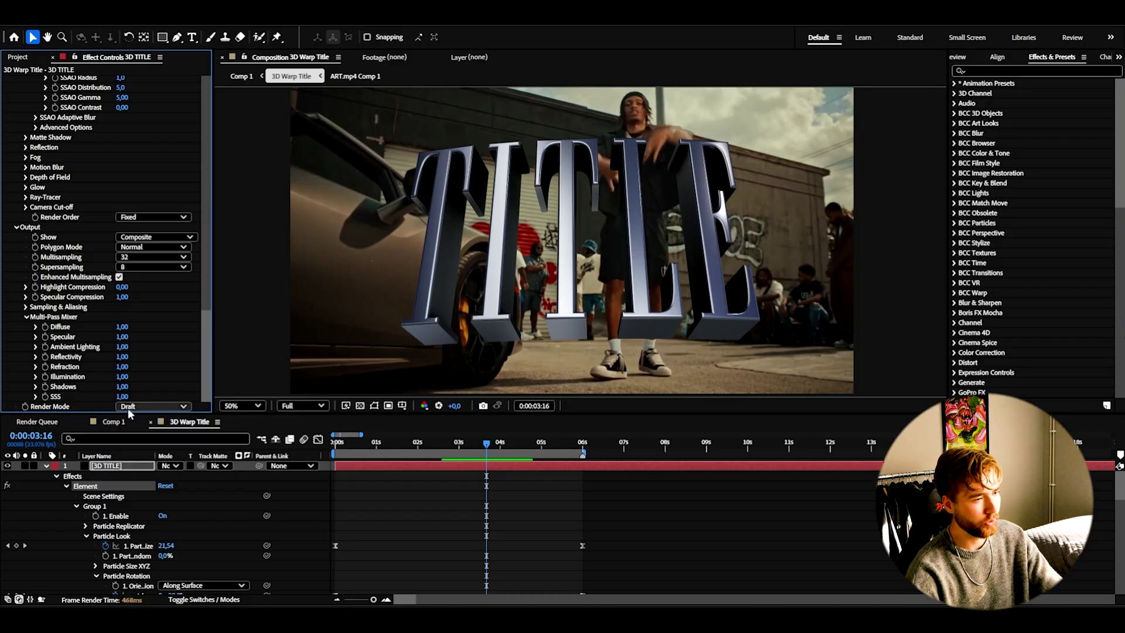
pyautogui.click(519, 441)
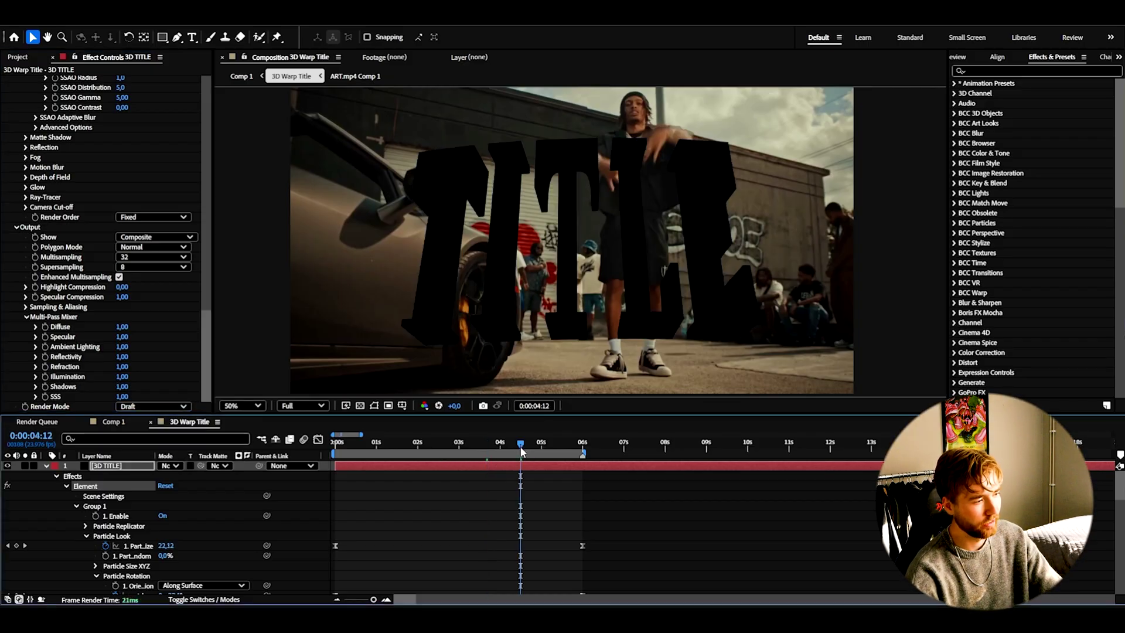
pyautogui.click(155, 407)
pyautogui.click(170, 432)
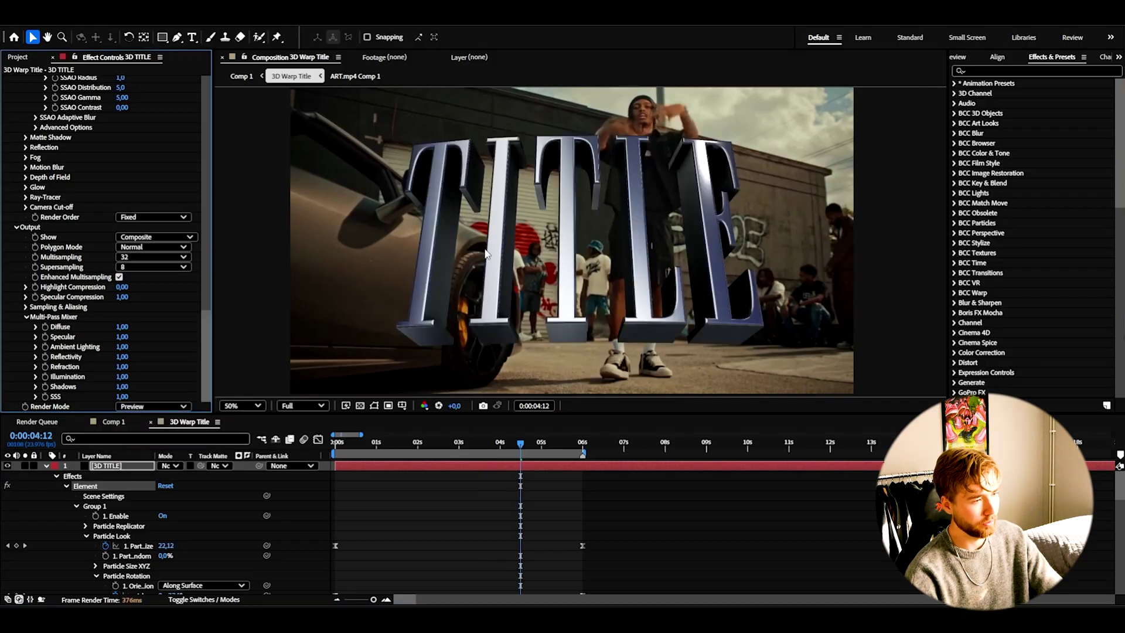
pyautogui.scroll(2, 485, 253)
pyautogui.scroll(-2, 438, 241)
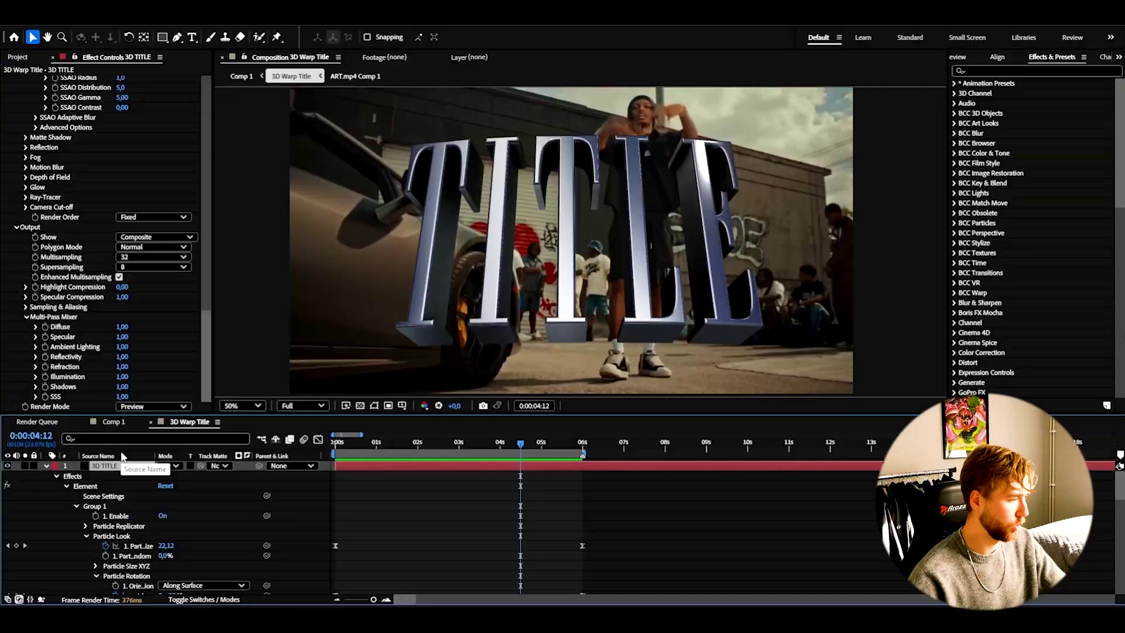
# - Apply the Warp effect to the 3D TITLE layer and set its Warp Style to FishEye
pyautogui.hotkey('ctrl', 'space')
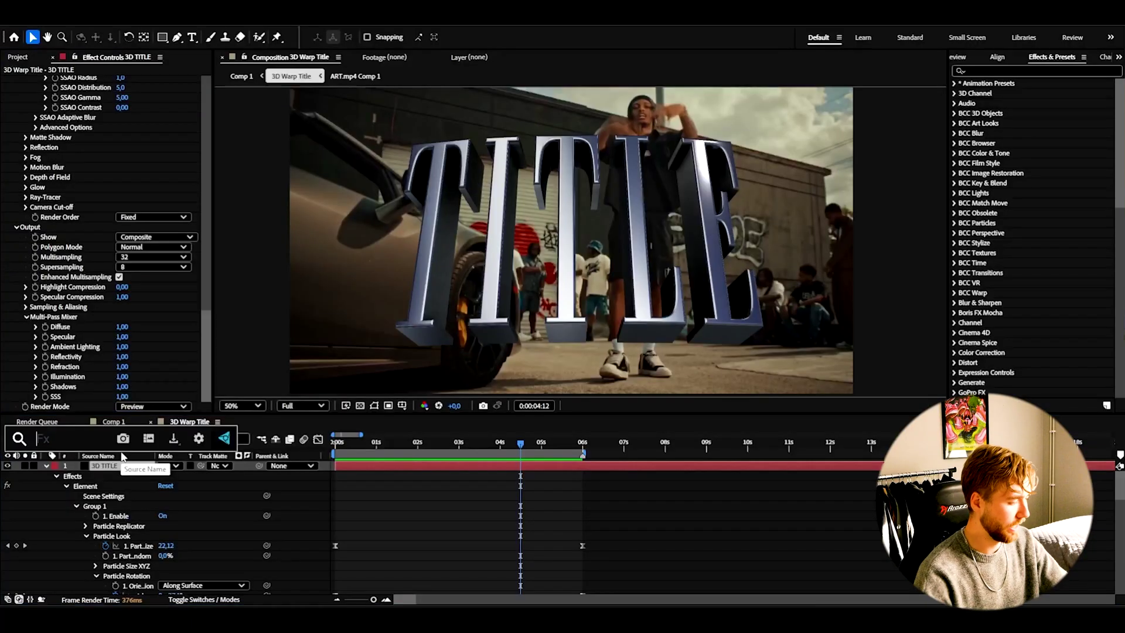
pyautogui.write('warp')
pyautogui.press('Return')
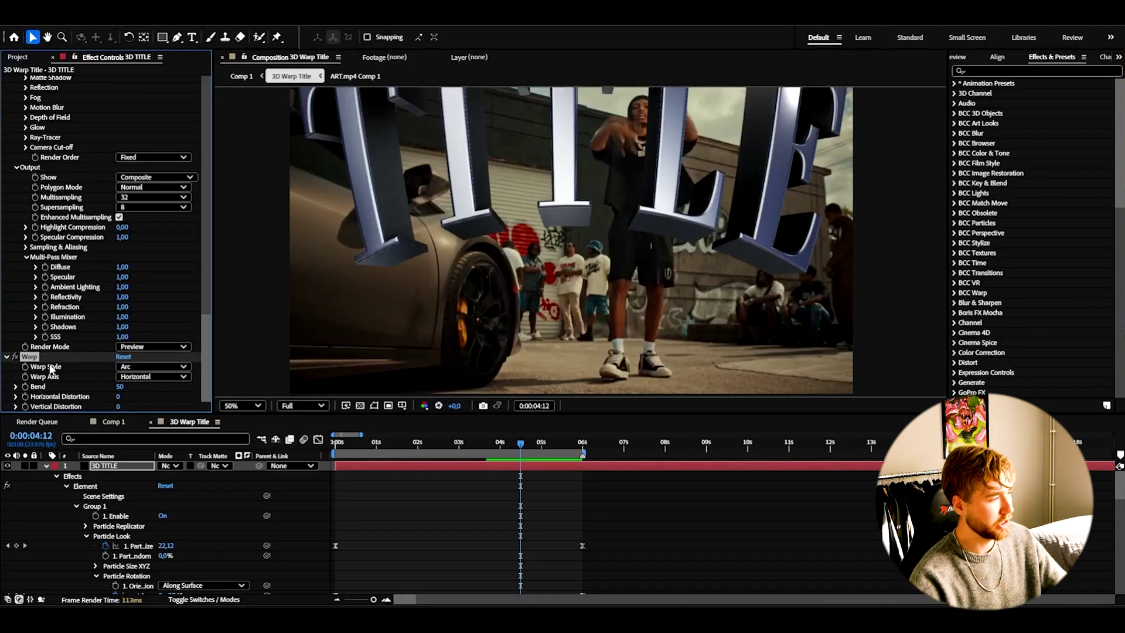
pyautogui.click(123, 365)
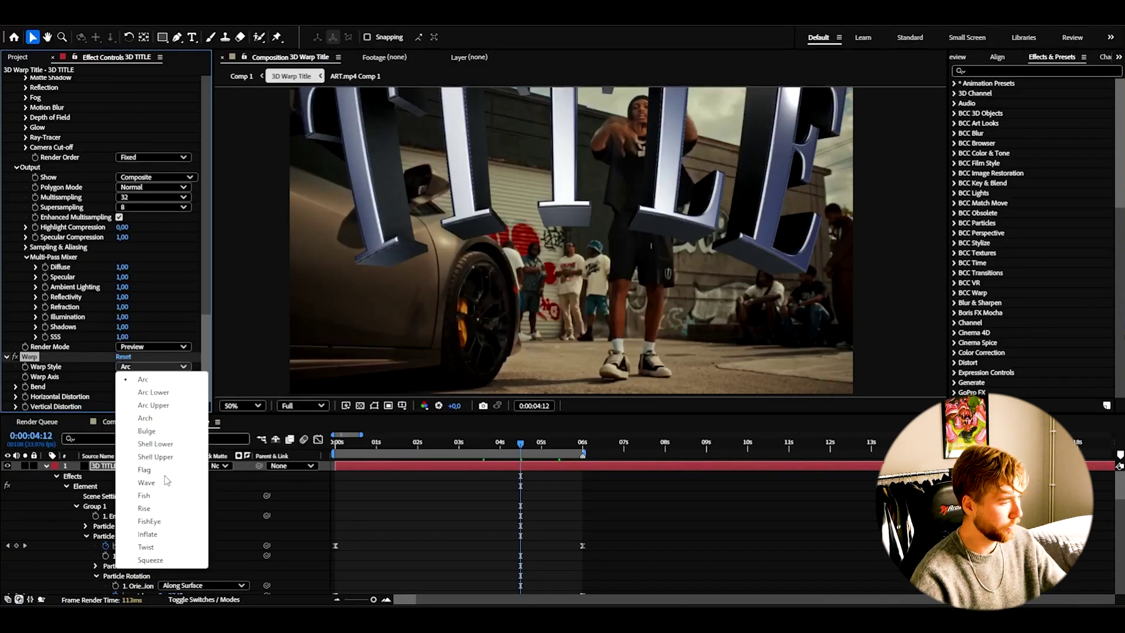
pyautogui.click(136, 527)
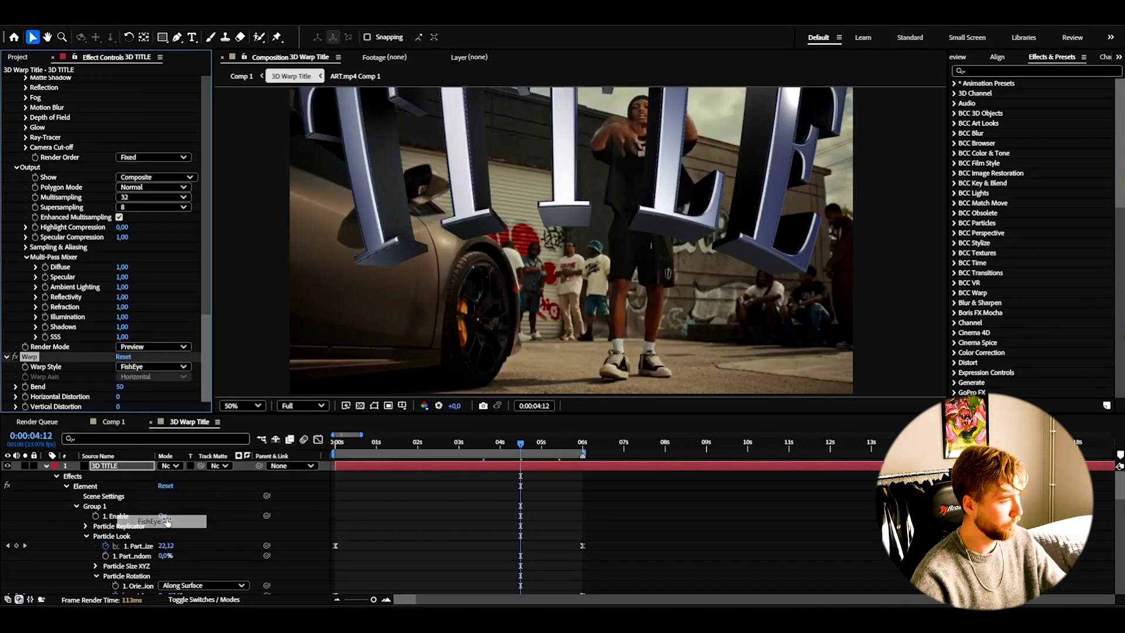
# - Keyframe the Warp effect's Bend from -100 at the start of the composition to 0 at 0:00:06:00
pyautogui.press('Home')
pyautogui.click(119, 387)
pyautogui.press('BackSpace')
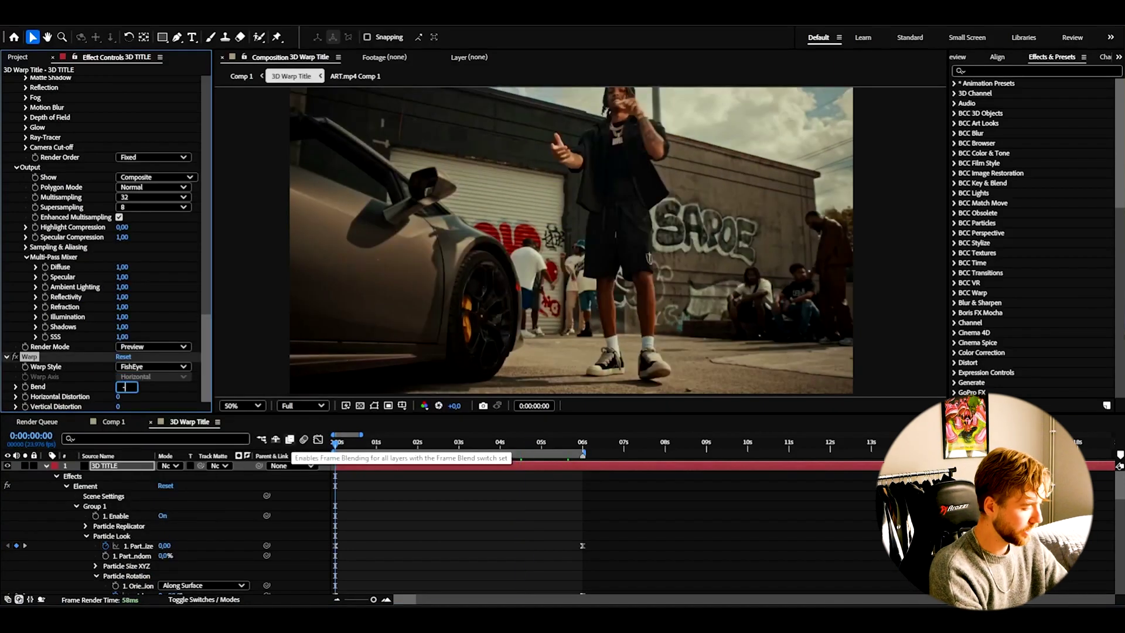
pyautogui.write('-100')
pyautogui.press('Return')
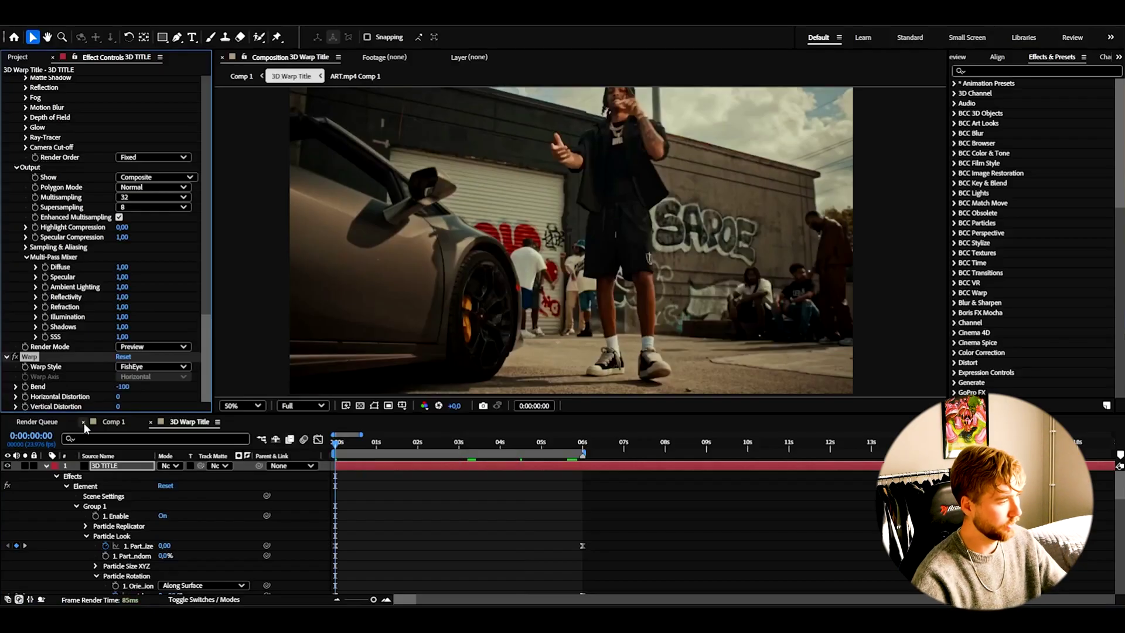
pyautogui.click(25, 386)
pyautogui.moveTo(420, 445); pyautogui.dragTo(586, 466)
pyautogui.moveTo(122, 387); pyautogui.dragTo(154, 387)
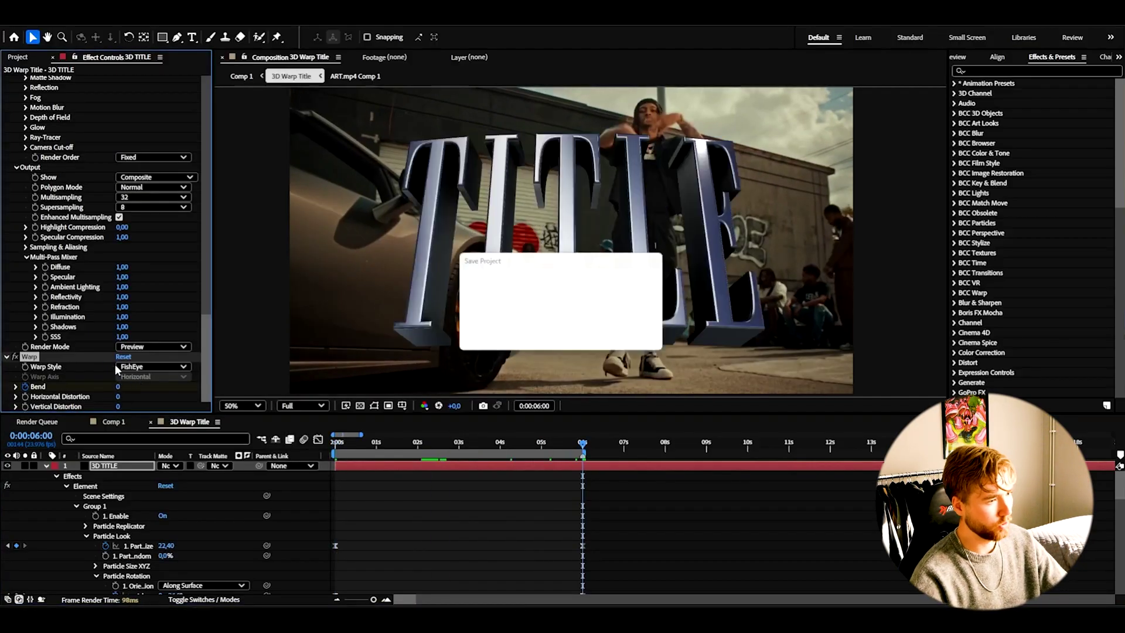
# - Ease both Bend keyframes, shape the value curve to rise fast and settle slowly, and preview the animation
pyautogui.click(66, 486)
pyautogui.click(66, 496)
pyautogui.moveTo(583, 526); pyautogui.dragTo(335, 526)
pyautogui.click(317, 439)
pyautogui.moveTo(417, 569); pyautogui.dragTo(339, 487)
pyautogui.press('Home')
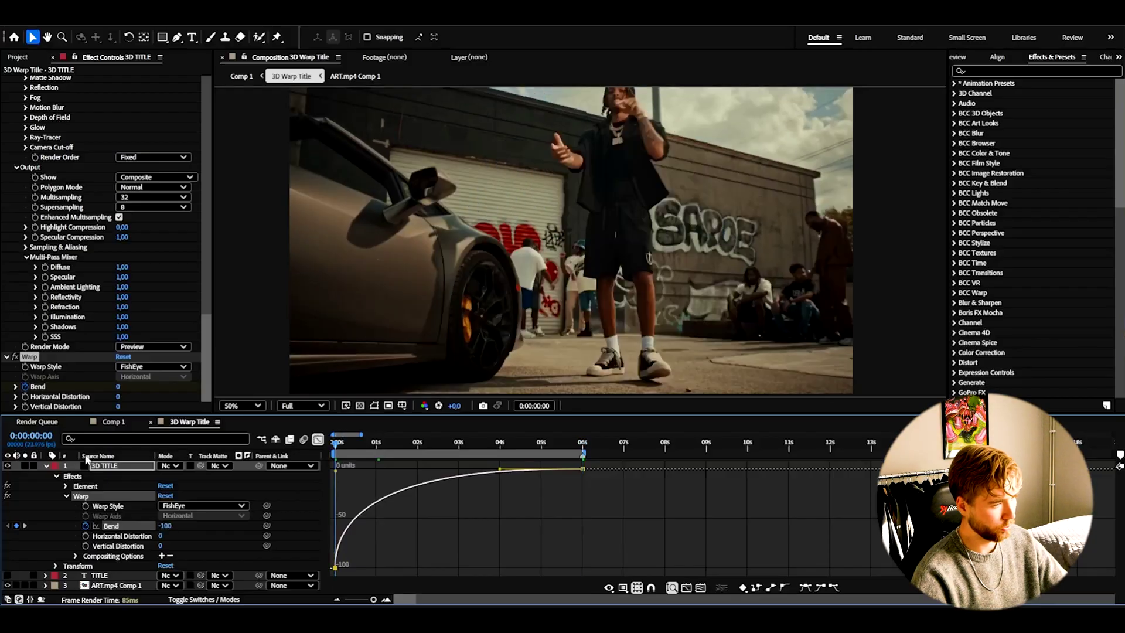
pyautogui.press('space')
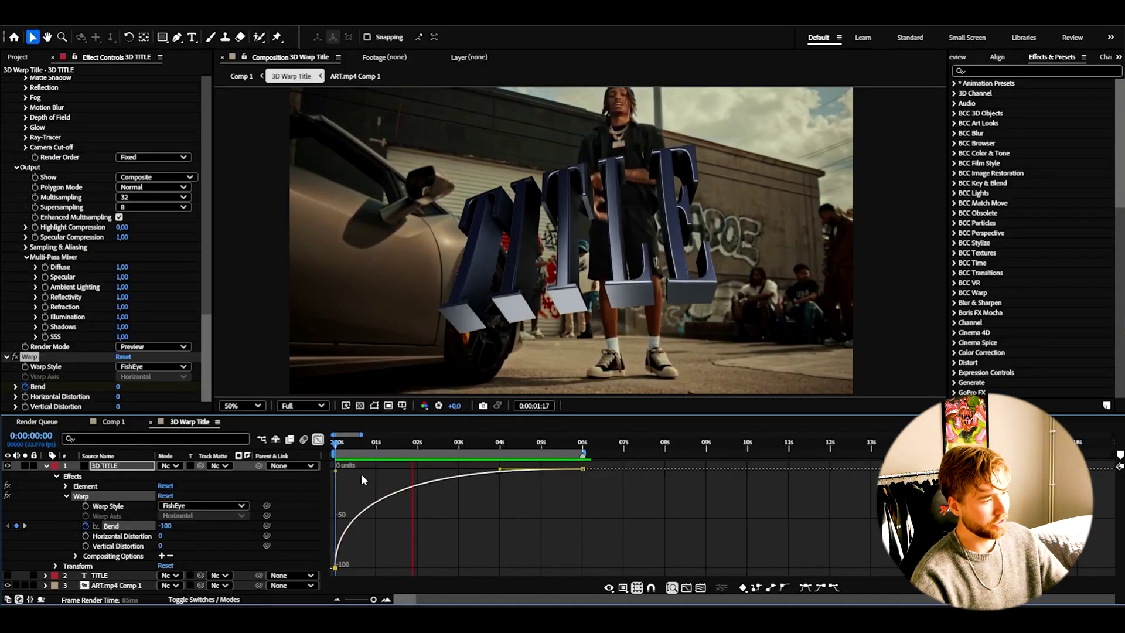
# - Apply Turbulent Displace to the 3D TITLE layer and set its Size to 200
pyautogui.click(318, 440)
pyautogui.hotkey('ctrl', 'space')
pyautogui.write('turb')
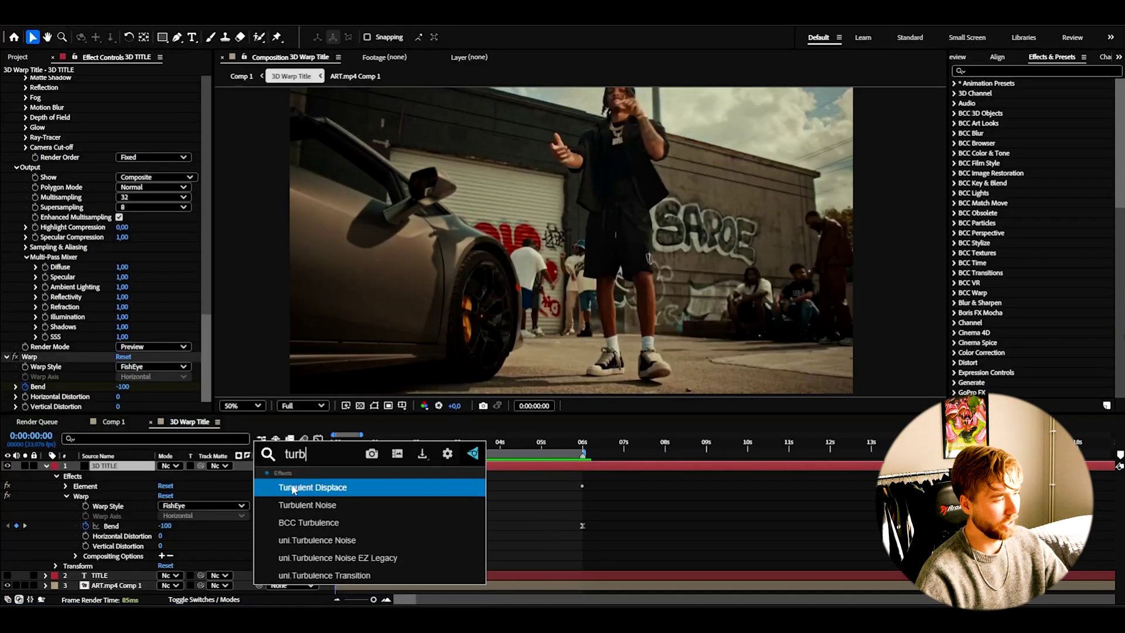
pyautogui.click(289, 489)
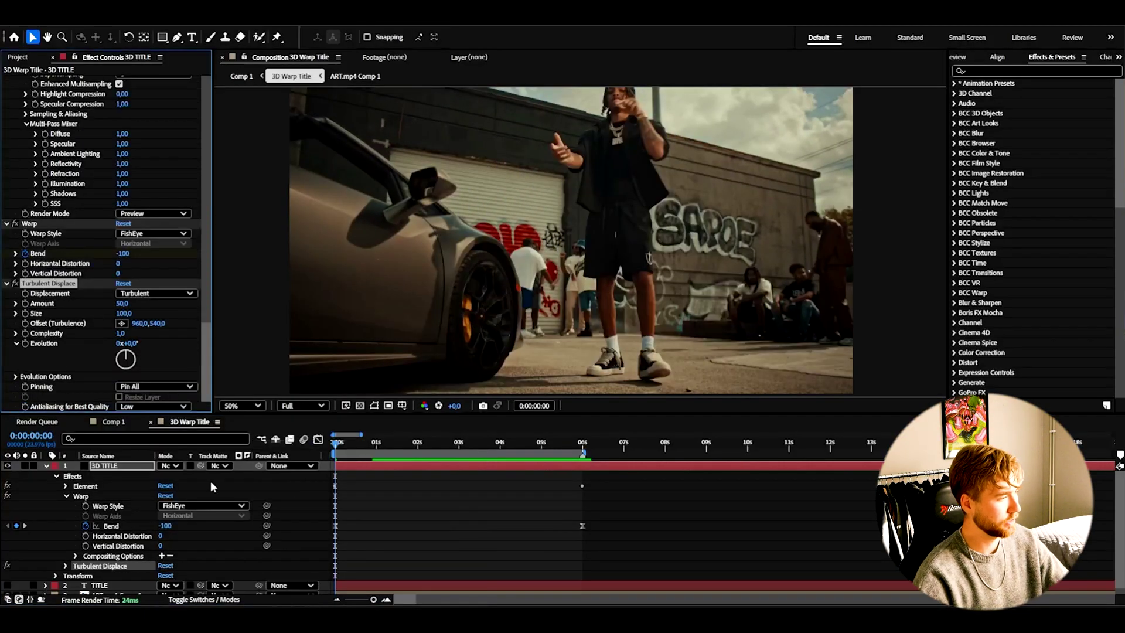
pyautogui.click(128, 317)
pyautogui.write('200')
pyautogui.press('Return')
# - Keyframe Turbulent Displace's Amount from 50 at the start of the composition to 0 at 0:00:06:00
pyautogui.click(421, 444)
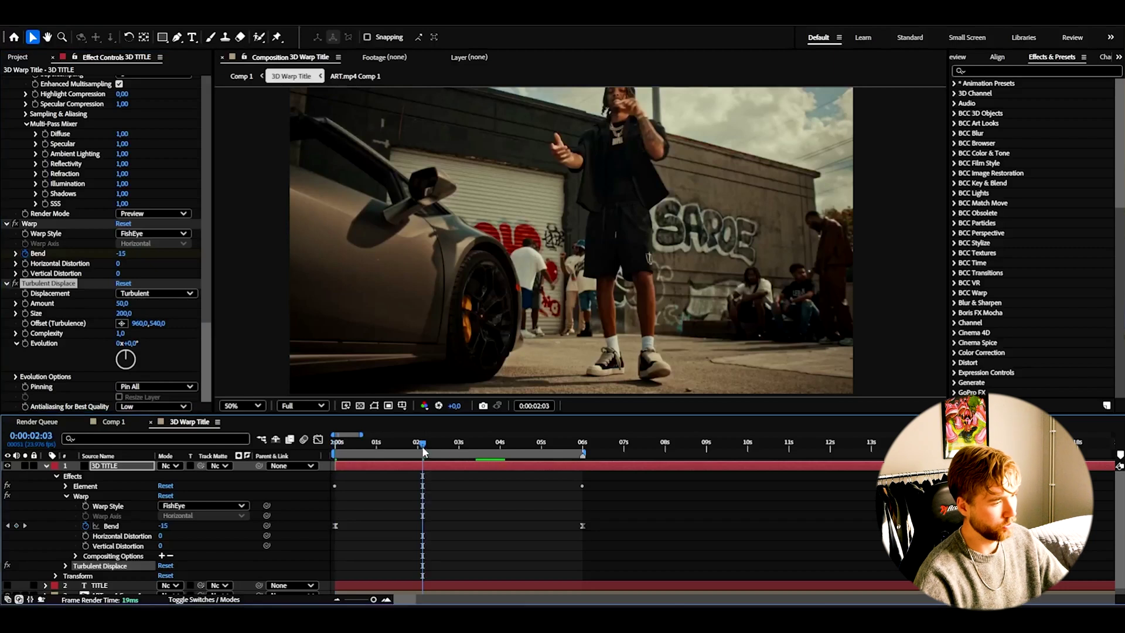
pyautogui.click(16, 294)
pyautogui.press('Home')
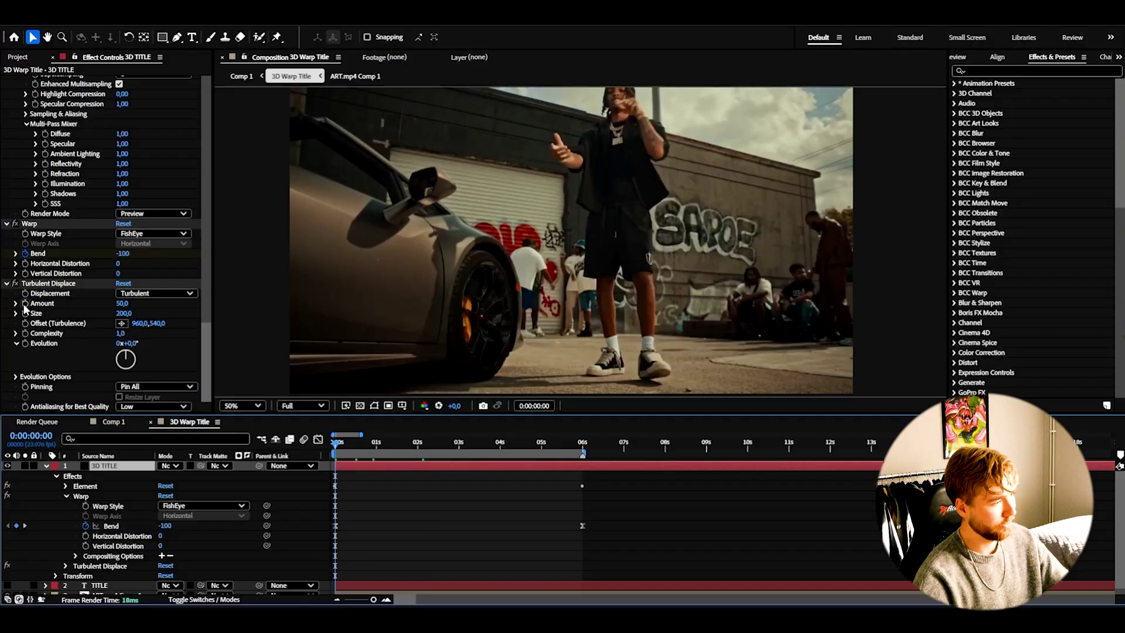
pyautogui.click(30, 308)
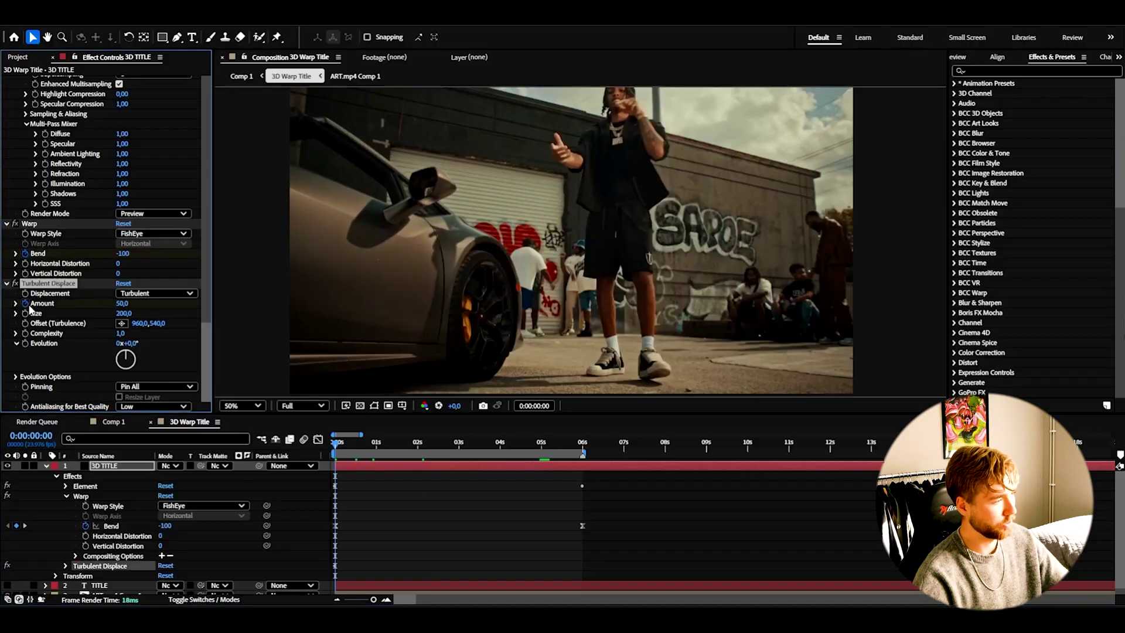
pyautogui.moveTo(416, 444); pyautogui.dragTo(582, 445)
pyautogui.click(121, 304)
pyautogui.write('0')
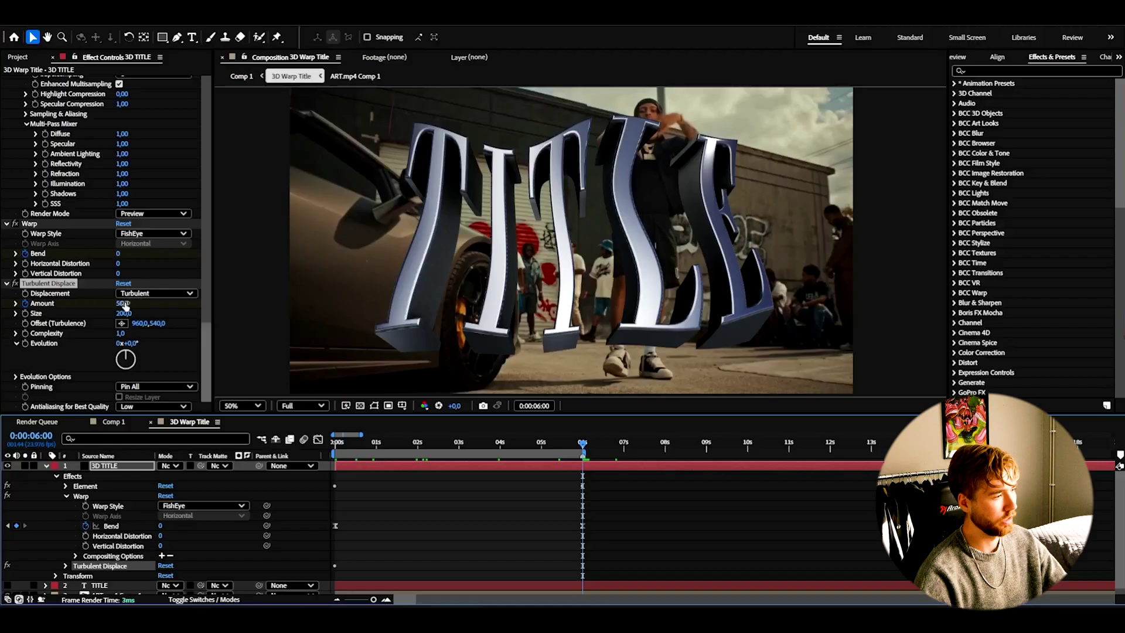
pyautogui.press('Return')
# - Ease both Turbulent Displace Amount keyframes into a curve that drops fast and settles slowly, and save the project
pyautogui.click(65, 566)
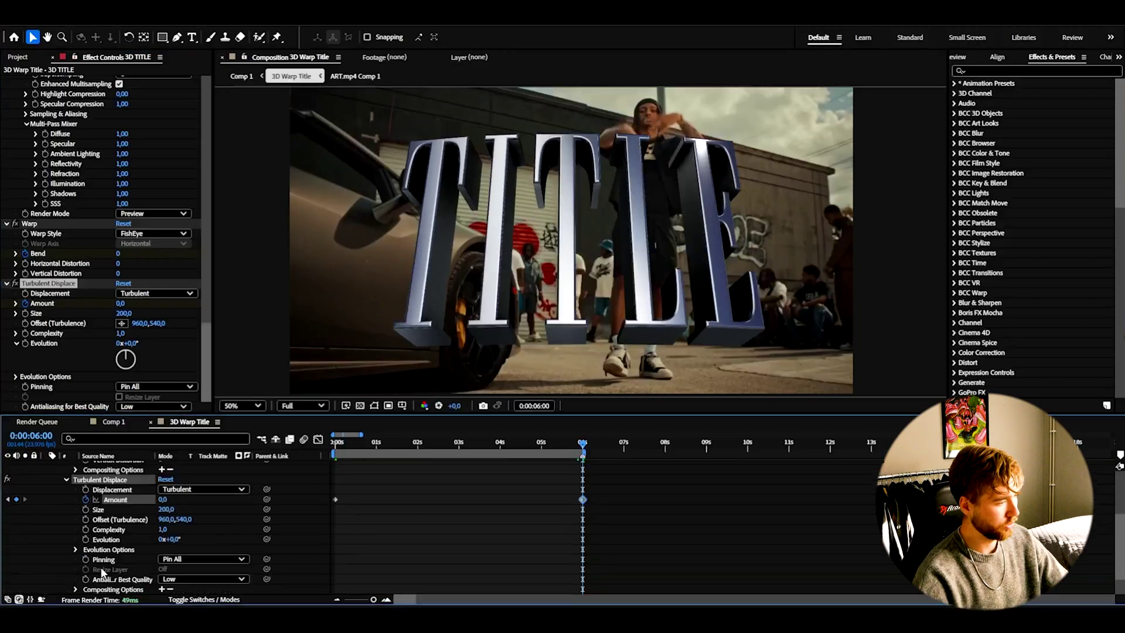
pyautogui.moveTo(597, 496); pyautogui.dragTo(335, 502)
pyautogui.press('F9')
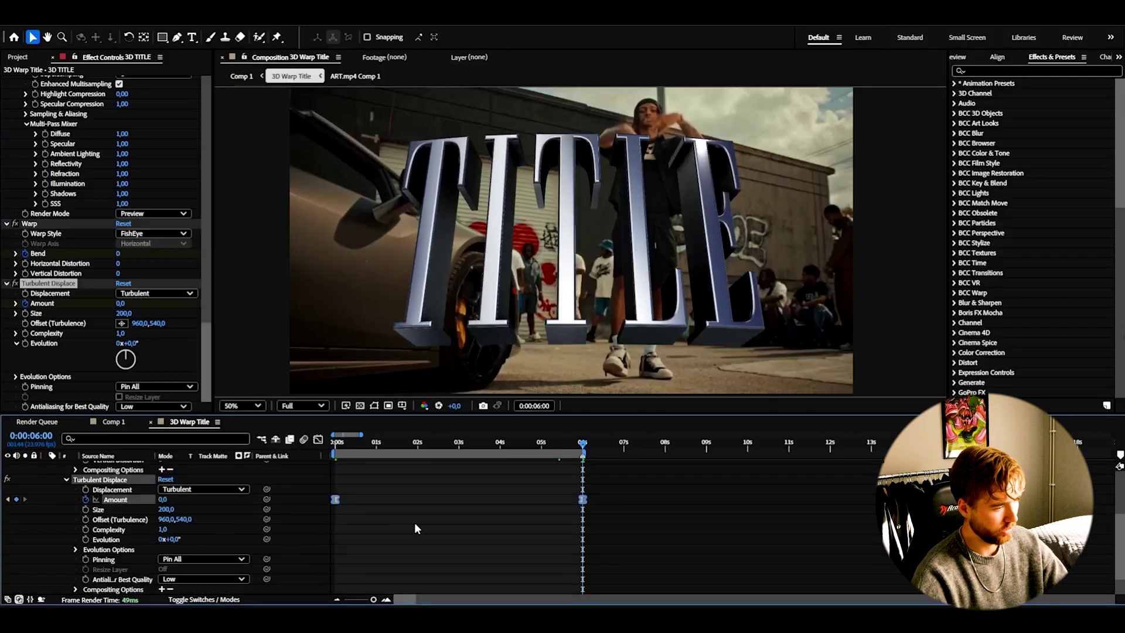
pyautogui.click(318, 440)
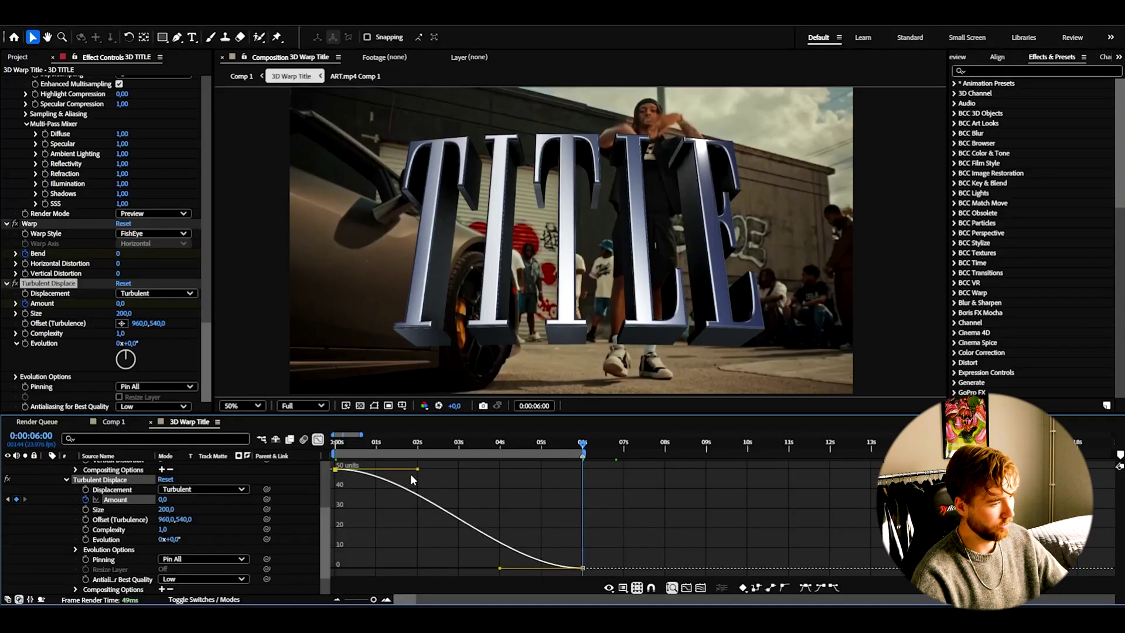
pyautogui.moveTo(418, 471); pyautogui.dragTo(336, 566)
pyautogui.click(356, 444)
pyautogui.press('space')
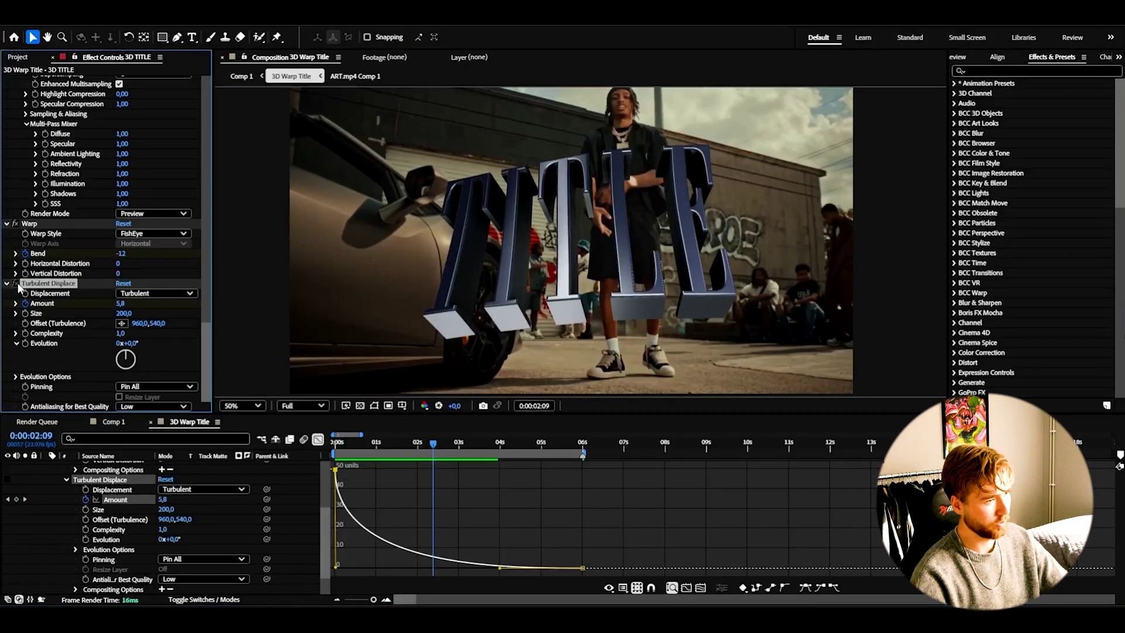
pyautogui.hotkey('ctrl', 's')
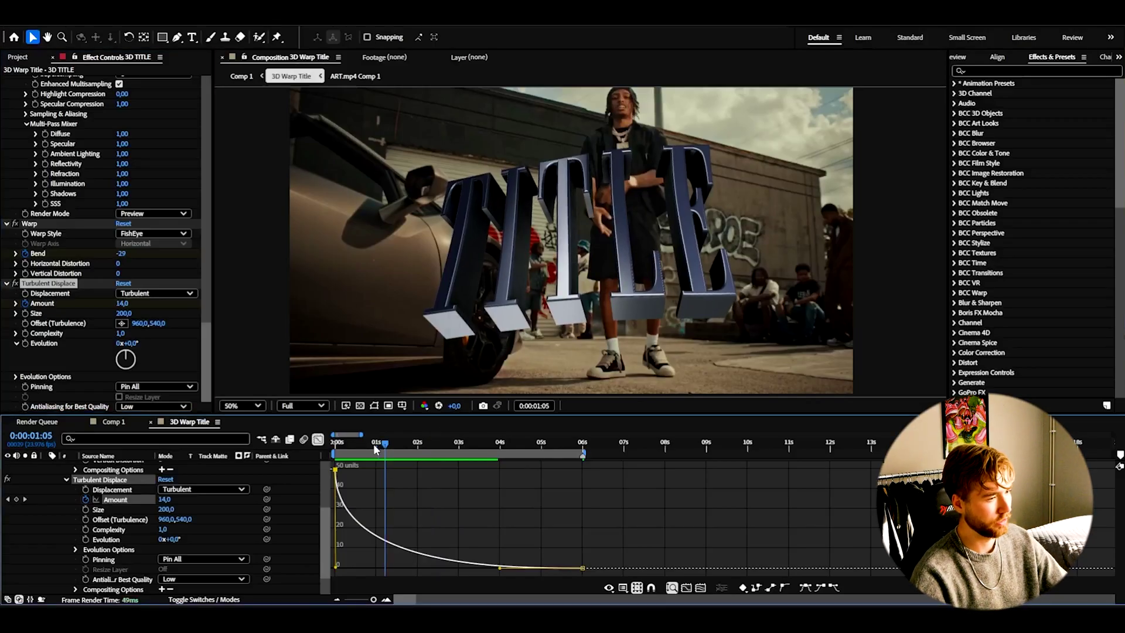
# - Keyframe Turbulent Displace's Evolution from 0° at the start of the composition to a higher value at 0:00:06:00
pyautogui.click(382, 444)
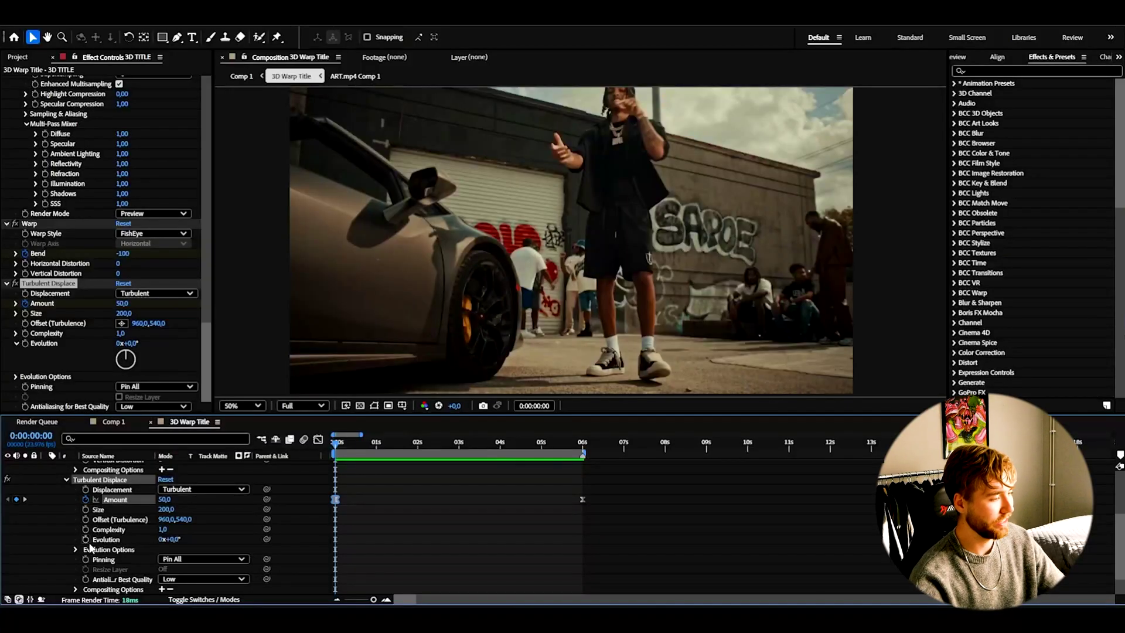
pyautogui.click(86, 539)
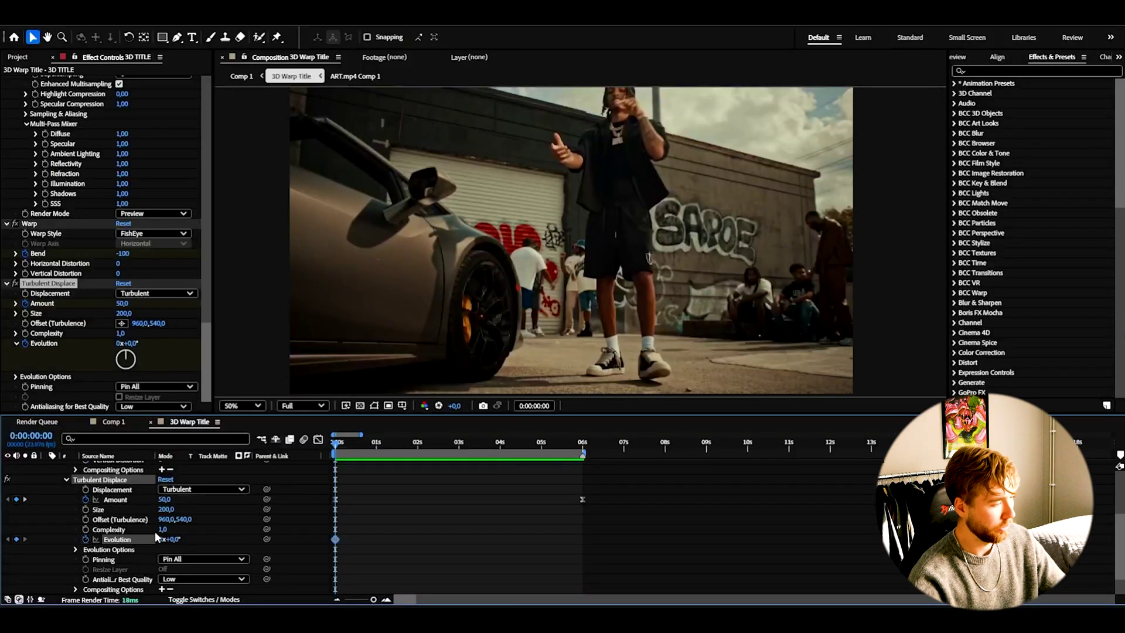
pyautogui.moveTo(564, 445); pyautogui.dragTo(582, 445)
pyautogui.moveTo(167, 539); pyautogui.dragTo(398, 542)
# - Try an Evolution of 1x+37° at 0:00:01:08 and undo the change
pyautogui.moveTo(445, 444); pyautogui.dragTo(391, 444)
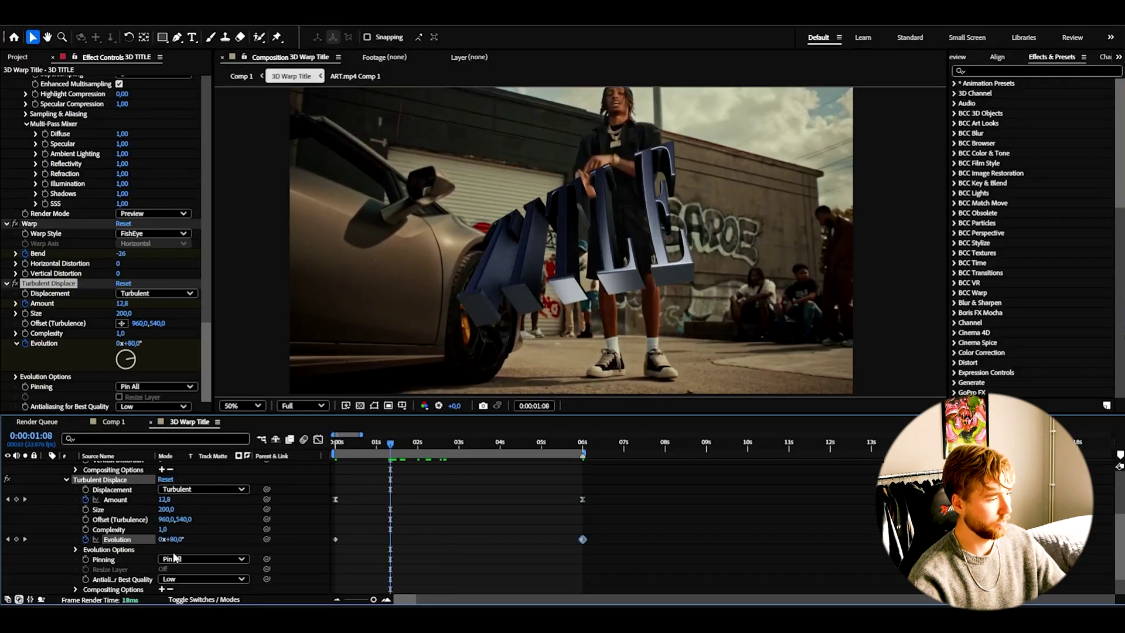
pyautogui.moveTo(175, 540); pyautogui.dragTo(363, 544)
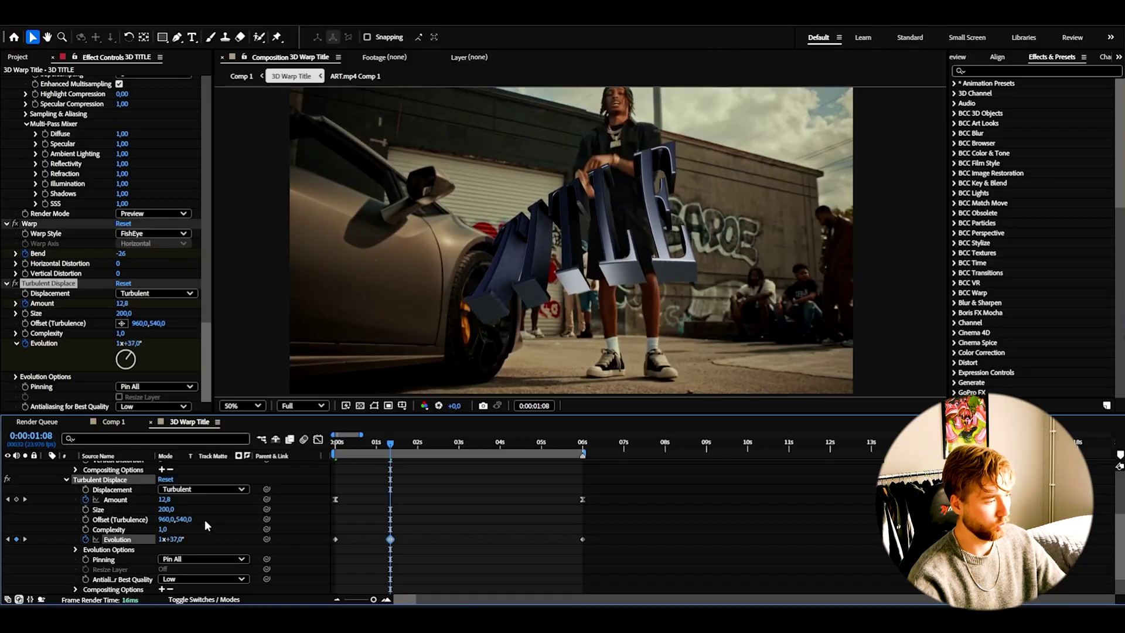
pyautogui.hotkey('ctrl', 'z')
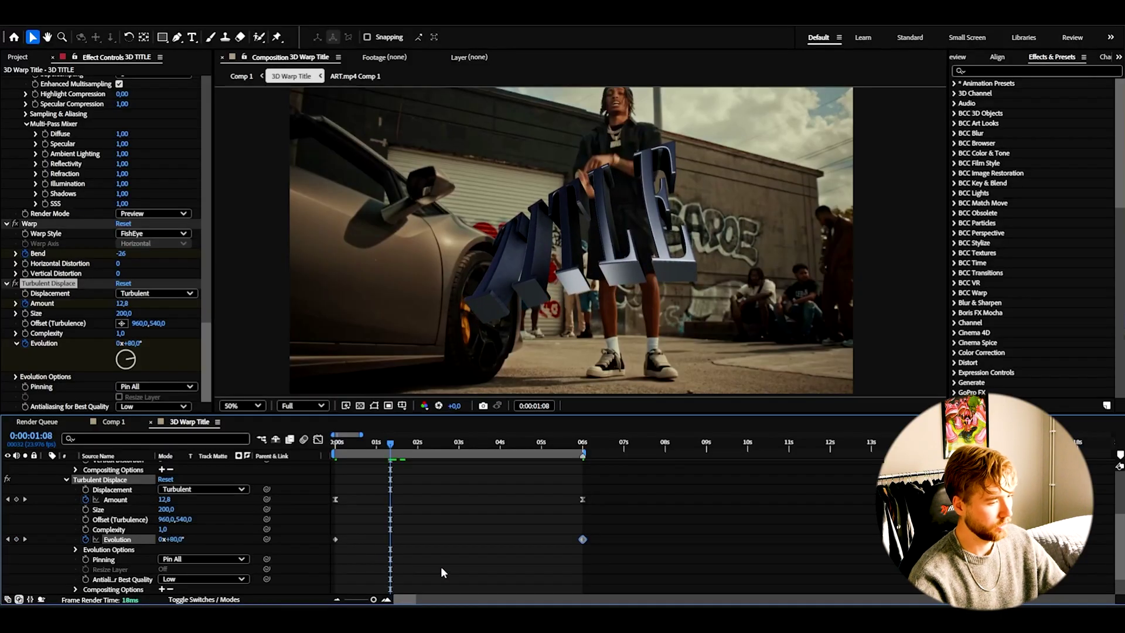
# - Preview the warped and displaced title animation from the start of the composition
pyautogui.moveTo(388, 445); pyautogui.dragTo(335, 446)
pyautogui.press('space')
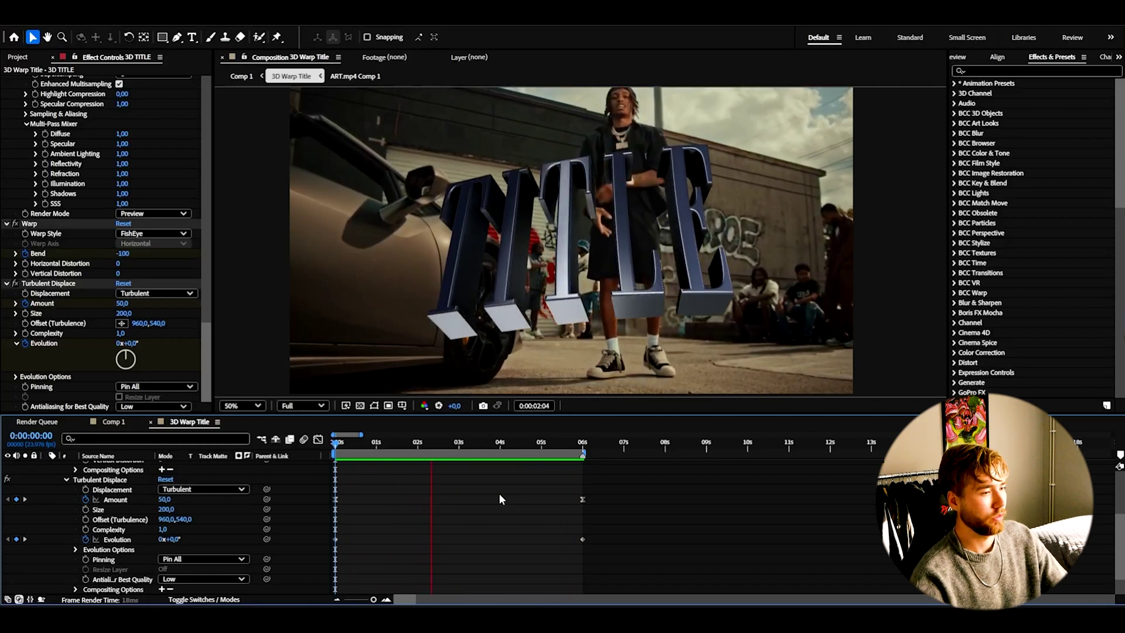
pyautogui.scroll(3, 296, 512)
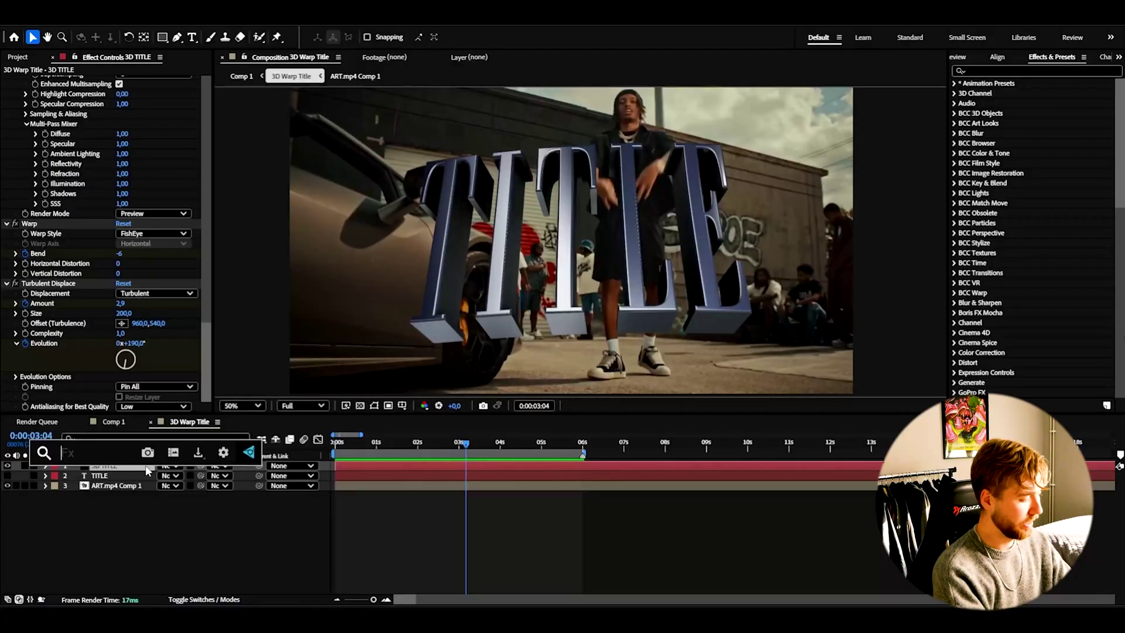
# - Apply S_Flicker to the 3D TITLE layer with a Rand Color Amp of 0.2, and save the project
pyautogui.hotkey('ctrl', 'space')
pyautogui.write('flicker')
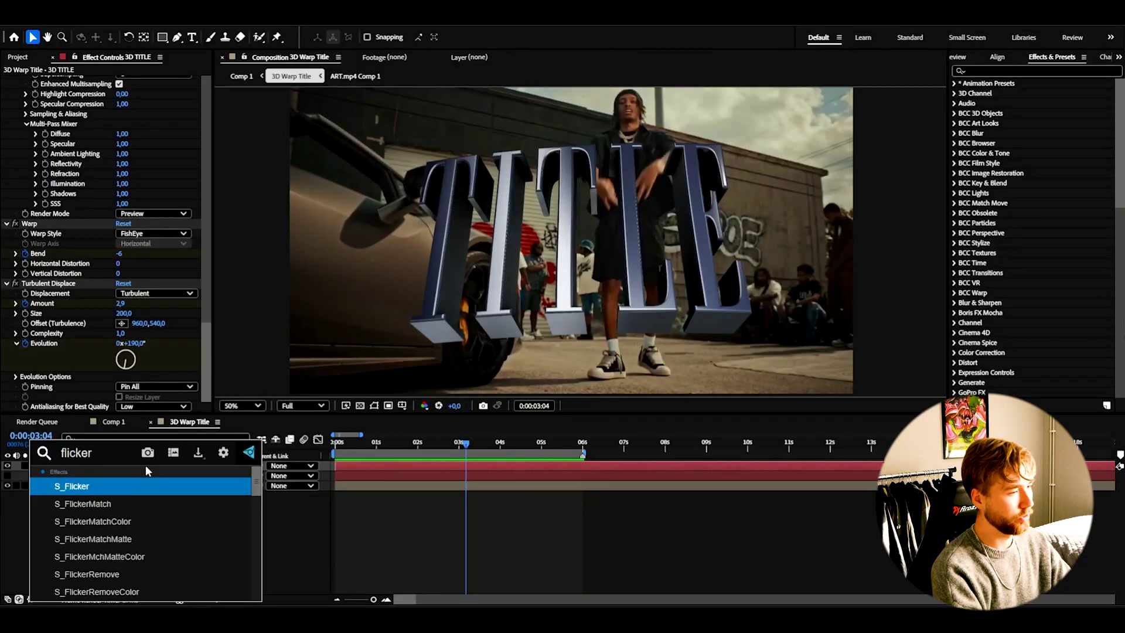
pyautogui.press('Return')
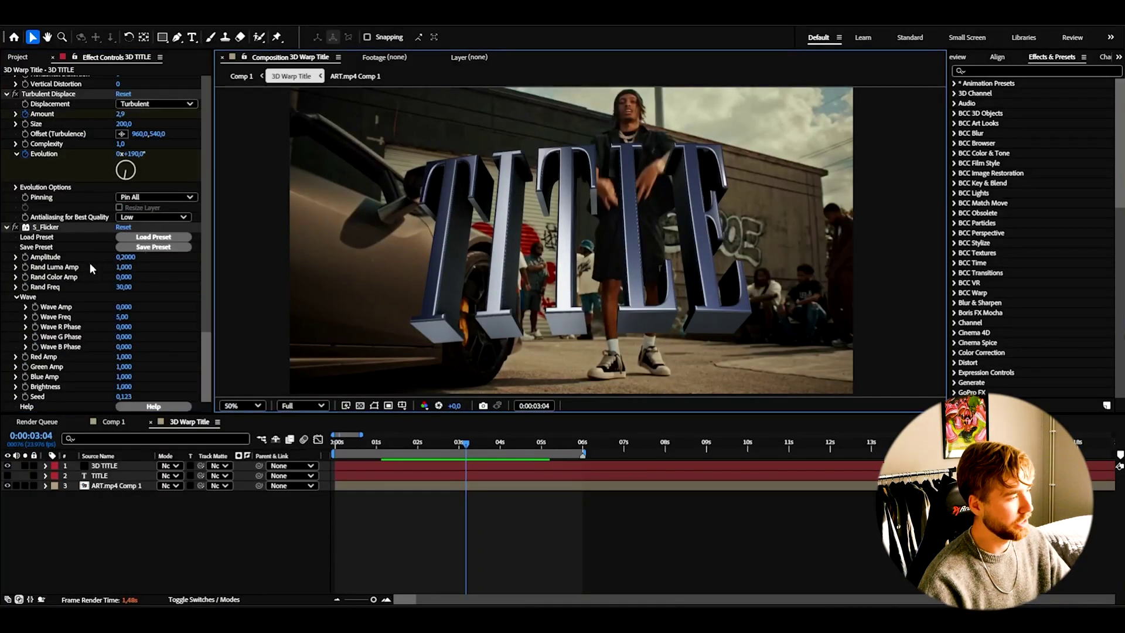
pyautogui.click(124, 276)
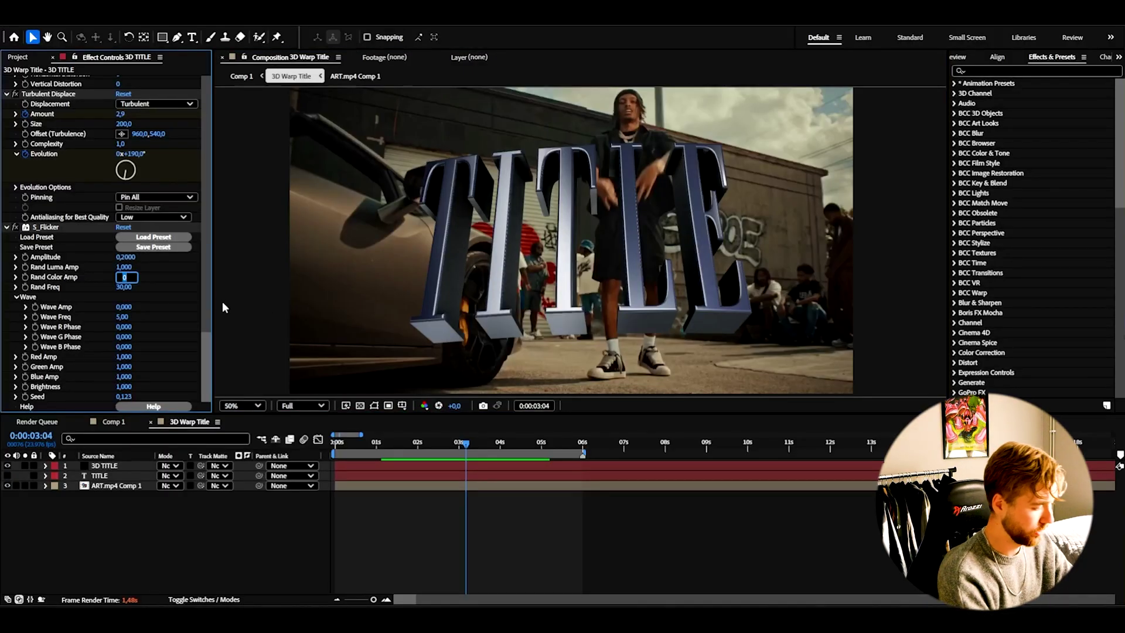
pyautogui.write('0.2')
pyautogui.press('Return')
pyautogui.hotkey('ctrl', 's')
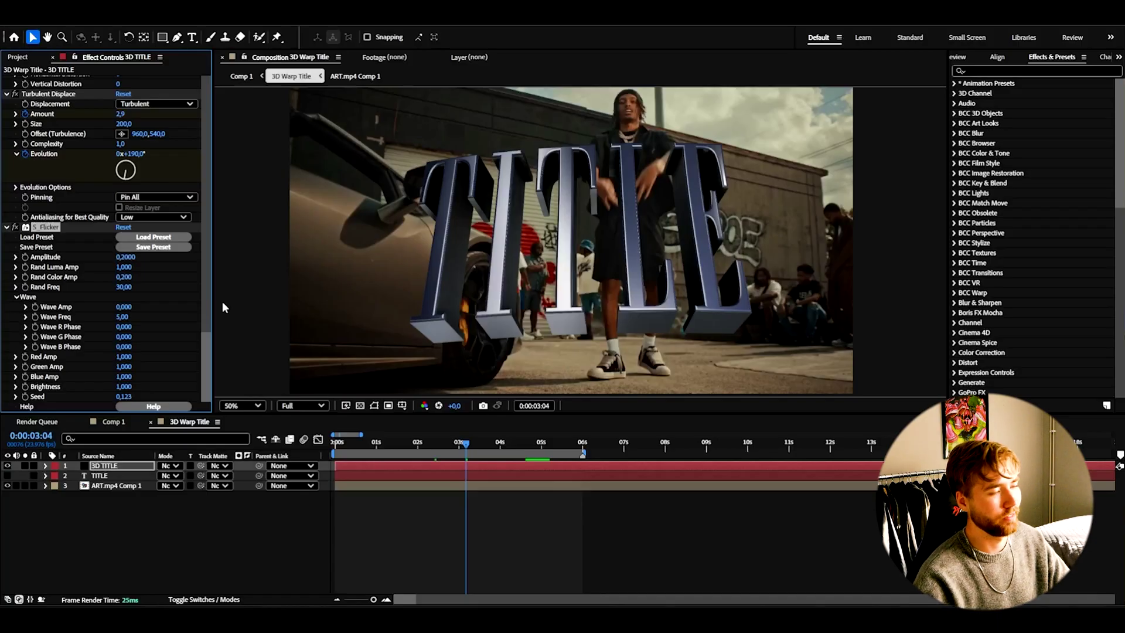
pyautogui.press('space')
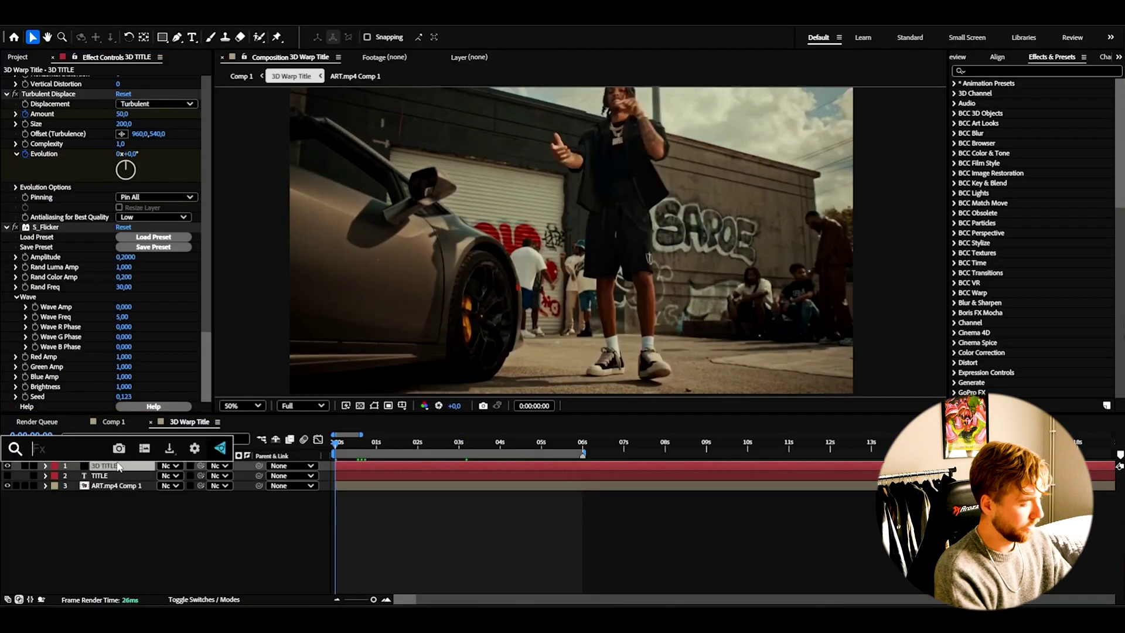
# - Apply CC Light Sweep to the 3D TITLE layer and set its Center X to 1920
pyautogui.hotkey('ctrl', 'space')
pyautogui.write('light')
pyautogui.click(56, 553)
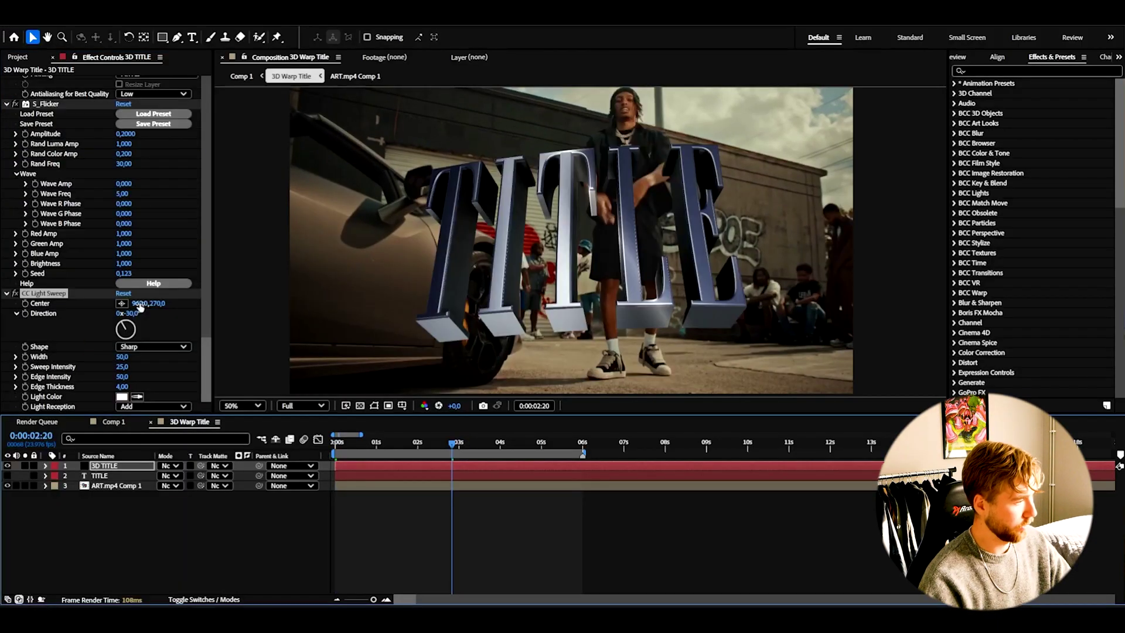
pyautogui.moveTo(252, 314); pyautogui.dragTo(654, 309)
pyautogui.click(140, 303)
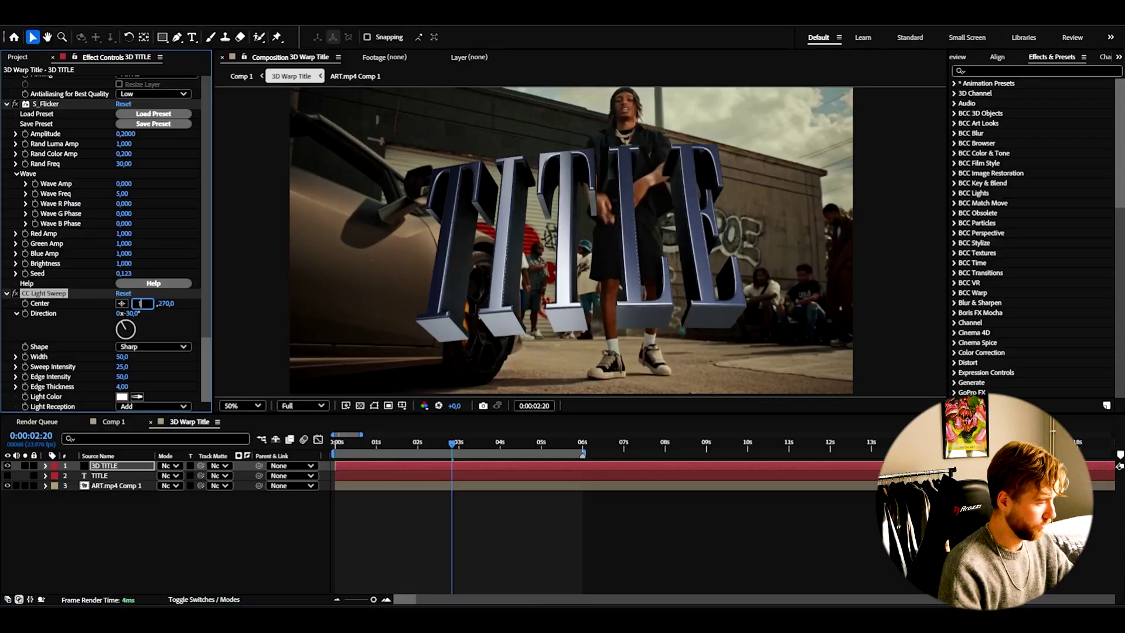
pyautogui.write('1920')
pyautogui.press('Return')
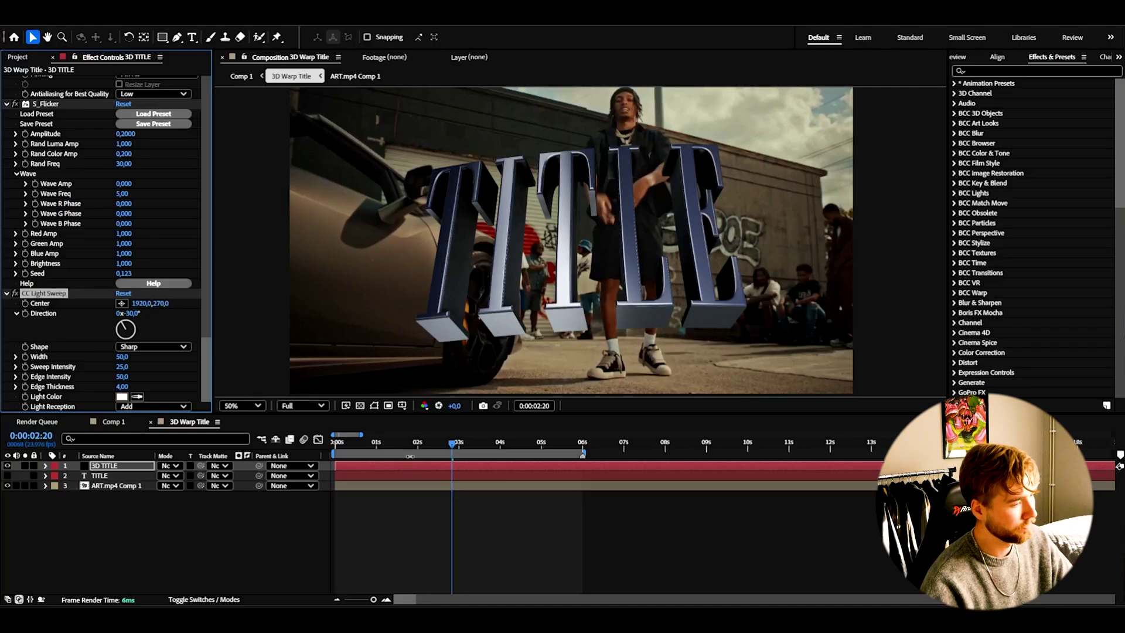
# - Keyframe the Light Sweep Center from the start of the composition to an X of about -427 at 0:00:06:00
pyautogui.press('Home')
pyautogui.click(25, 303)
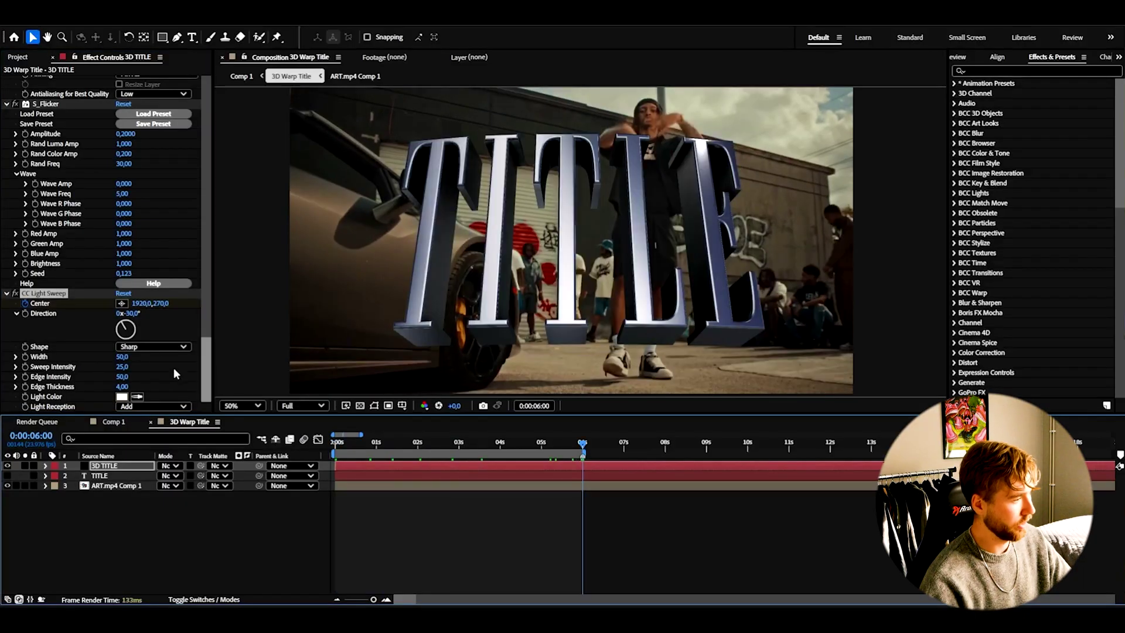
pyautogui.moveTo(137, 303); pyautogui.dragTo(12, 303)
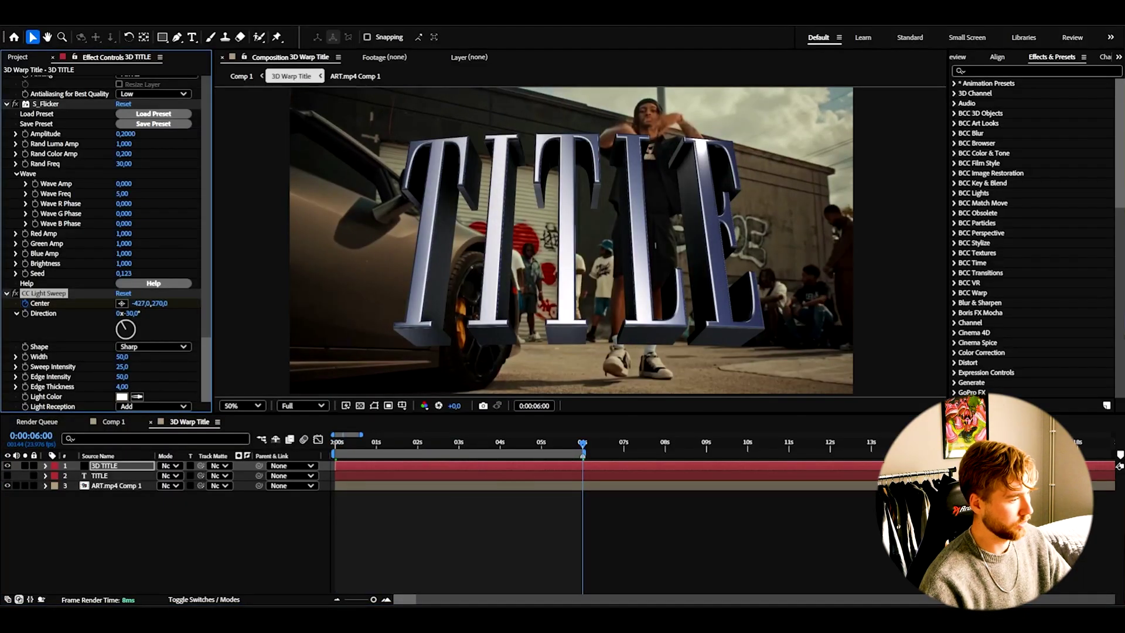
# - Move the first Light Sweep Center keyframe to 0:00:02:00 and preview the sweep across the title
pyautogui.click(45, 466)
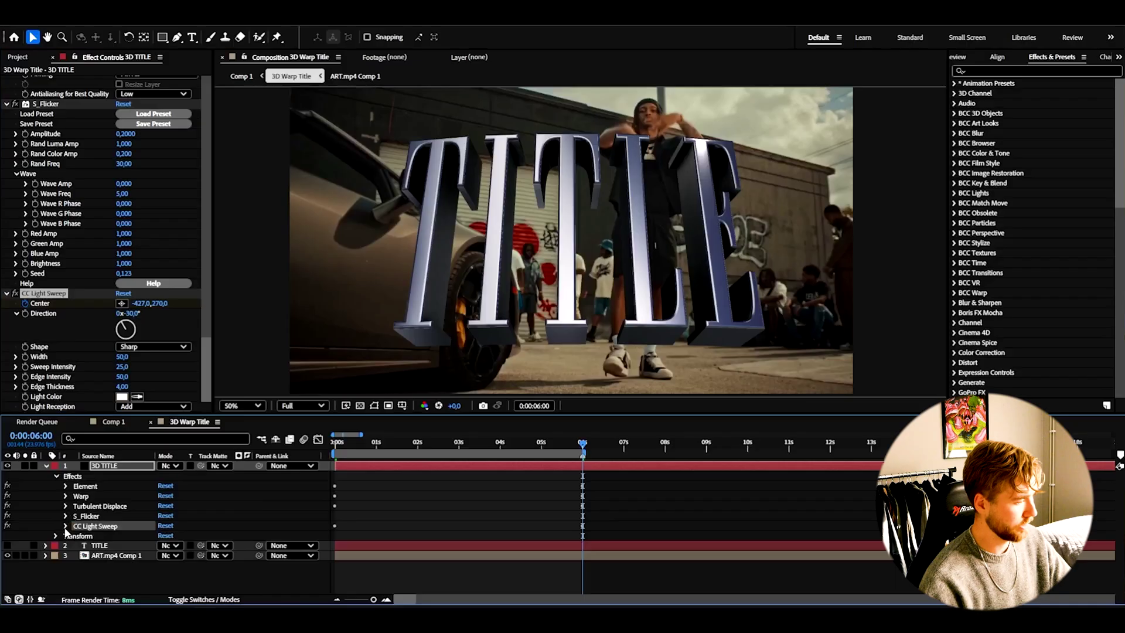
pyautogui.click(65, 526)
pyautogui.click(416, 446)
pyautogui.press('pagedown')
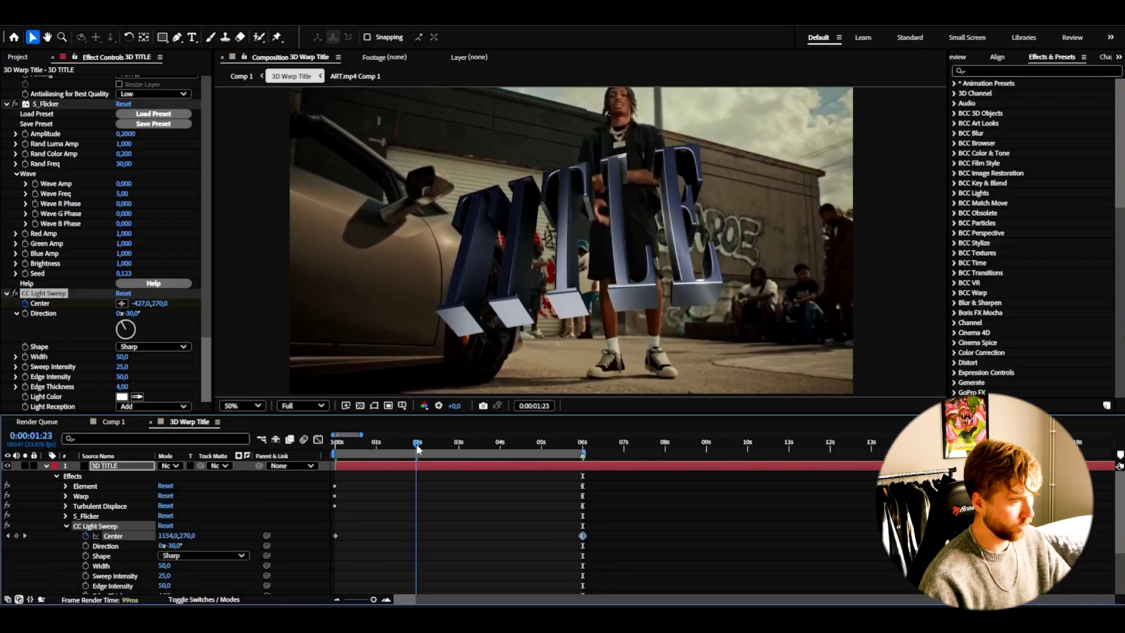
pyautogui.scroll(3, 449, 518)
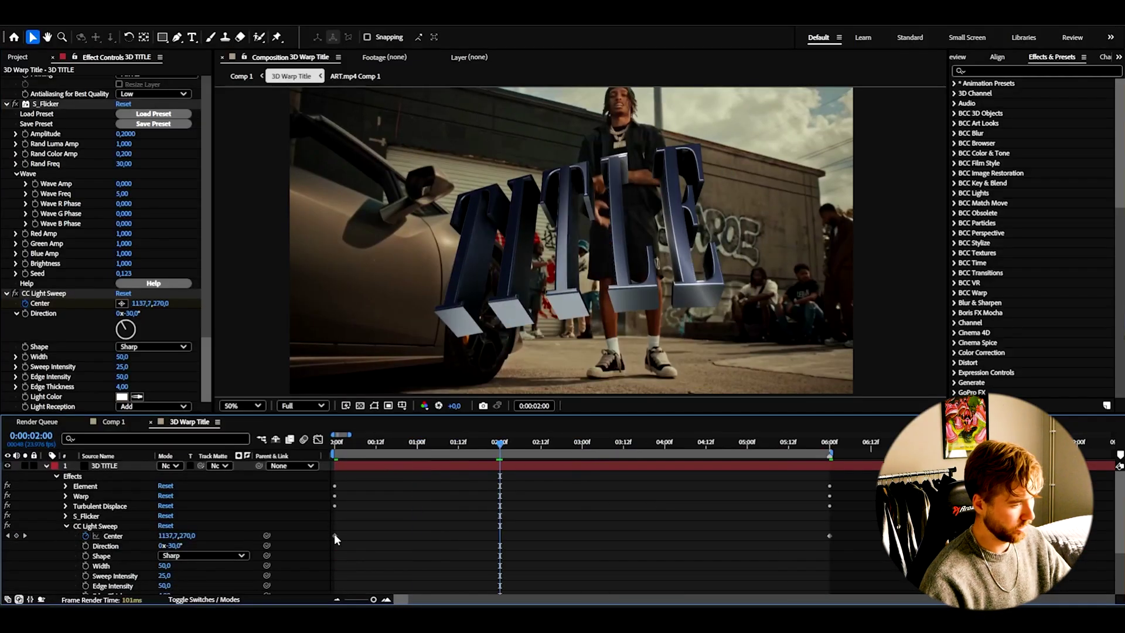
pyautogui.click(334, 536)
pyautogui.hotkey('ctrl', 'c')
pyautogui.hotkey('ctrl', 'v')
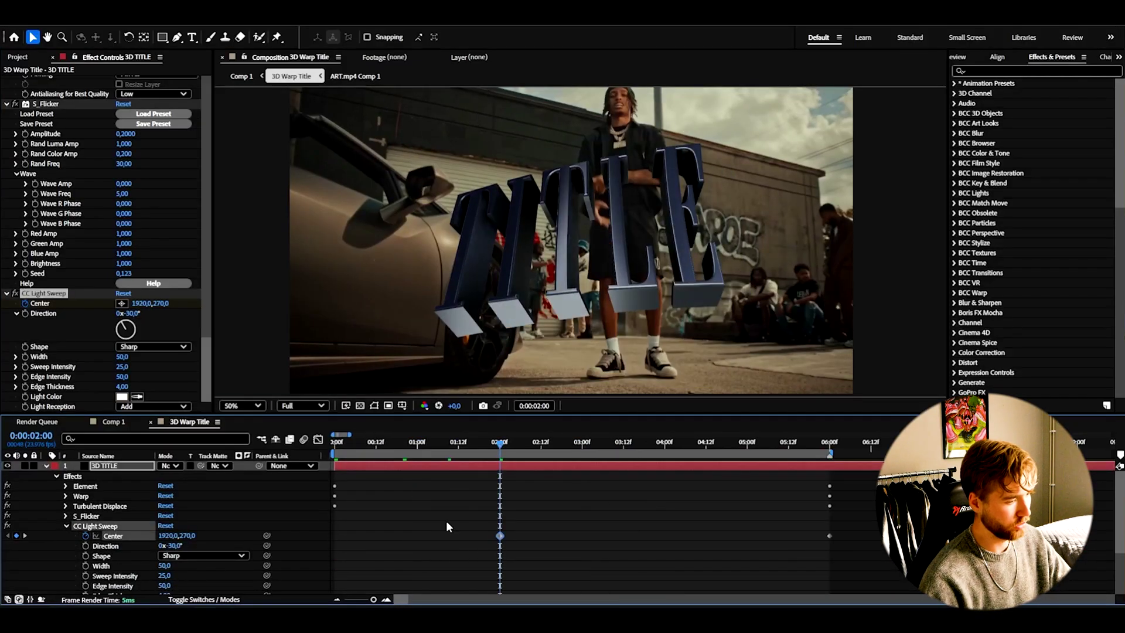
pyautogui.press('space')
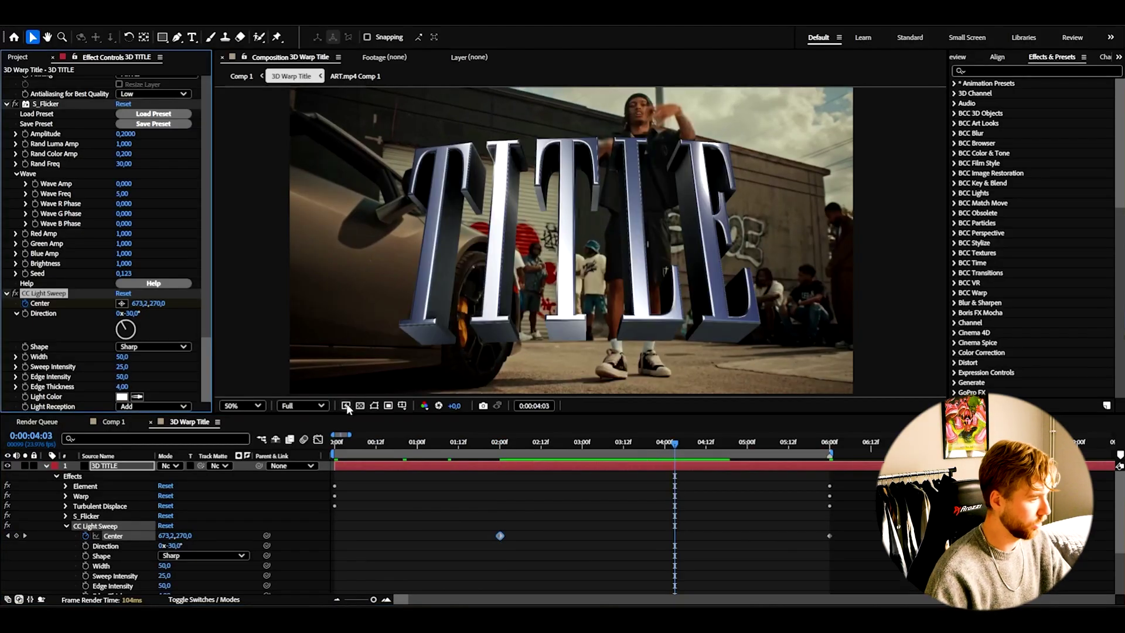
# - Set the Light Sweep's Width to 75, Edge Intensity to 60 and Edge Thickness to 6
pyautogui.click(122, 356)
pyautogui.write('75')
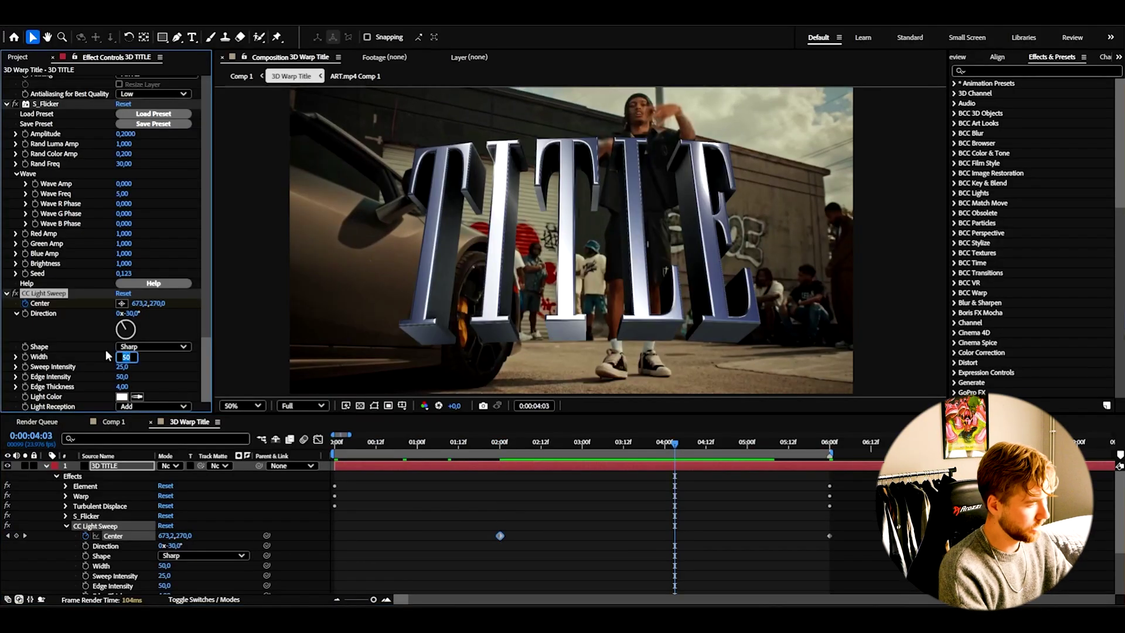
pyautogui.press('Return')
pyautogui.click(124, 377)
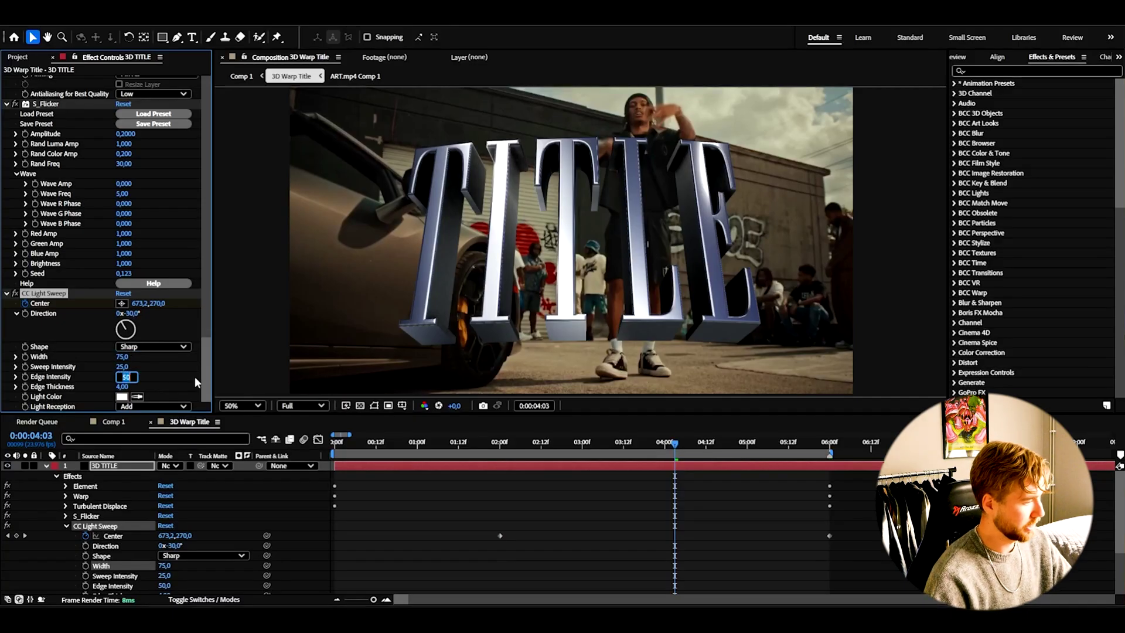
pyautogui.write('60')
pyautogui.press('Return')
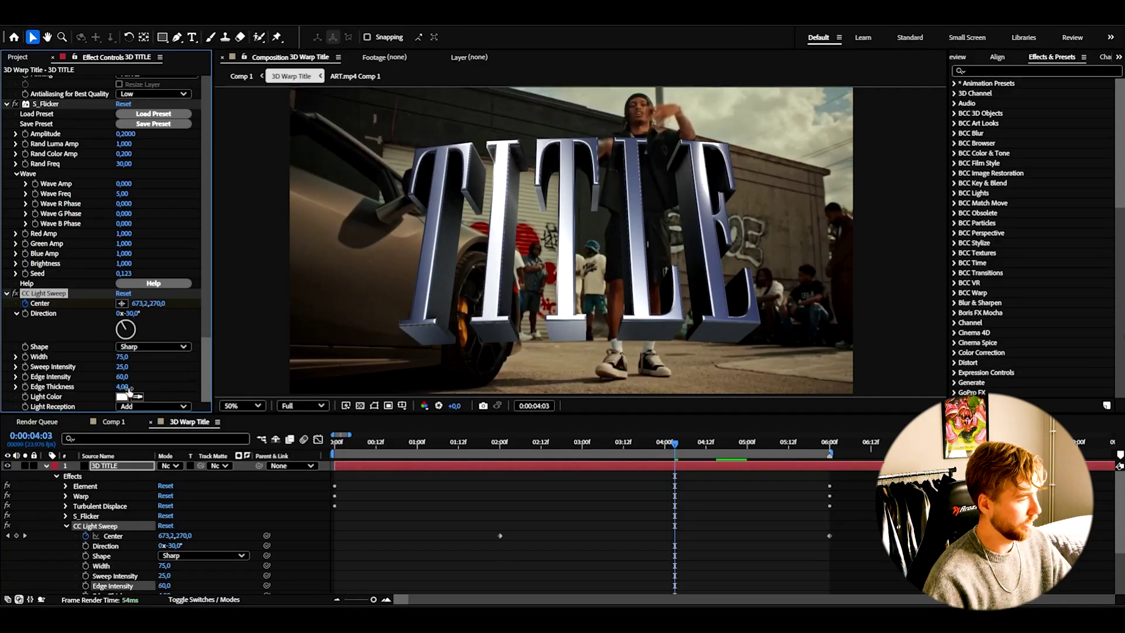
pyautogui.click(121, 387)
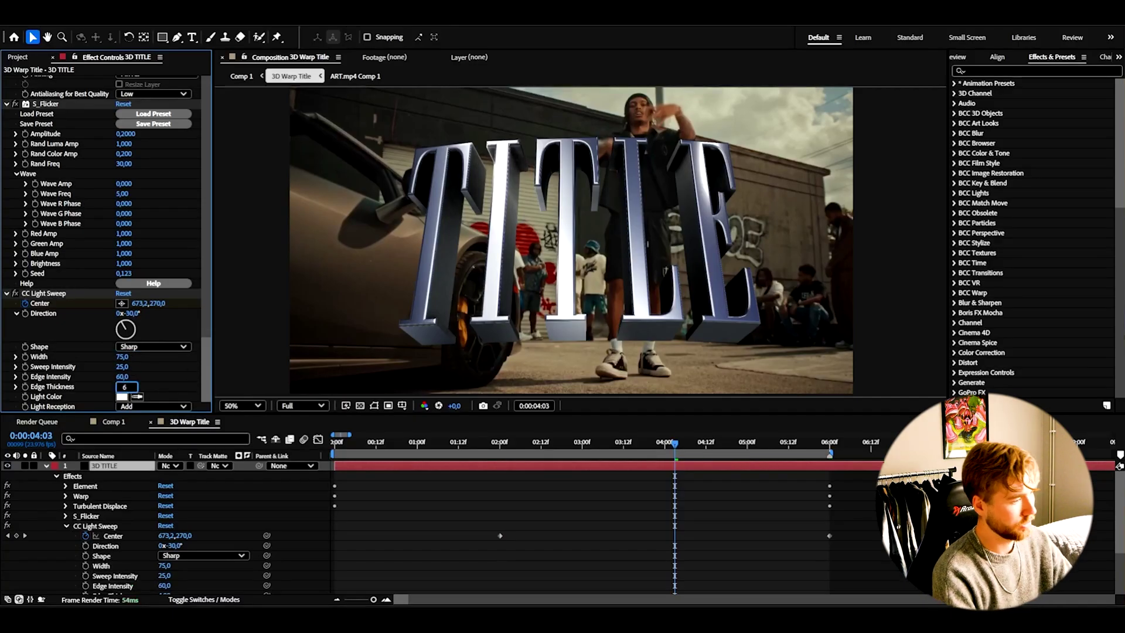
pyautogui.press('Return')
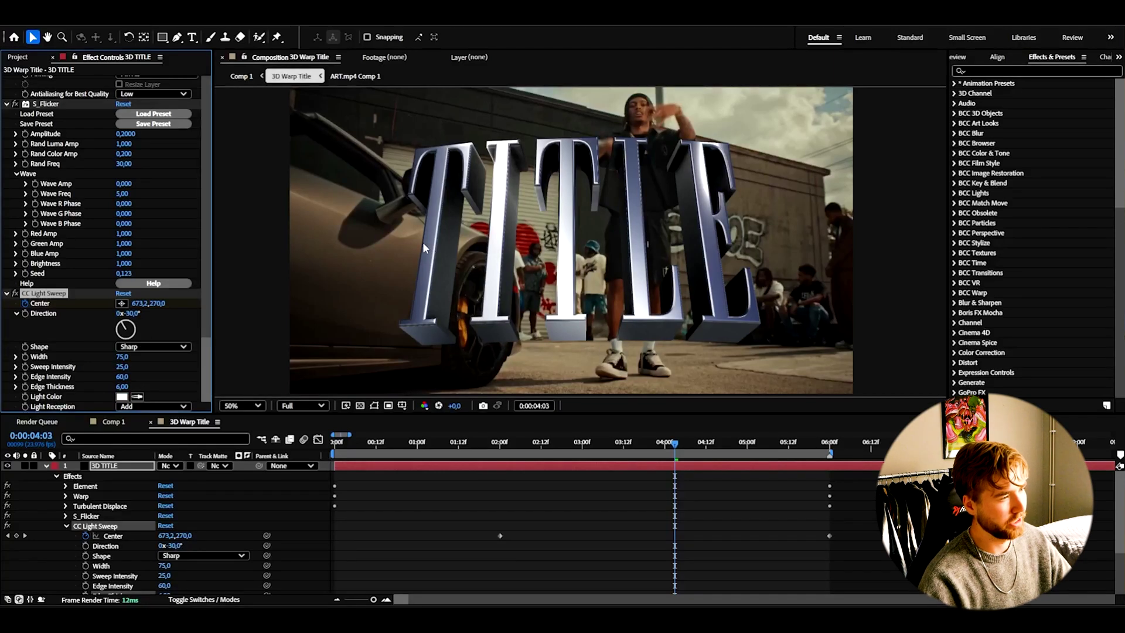
# - Preview the title animation with the adjusted light sweep from the start of the composition
pyautogui.press('Home')
pyautogui.press('space')
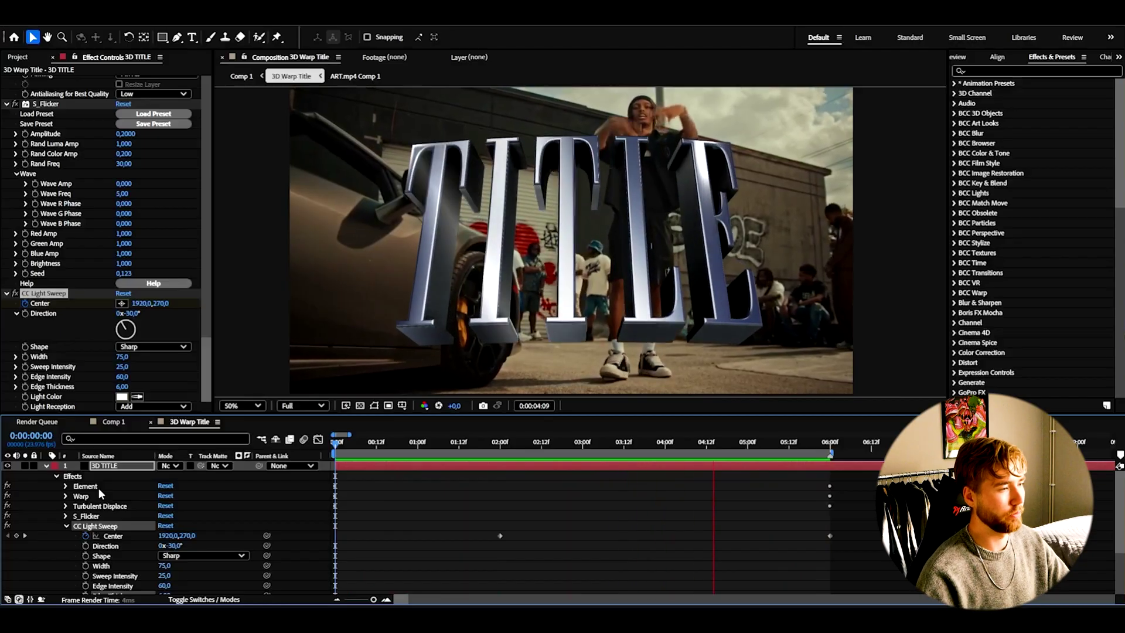
pyautogui.press('space')
# - Apply S_Rays to the 3D TITLE layer and set its Rays Brightness to 1.5
pyautogui.hotkey('ctrl', 'space')
pyautogui.write('rays')
pyautogui.press('Return')
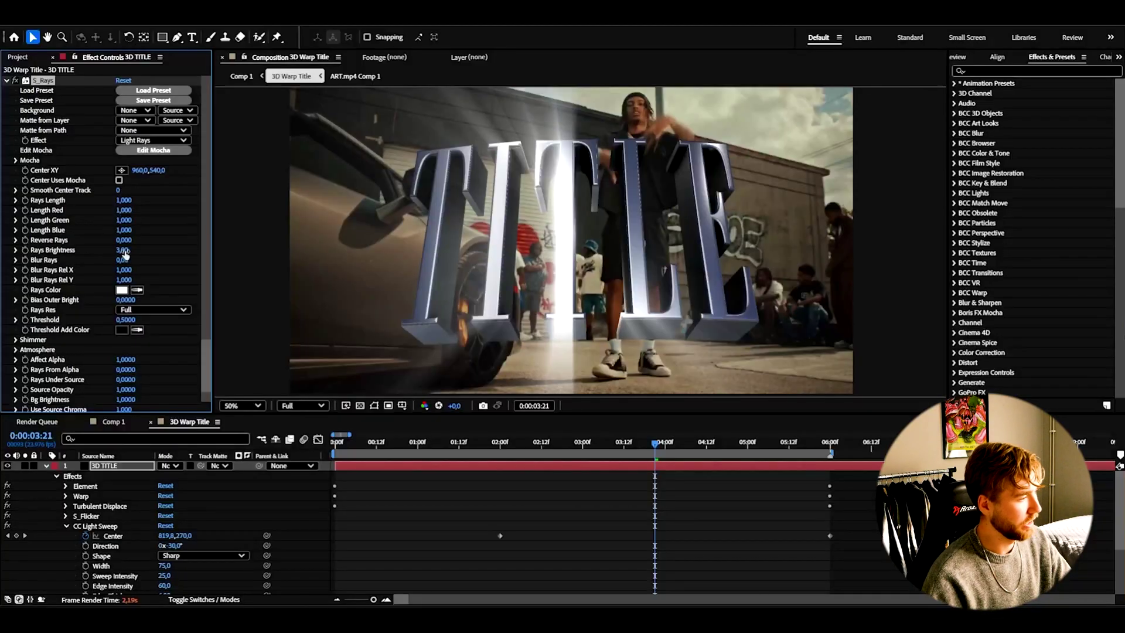
pyautogui.click(124, 249)
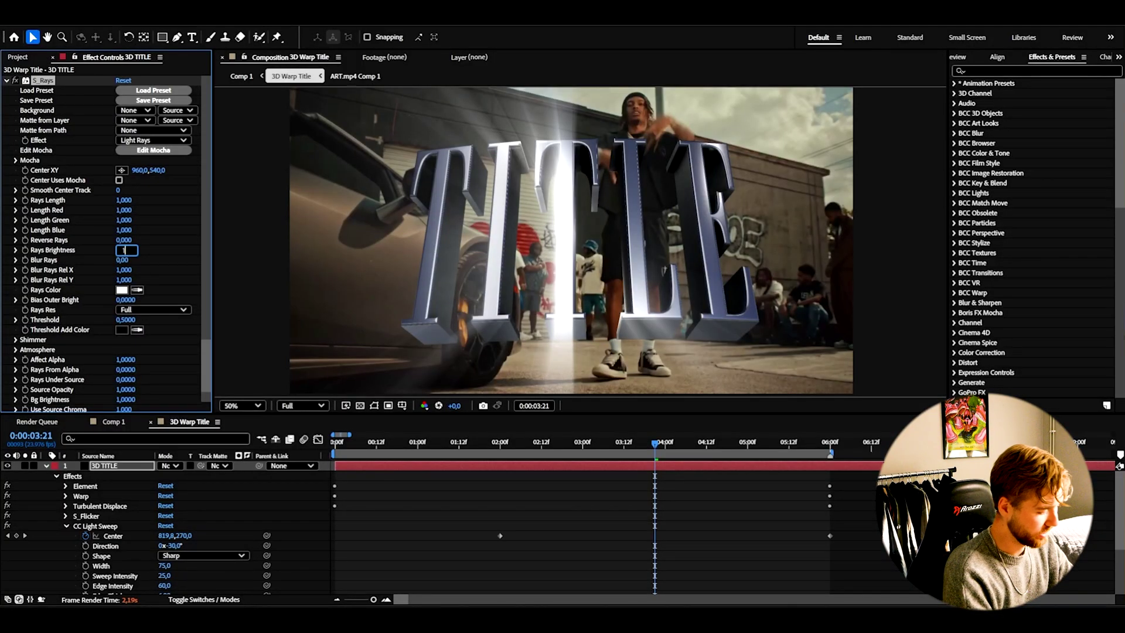
pyautogui.write('1,5')
pyautogui.press('Return')
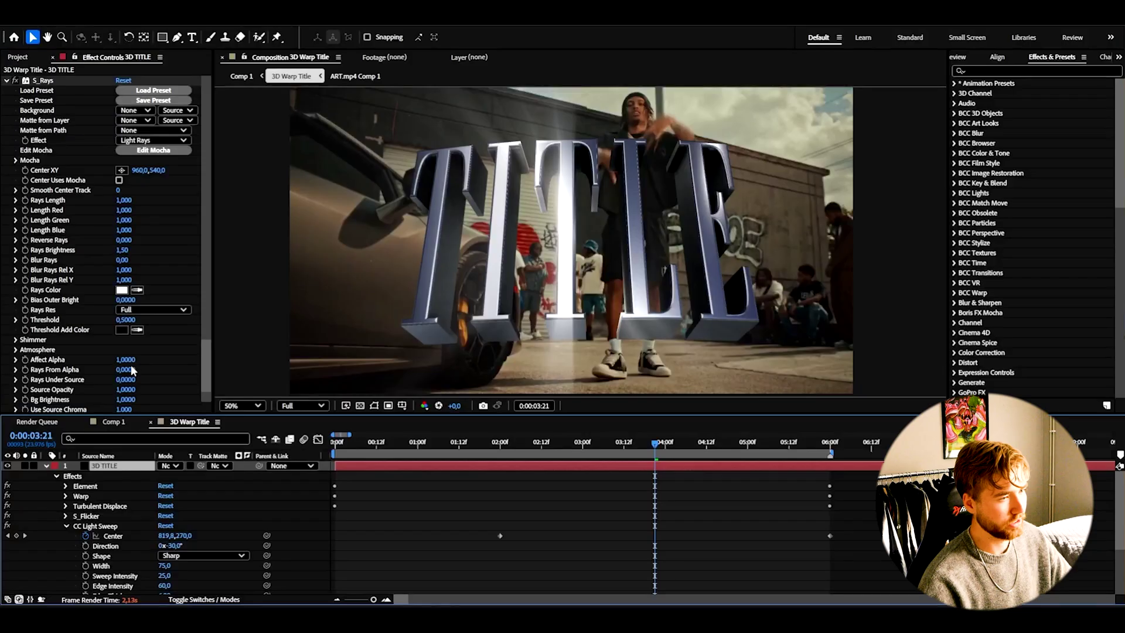
# - Apply Deep Glow 2 to the 3D TITLE layer with an Exposure of 0.5
pyautogui.hotkey('ctrl', 'space')
pyautogui.write('deep')
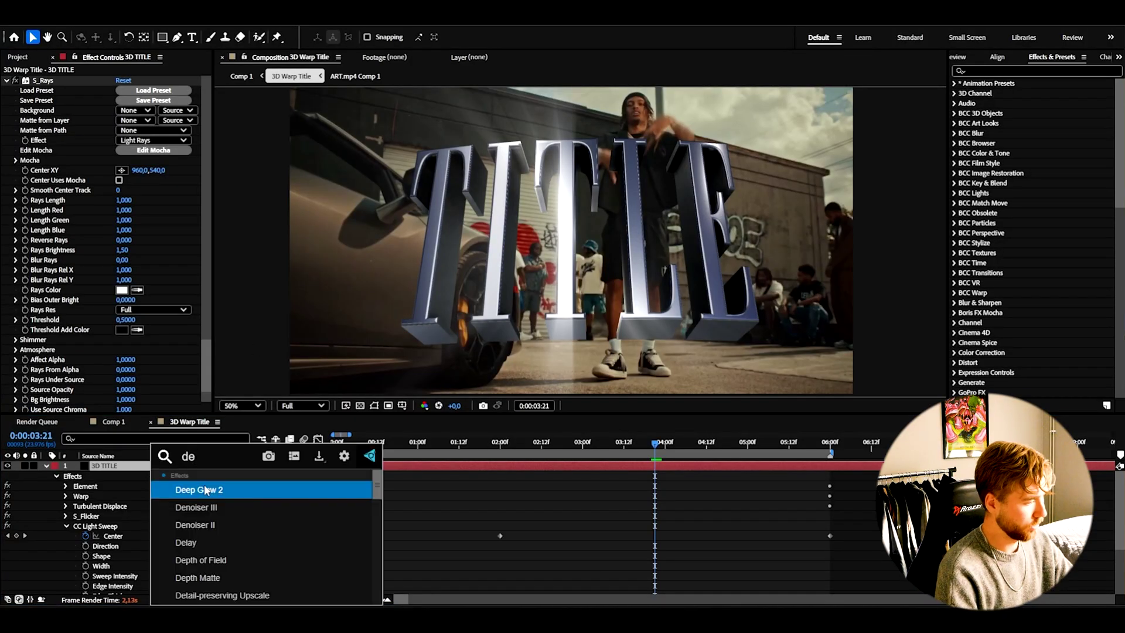
pyautogui.press('Return')
pyautogui.click(127, 141)
pyautogui.write(',5')
pyautogui.press('Return')
# - Apply Curves to the 3D TITLE layer and shape the RGB curve into a gentle S for more contrast
pyautogui.hotkey('ctrl', 'space')
pyautogui.write('curv')
pyautogui.press('Return')
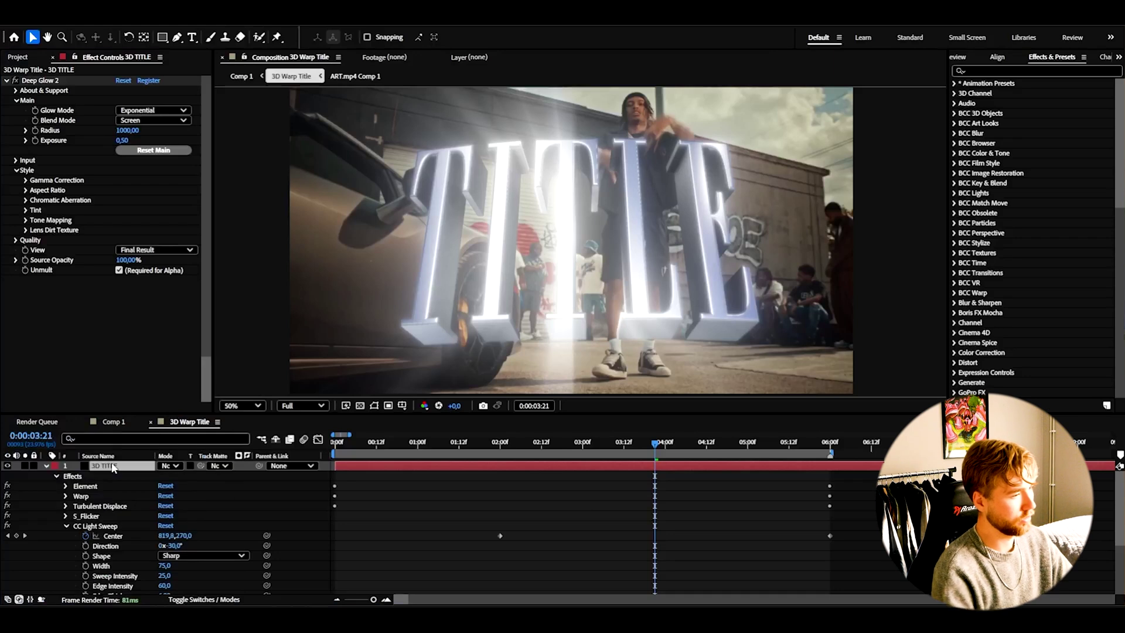
pyautogui.moveTo(65, 326); pyautogui.dragTo(74, 334)
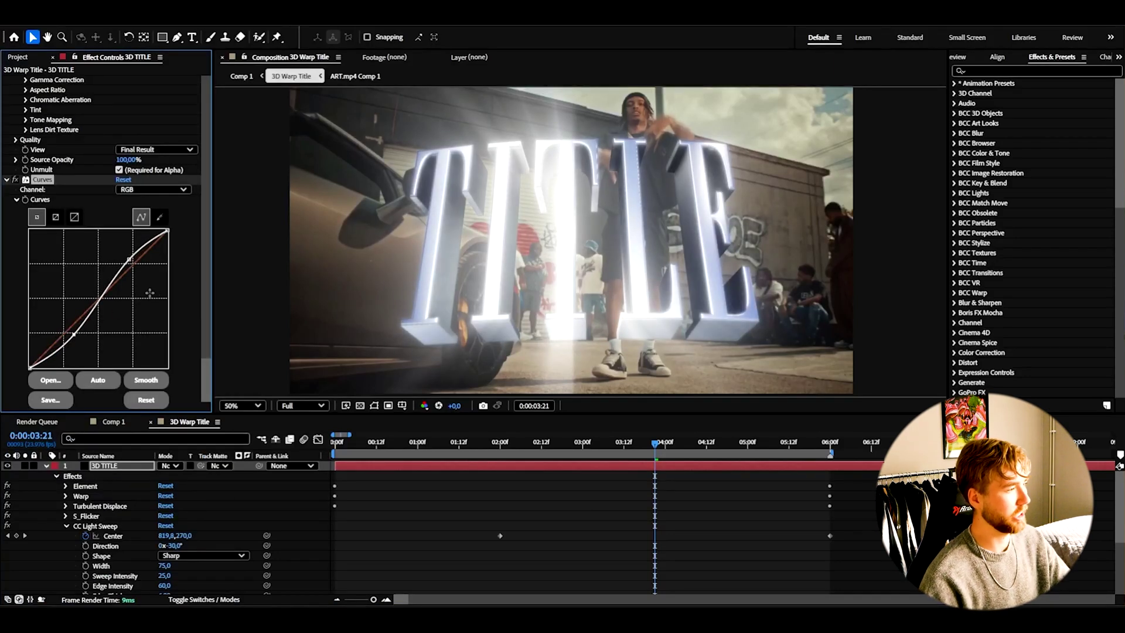
# - Lower Deep Glow 2's Exposure to 0.3 and collapse the settings of the title layer's effects
pyautogui.scroll(8, 172, 281)
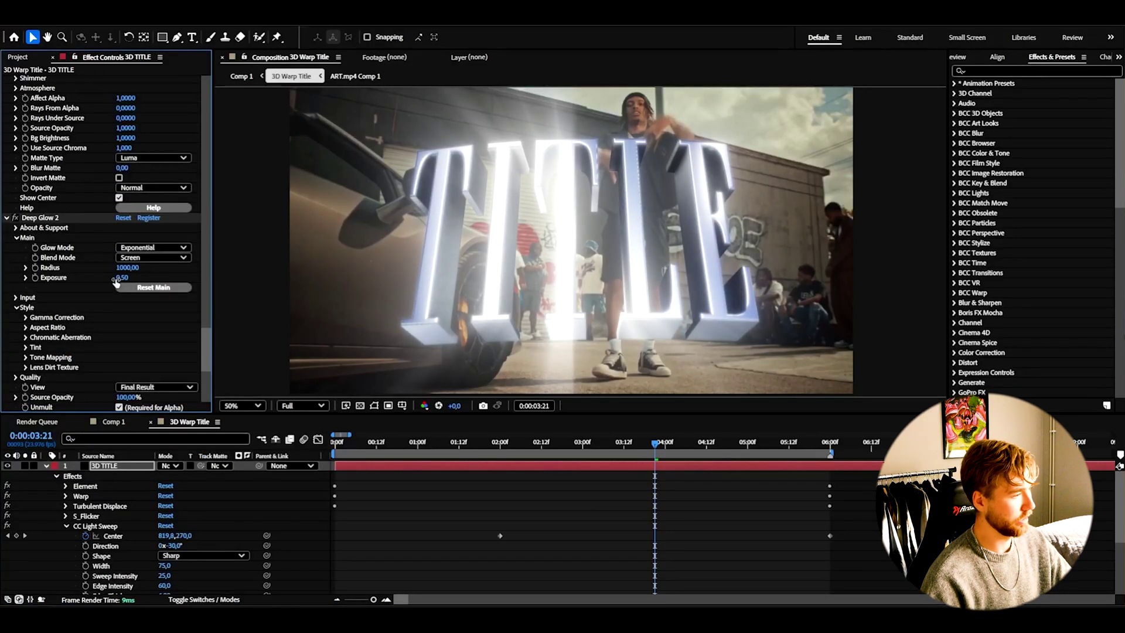
pyautogui.scroll(-6, 115, 284)
pyautogui.moveTo(209, 256); pyautogui.dragTo(195, 174)
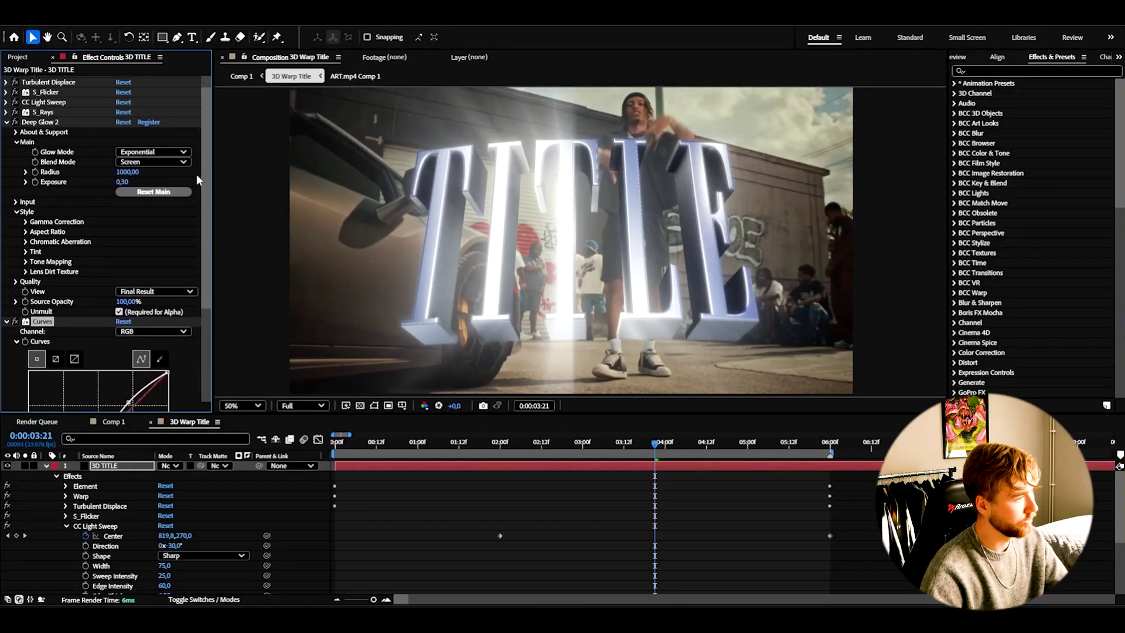
pyautogui.scroll(1, 196, 174)
pyautogui.moveTo(123, 203); pyautogui.dragTo(91, 197)
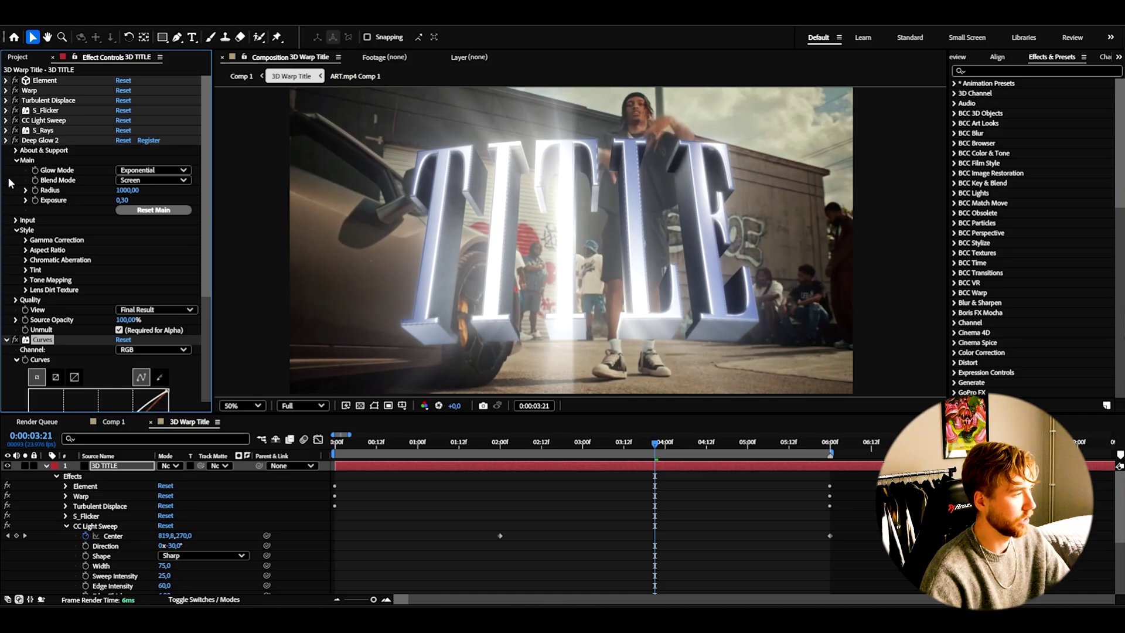
pyautogui.click(7, 140)
pyautogui.click(6, 151)
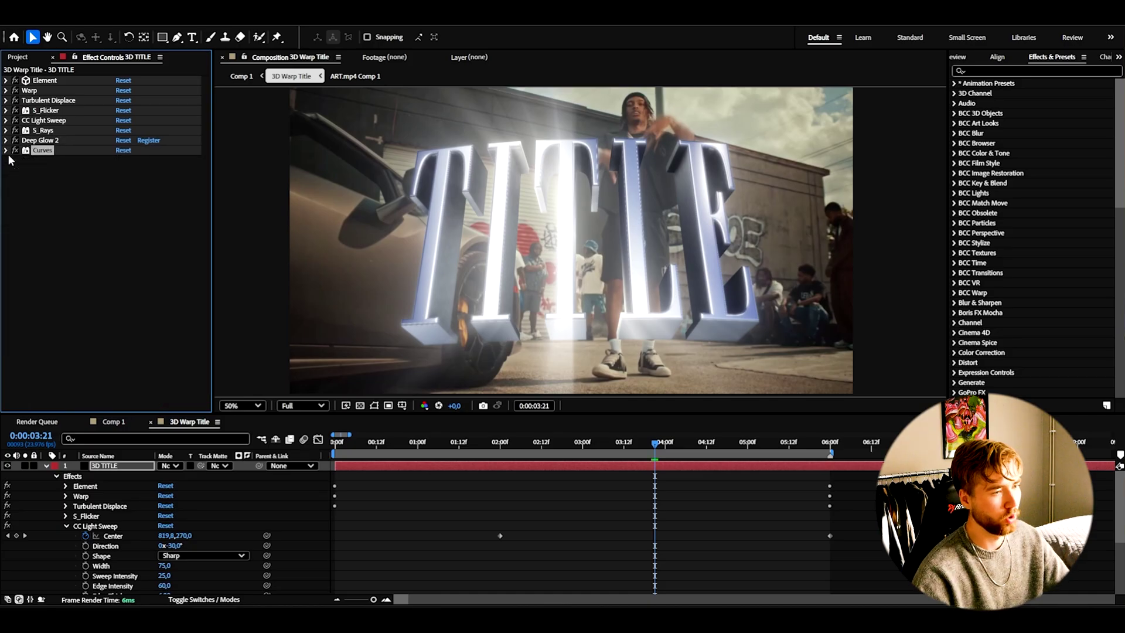
# - Apply Camera Lens Blur to the ART.mp4 Comp 1 background layer with a Blur Radius of 2
pyautogui.click(569, 444)
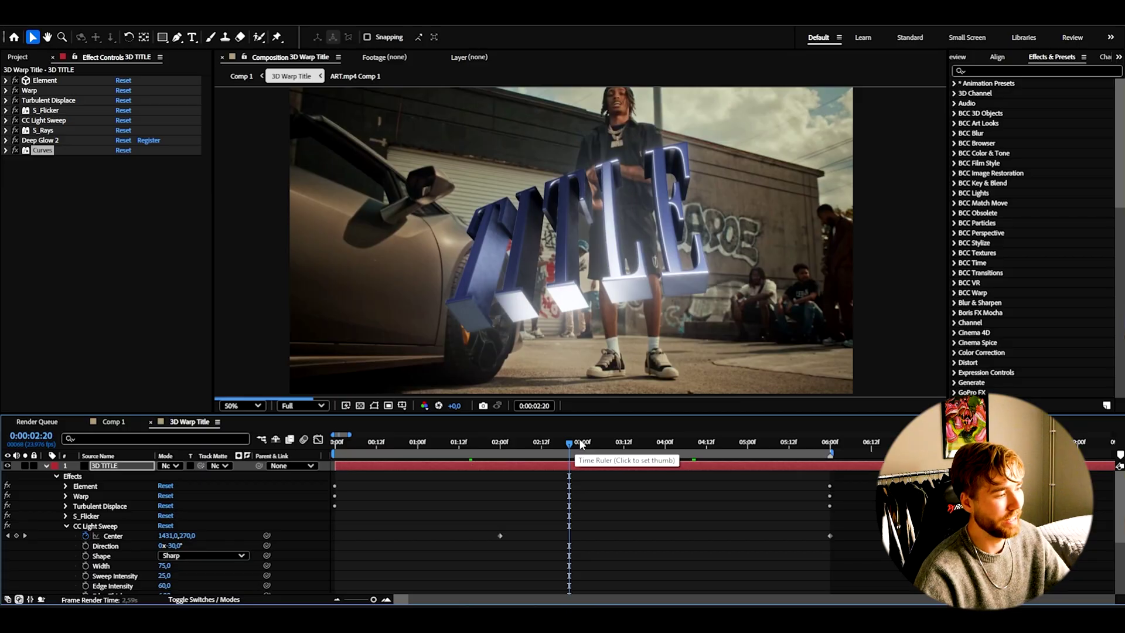
pyautogui.click(47, 465)
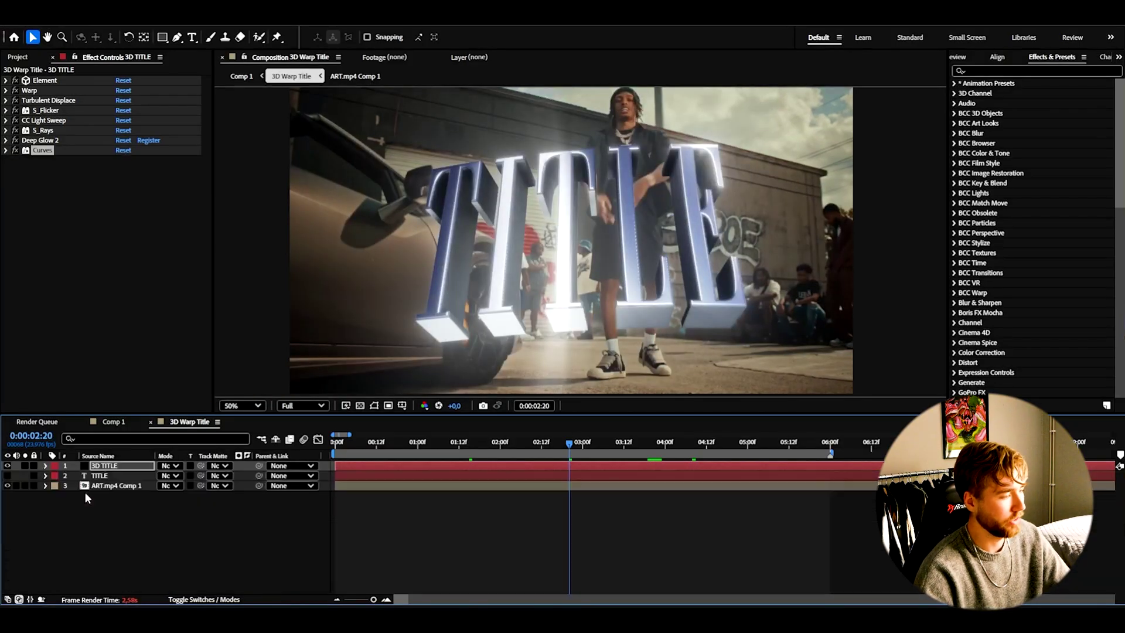
pyautogui.click(111, 486)
pyautogui.hotkey('ctrl', 'space')
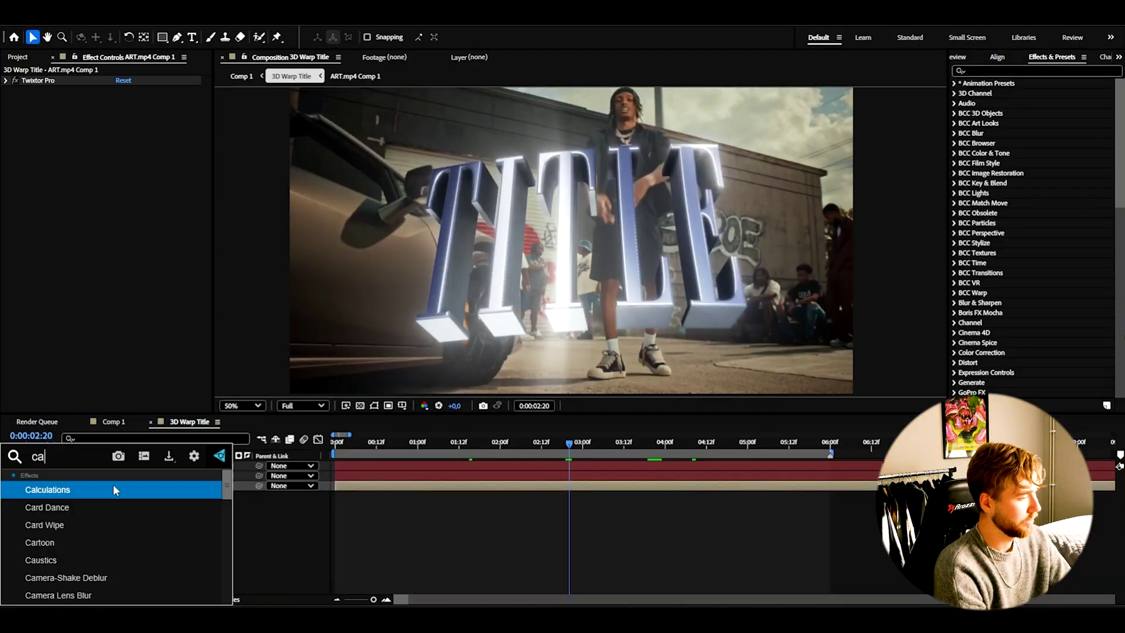
pyautogui.write('camer')
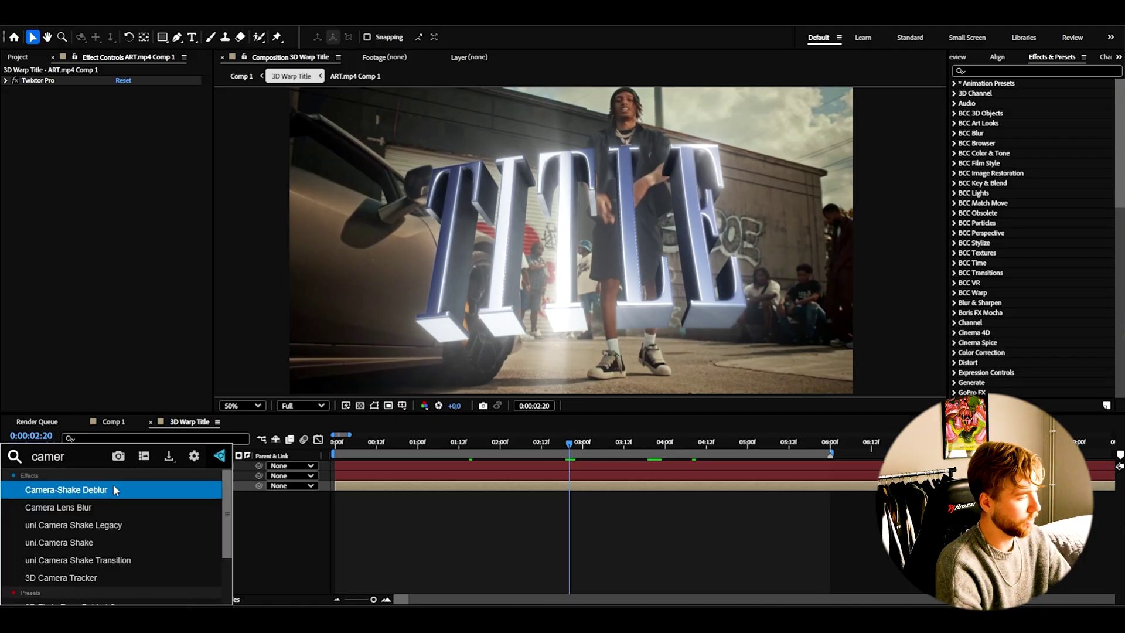
pyautogui.click(92, 508)
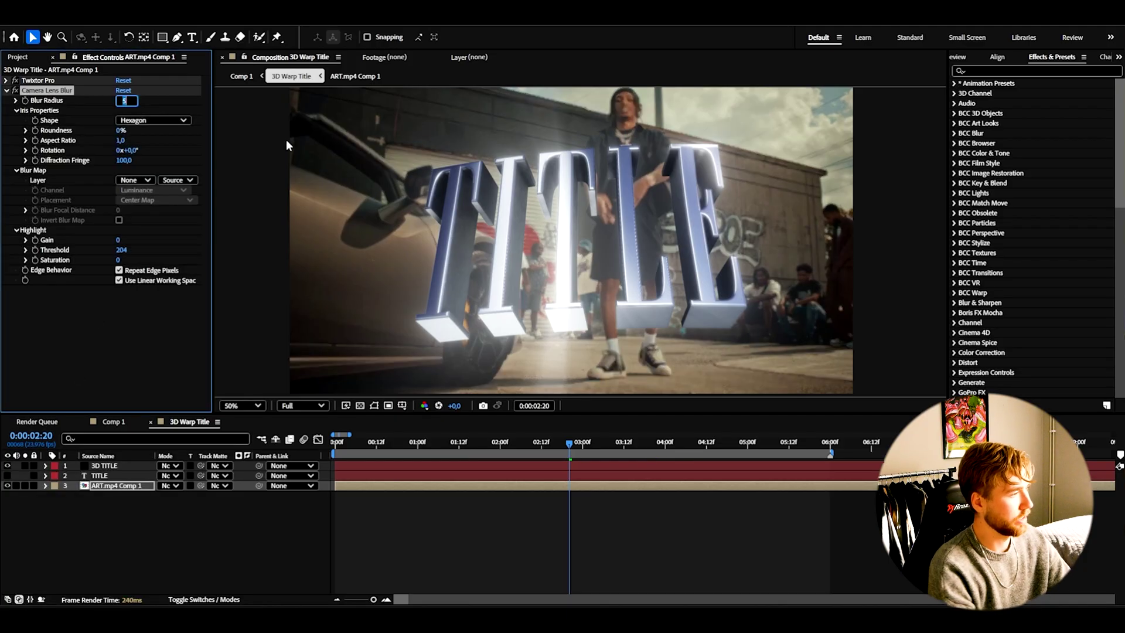
pyautogui.click(125, 101)
pyautogui.write('2')
pyautogui.press('Return')
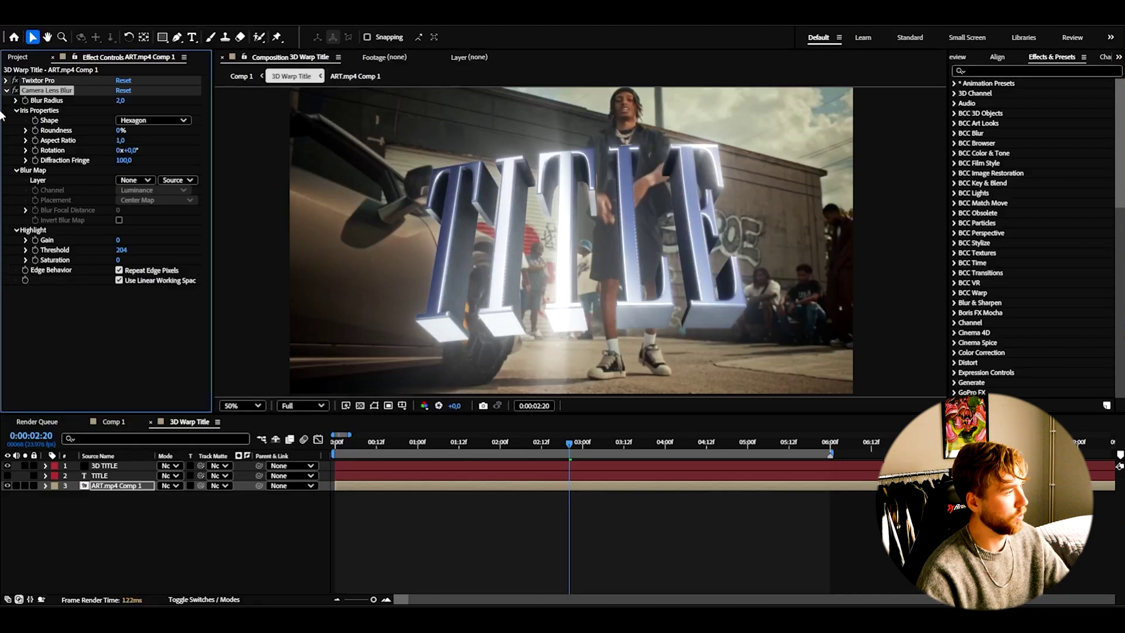
pyautogui.click(7, 91)
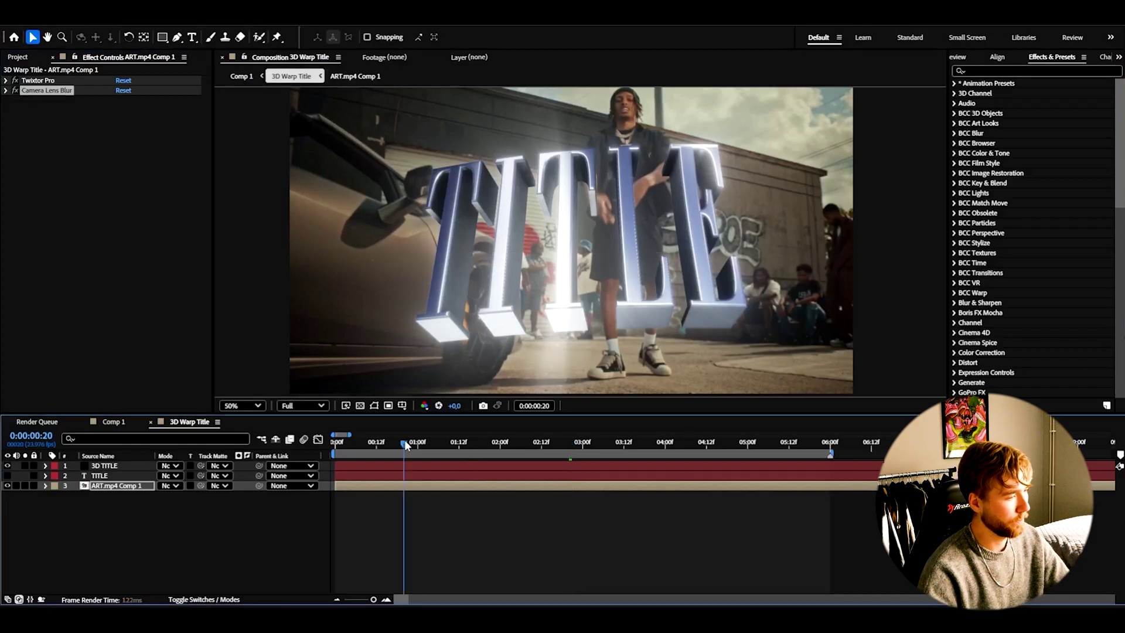
# - Return to the composition's start and set the Render Mode of the 3D TITLE layer's Element effect to Full Render
pyautogui.press('Home')
pyautogui.click(111, 466)
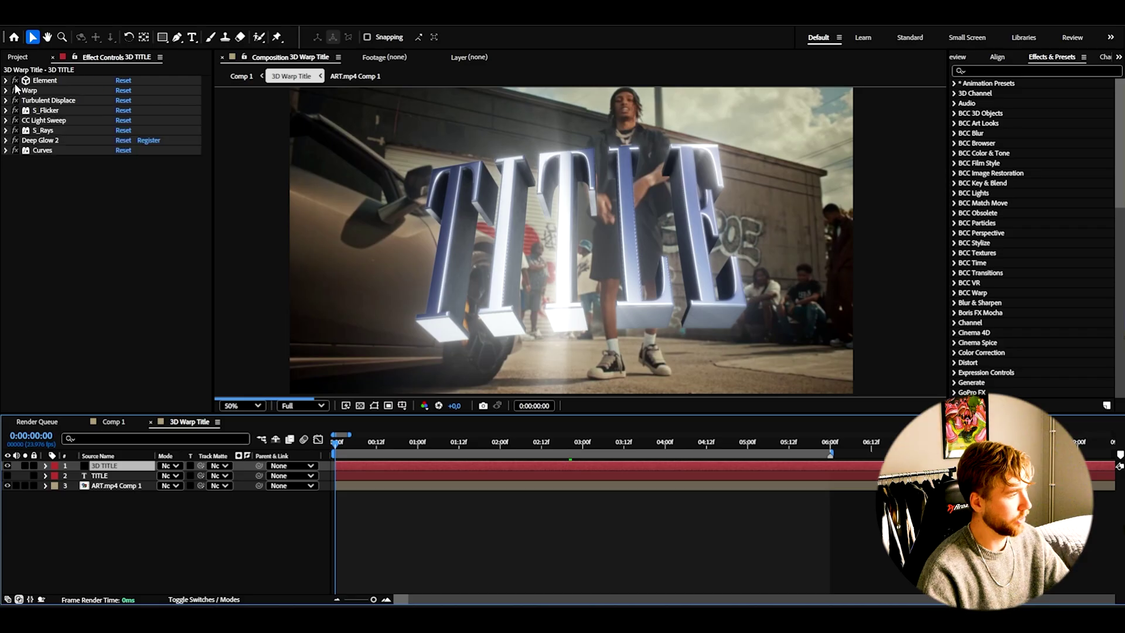
pyautogui.scroll(-10, 200, 311)
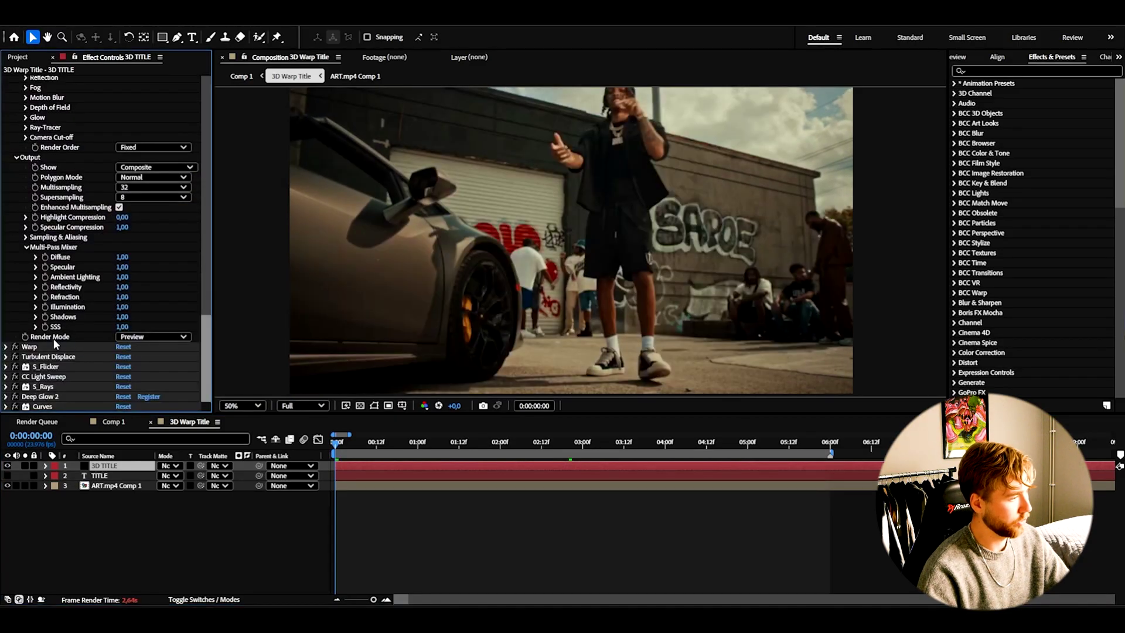
pyautogui.click(151, 337)
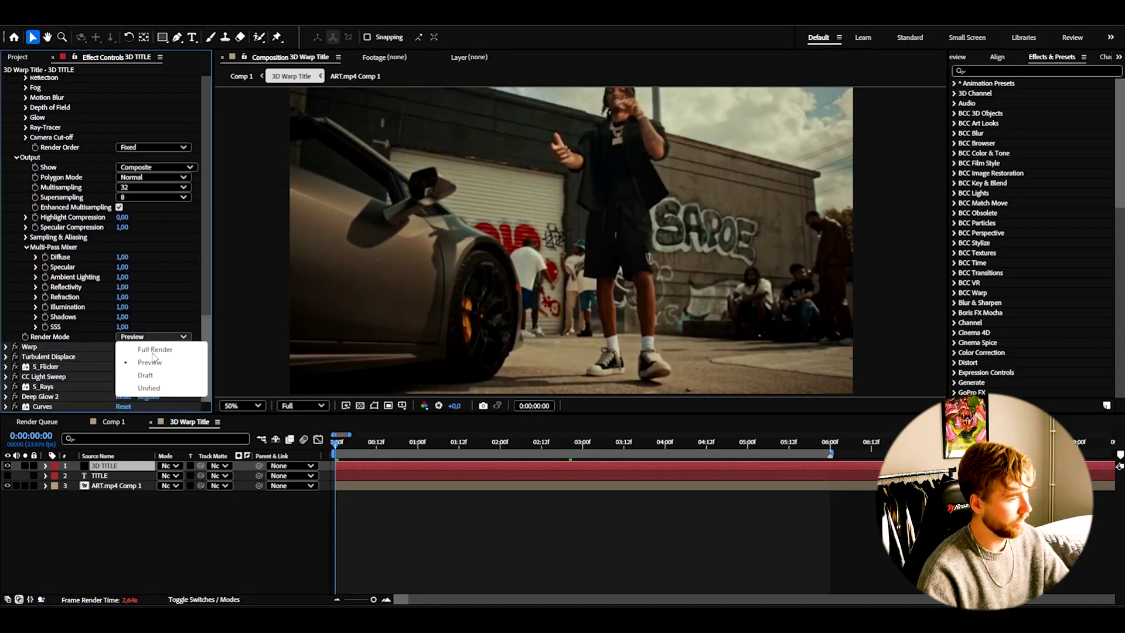
pyautogui.click(153, 350)
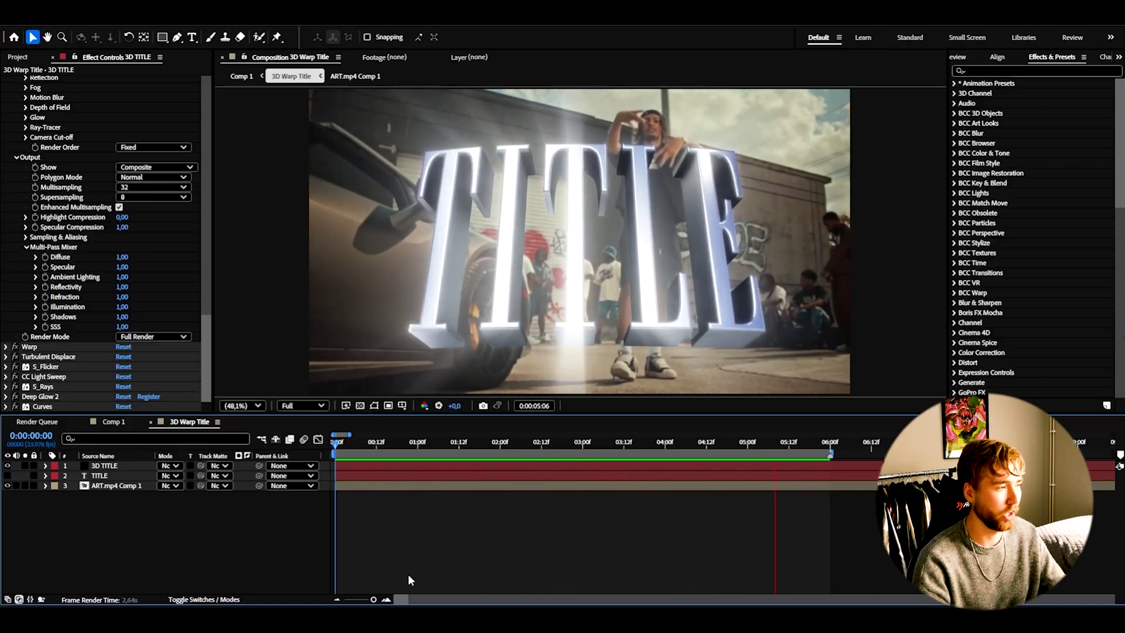
# - Save all the effects of the 3D TITLE layer as an animation preset named 3D WARP TITLE in the Tutorial folder
pyautogui.scroll(15, 52, 101)
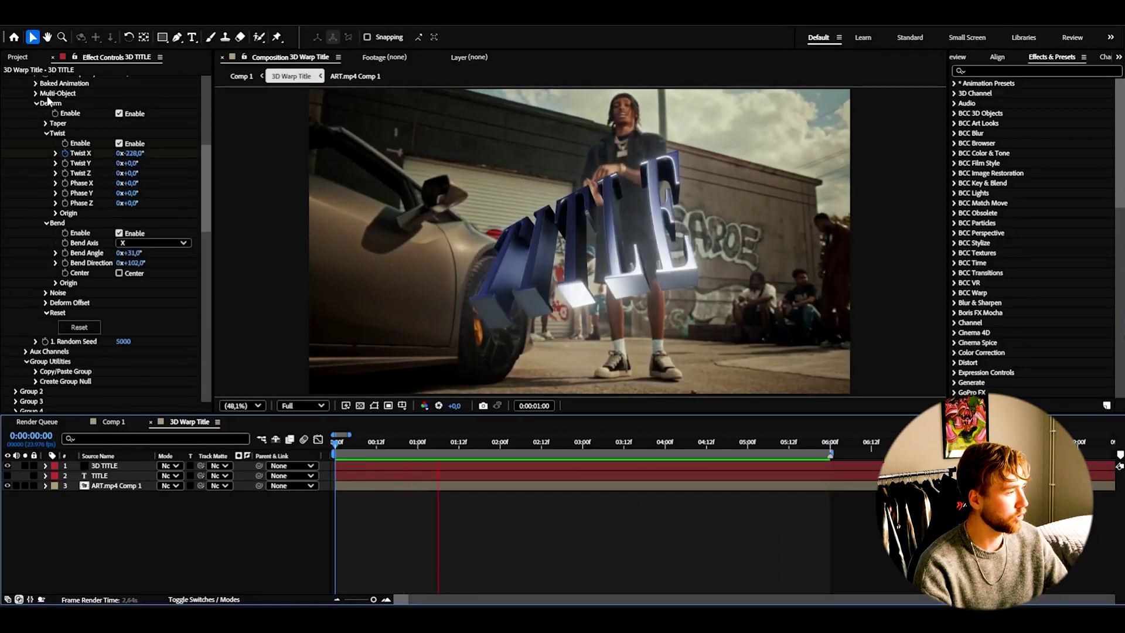
pyautogui.scroll(7, 51, 101)
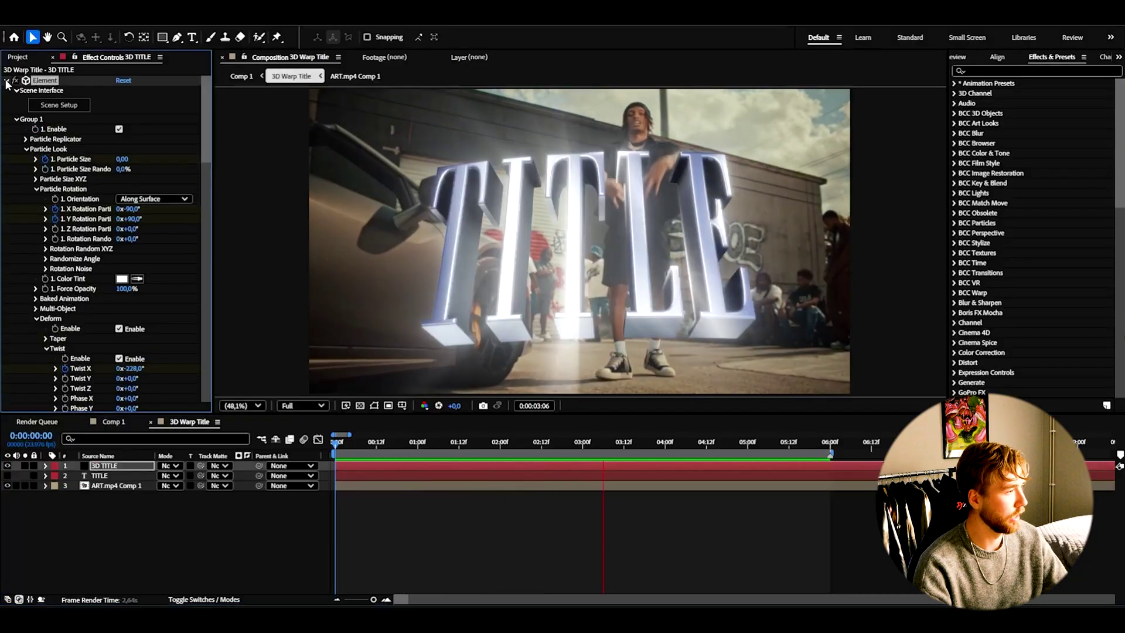
pyautogui.click(7, 81)
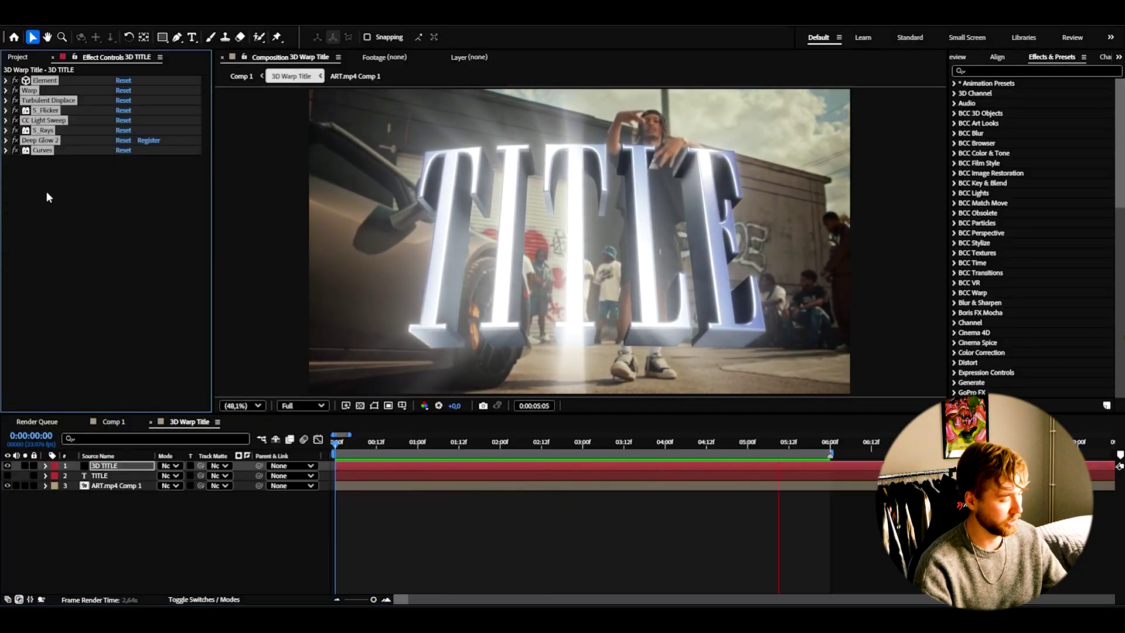
pyautogui.click(176, 18)
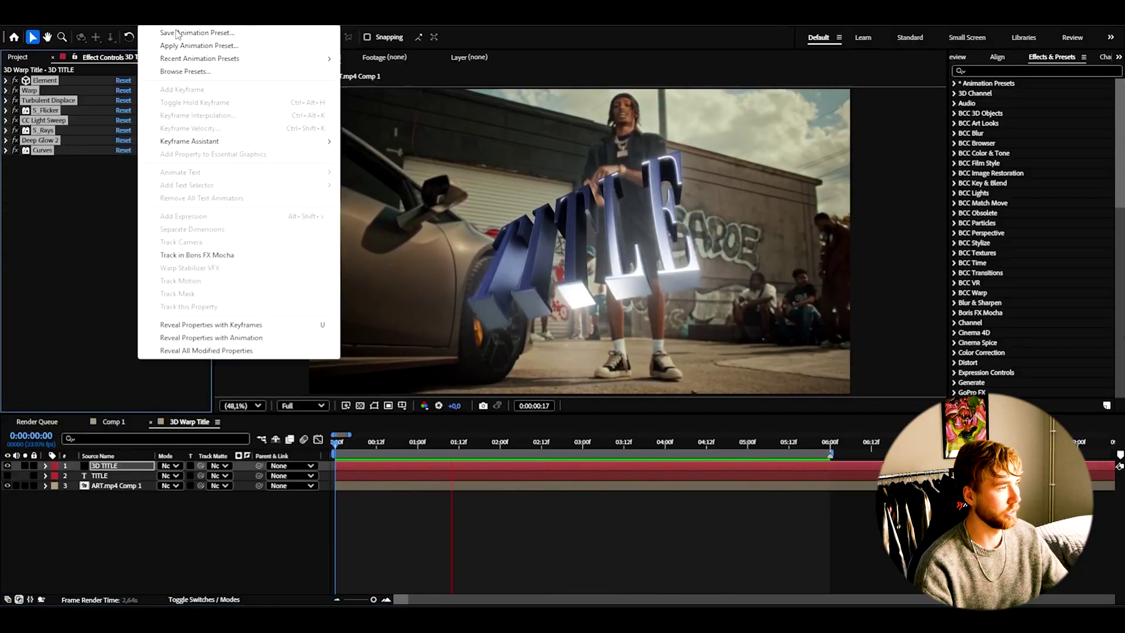
pyautogui.click(176, 33)
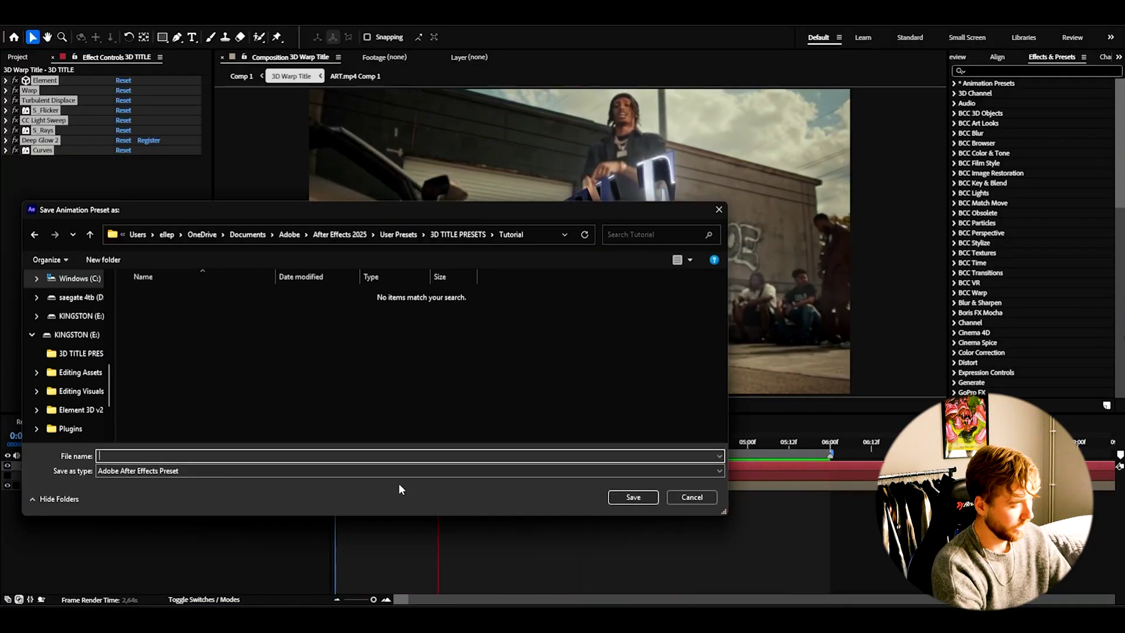
pyautogui.write('3D WARP TITLE')
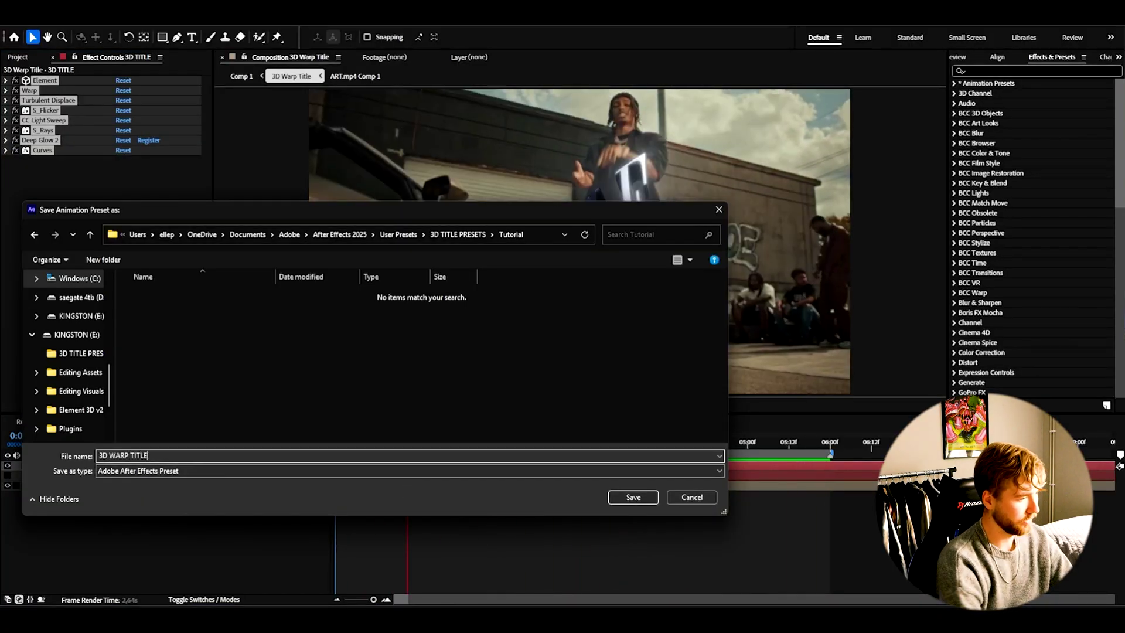
pyautogui.click(640, 501)
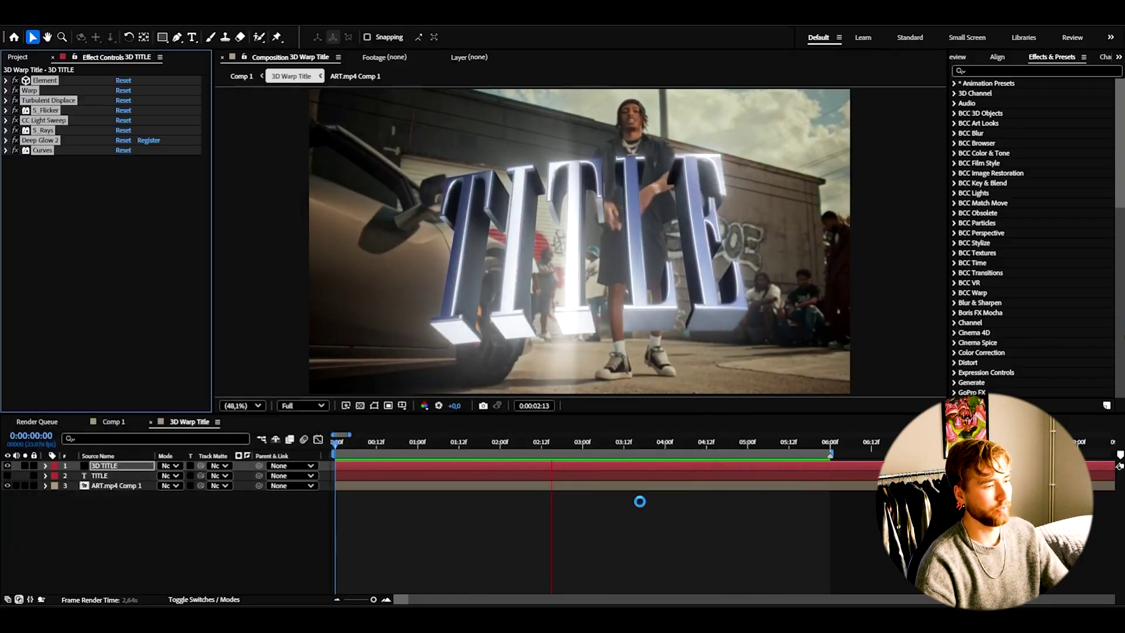